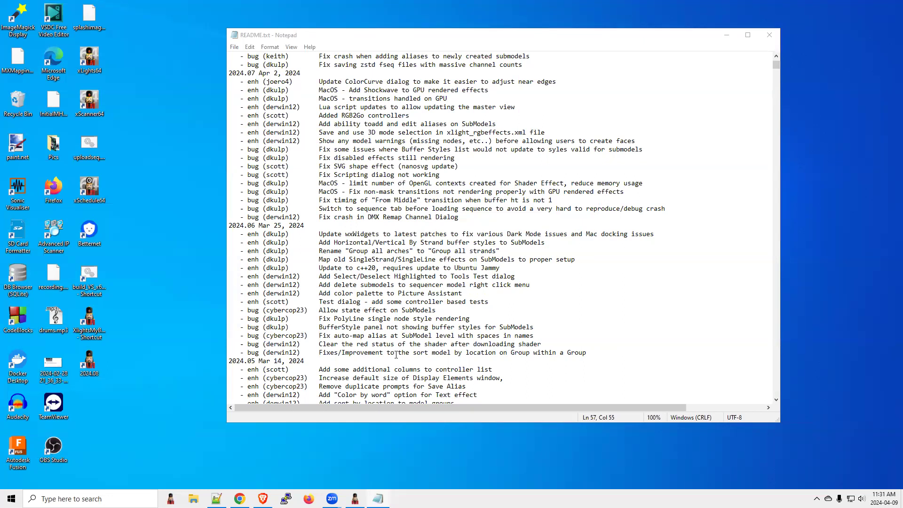
Step: Switch to xLights, move 3D Cube-3 up one place in the 02 Whole House No Matrix group, and sort its models by location
left_click(356, 499)
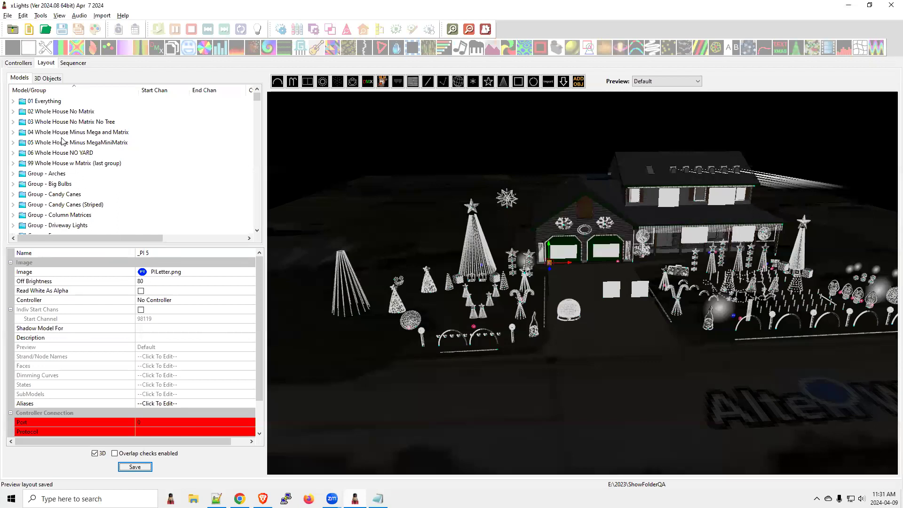
left_click(59, 111)
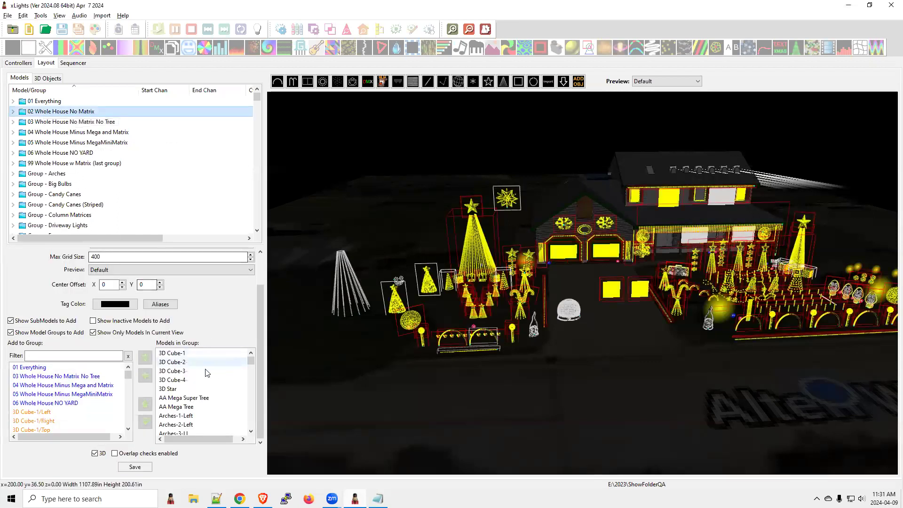
left_click(178, 371)
left_click(146, 404)
right_click(175, 363)
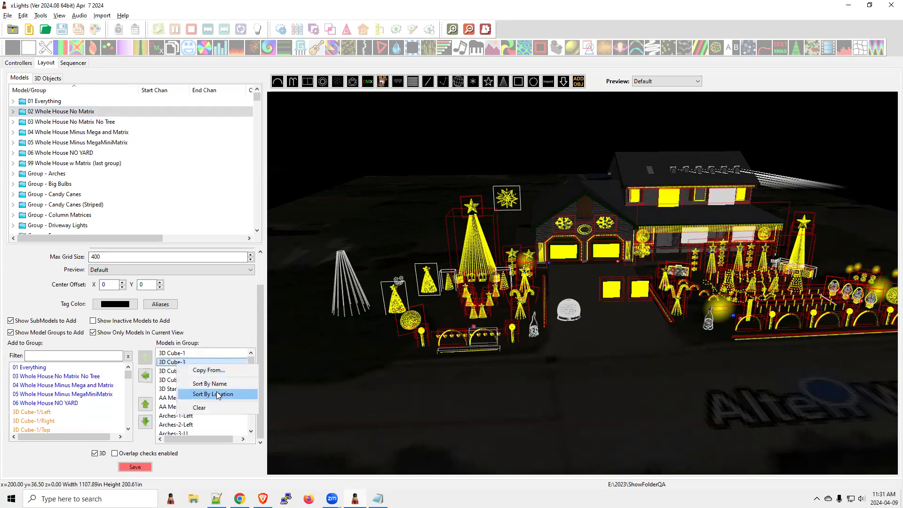
left_click(218, 395)
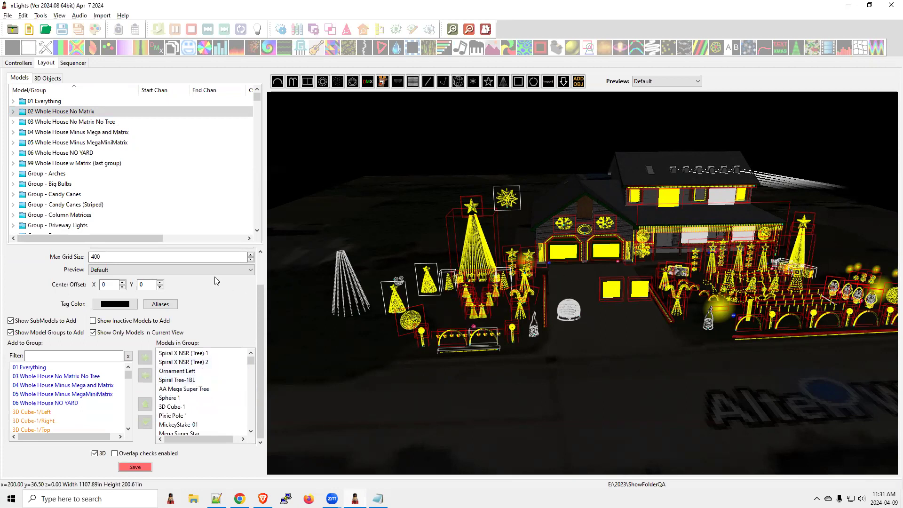
Step: Move Arches-4-L down two places in Group - Arches and sort the group's models by location
left_click(49, 174)
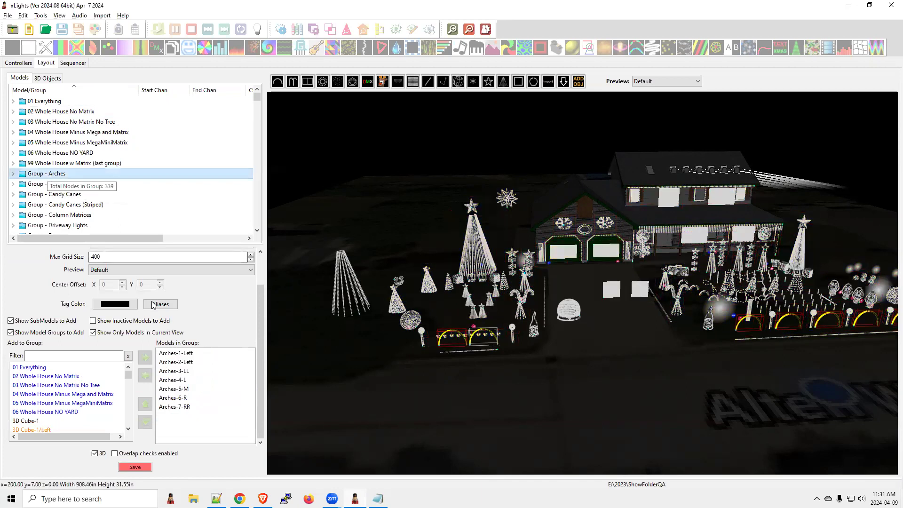
left_click(168, 380)
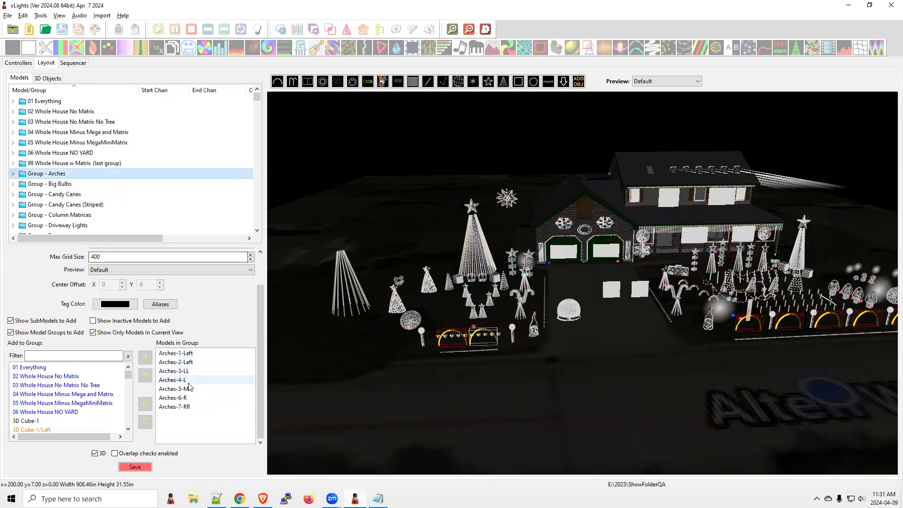
left_click(145, 421)
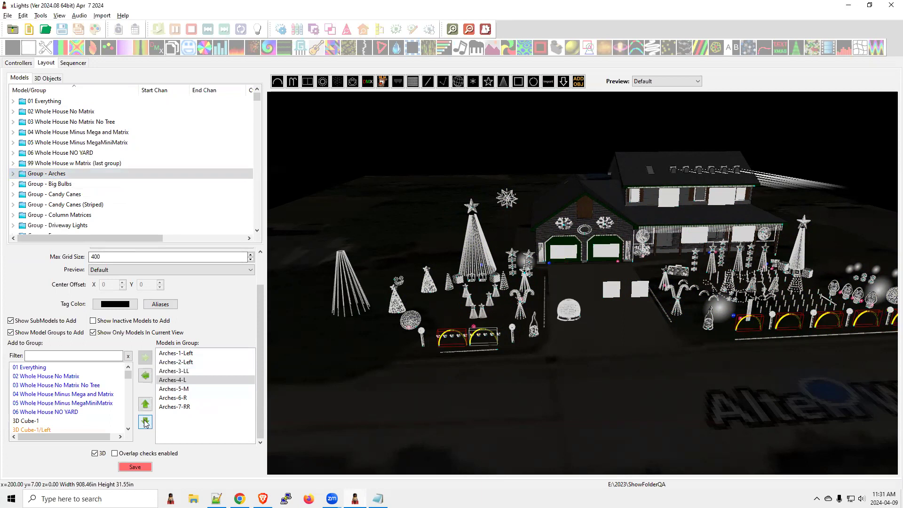
left_click(185, 380)
left_click(184, 389)
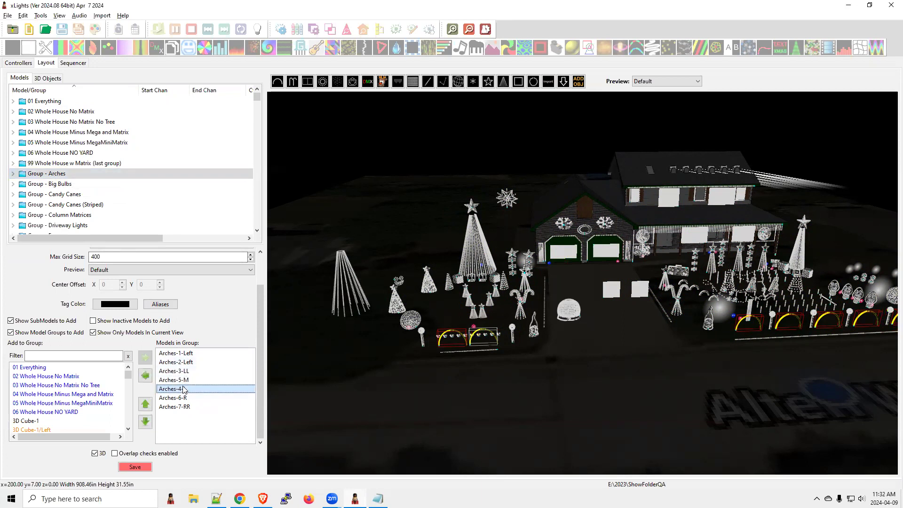
left_click(148, 422)
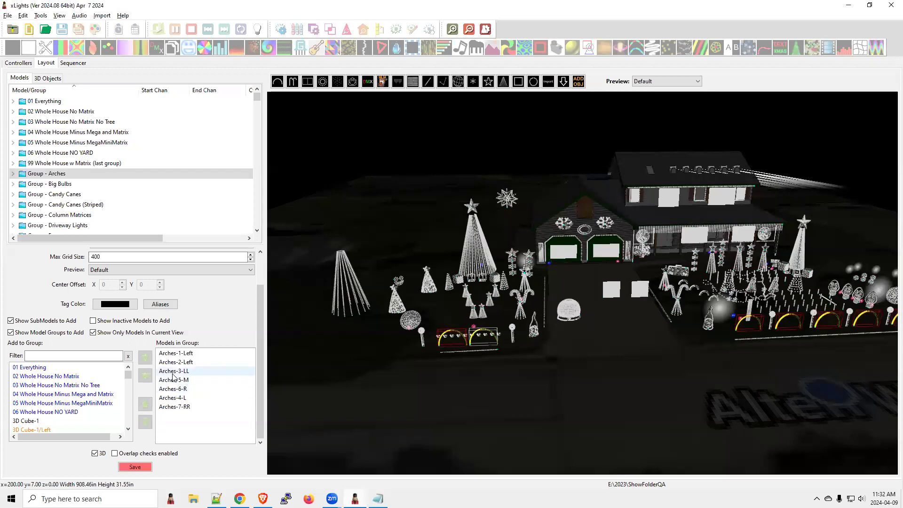
right_click(175, 372)
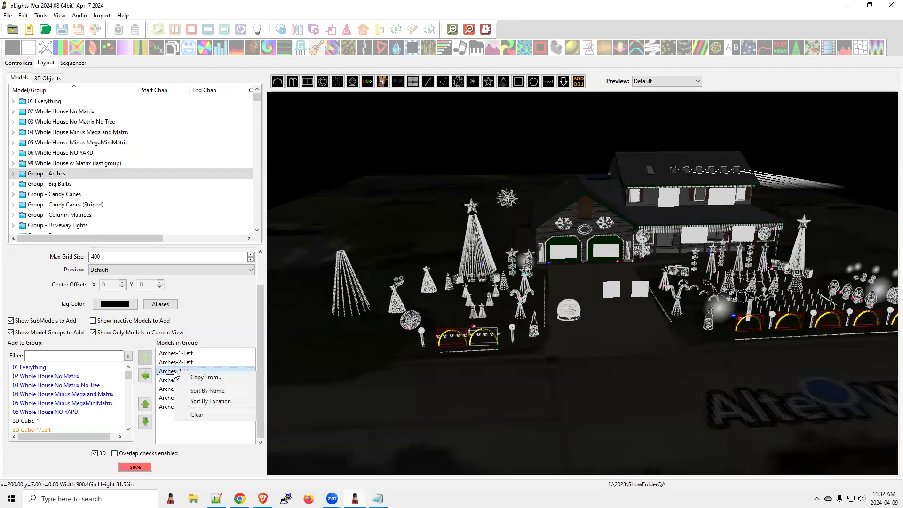
left_click(221, 402)
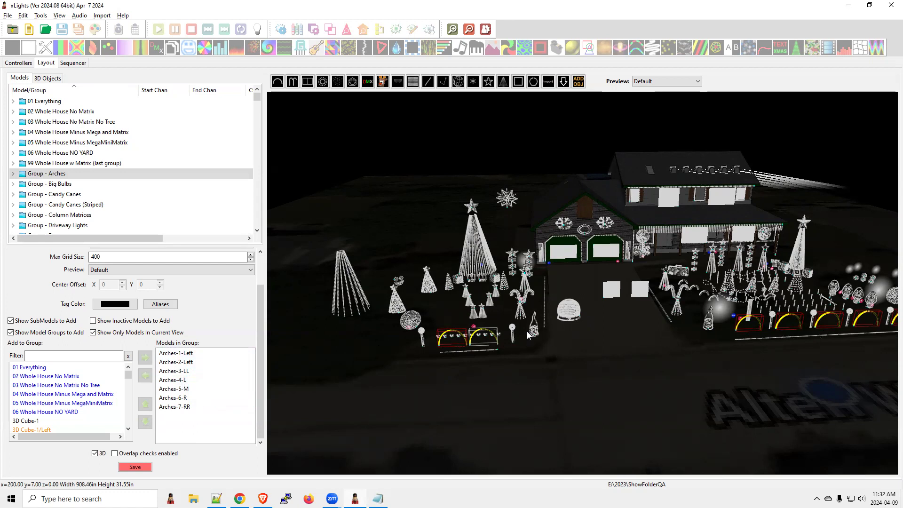
Step: Switch to README.txt in Notepad and highlight the 2024.06 entry "Clear the red status of the shader after downloading shader"
key("alt+Tab")
key("alt+Tab")
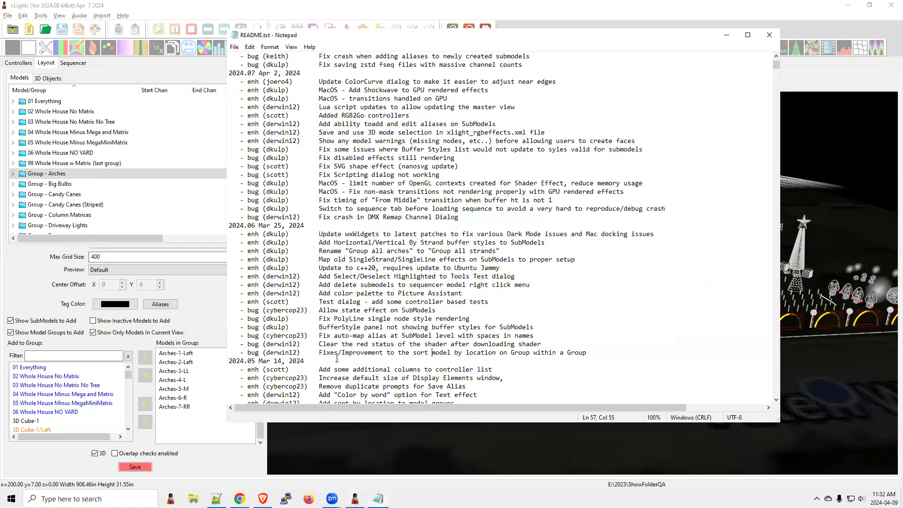
left_click_drag(315, 345, 548, 344)
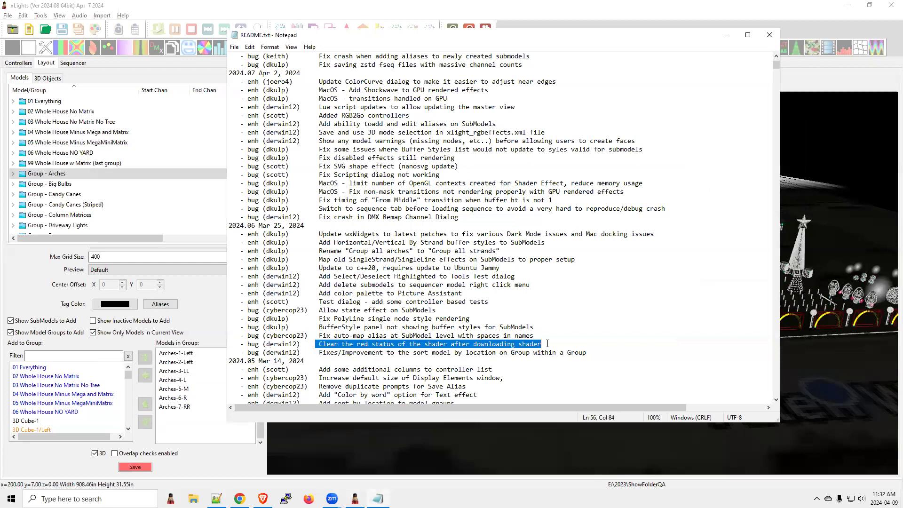
Step: Switch back to xLights and create a new sequence in the Sequencer
key("alt+Tab")
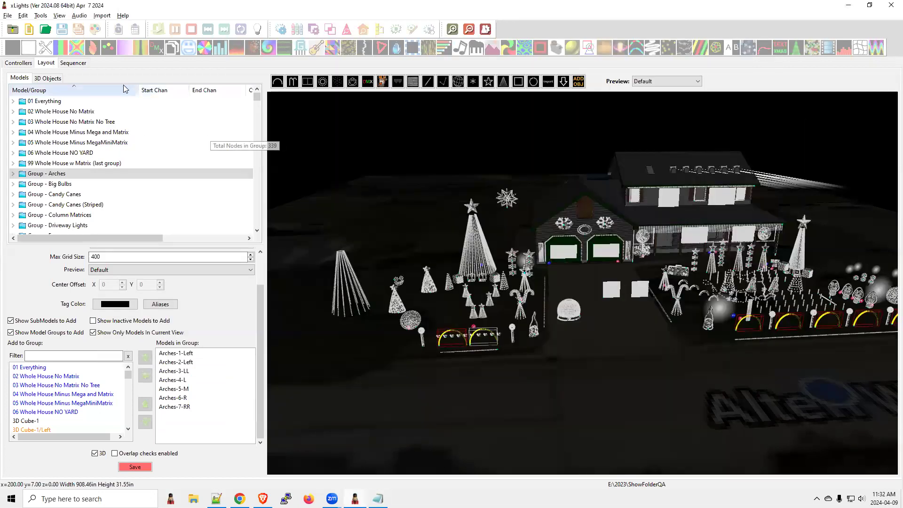
left_click(76, 64)
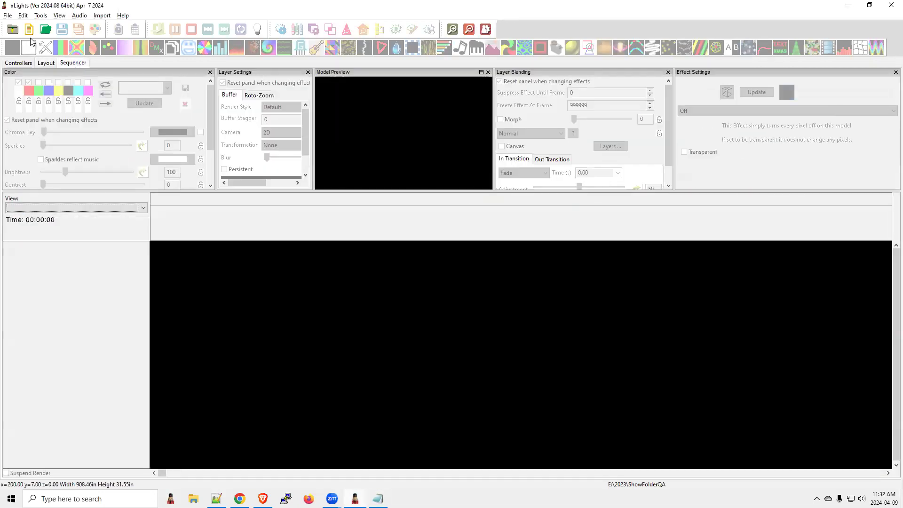
left_click(31, 29)
left_click(186, 155)
left_click(185, 106)
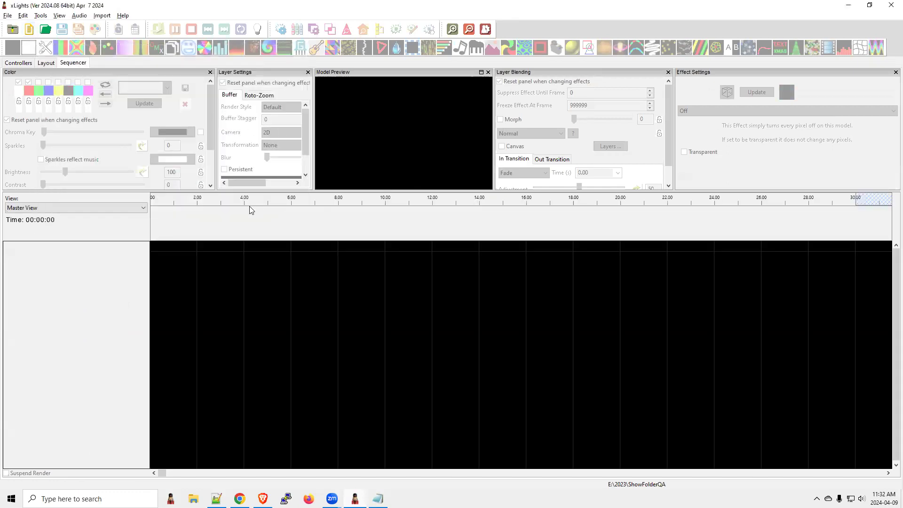
Step: Add a Shader effect at 4 seconds on Group - House Verticals and undock its Effect Settings as a floating window
left_click_drag(572, 47, 258, 339)
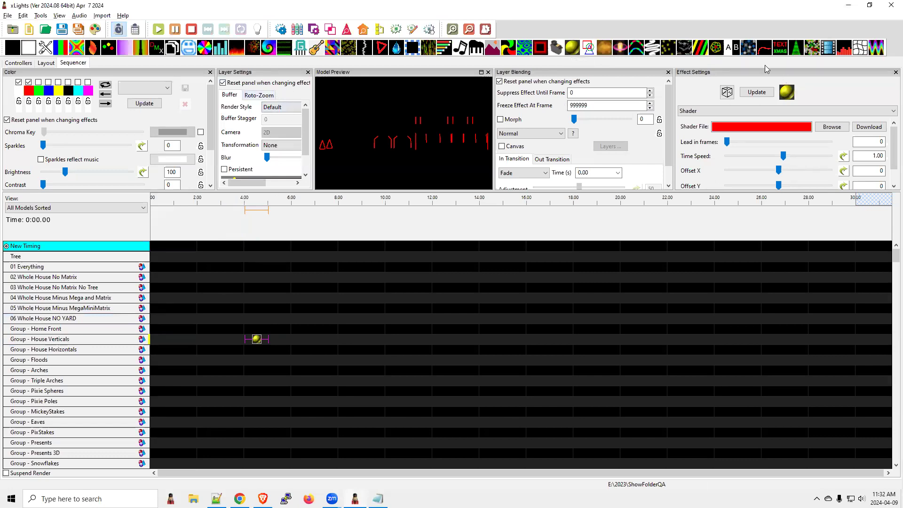
left_click_drag(764, 71, 546, 223)
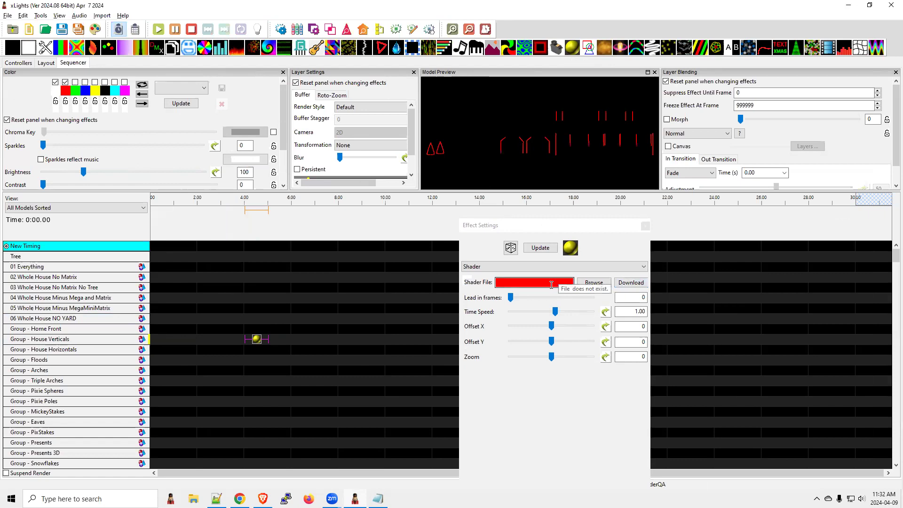
Step: Switch to README.txt and highlight the entries on auto-mapping SubModel aliases with spaces and the BufferStyle panel for SubModels
key("alt+Tab")
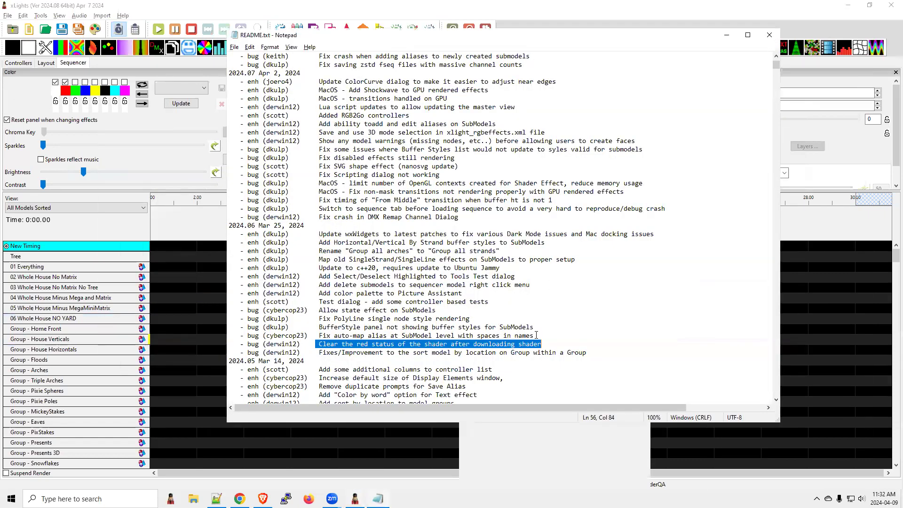
left_click_drag(538, 336, 318, 333)
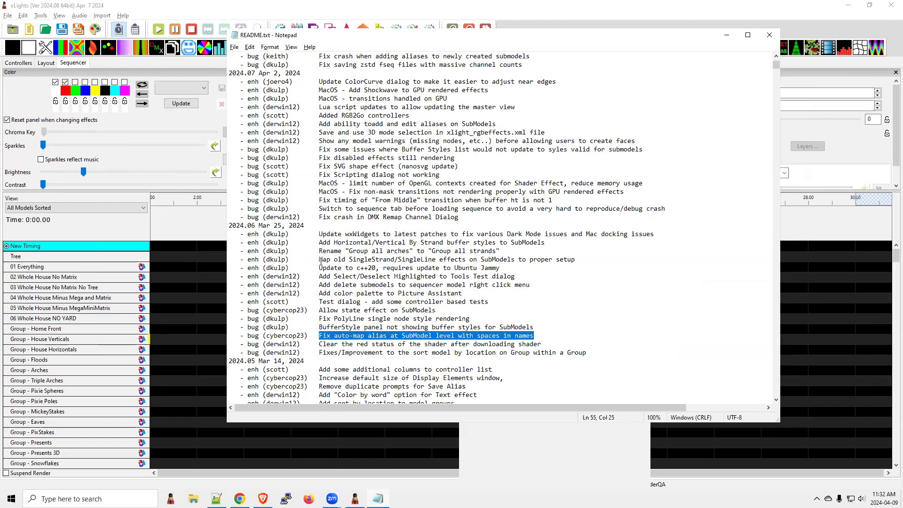
left_click(368, 334)
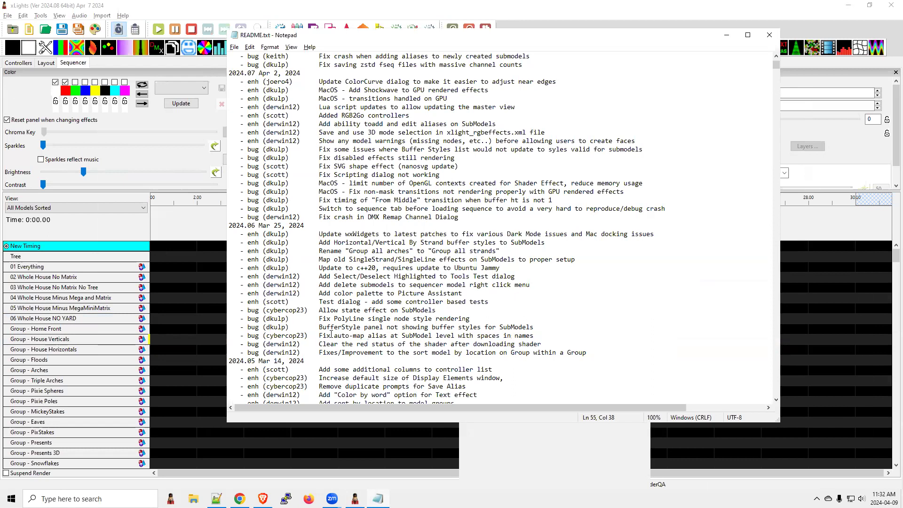
left_click_drag(318, 326, 533, 328)
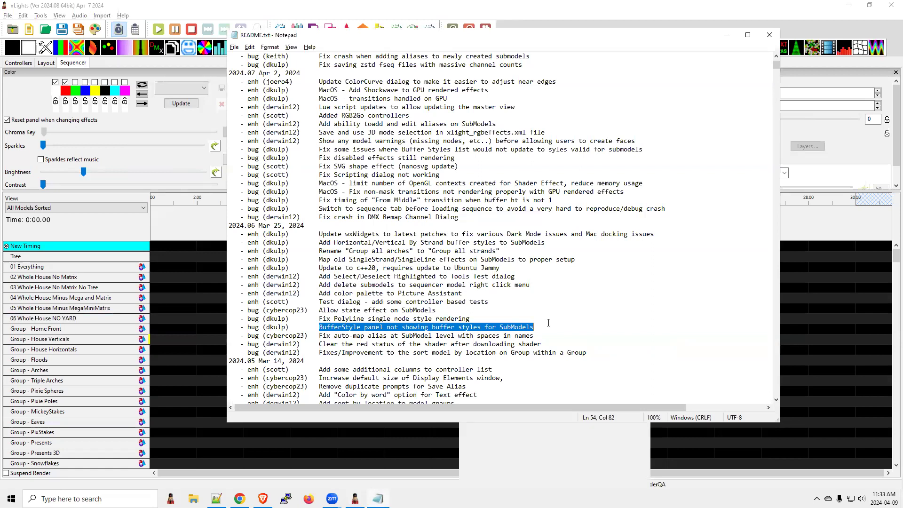
left_click(548, 324)
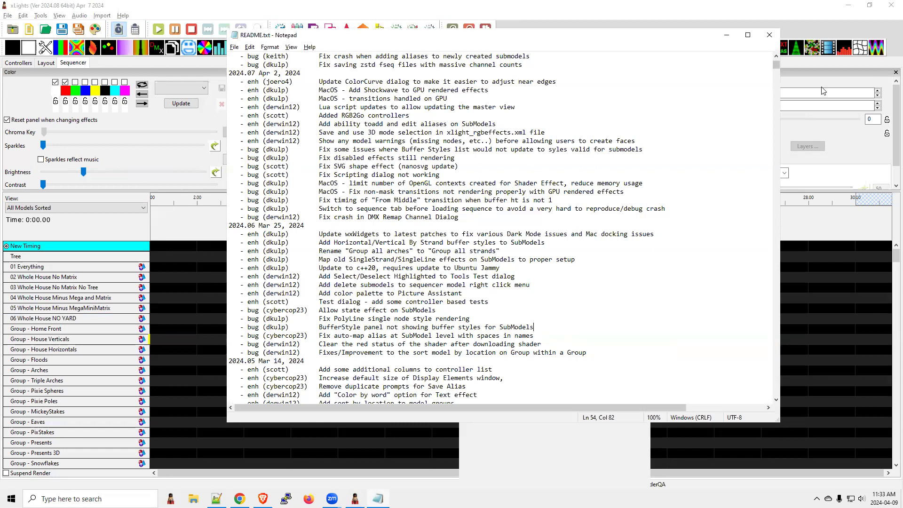
Step: Review the Shader effect's Render Style options in xLights and highlight "Allow state effect on SubModels" in README.txt
left_click(791, 81)
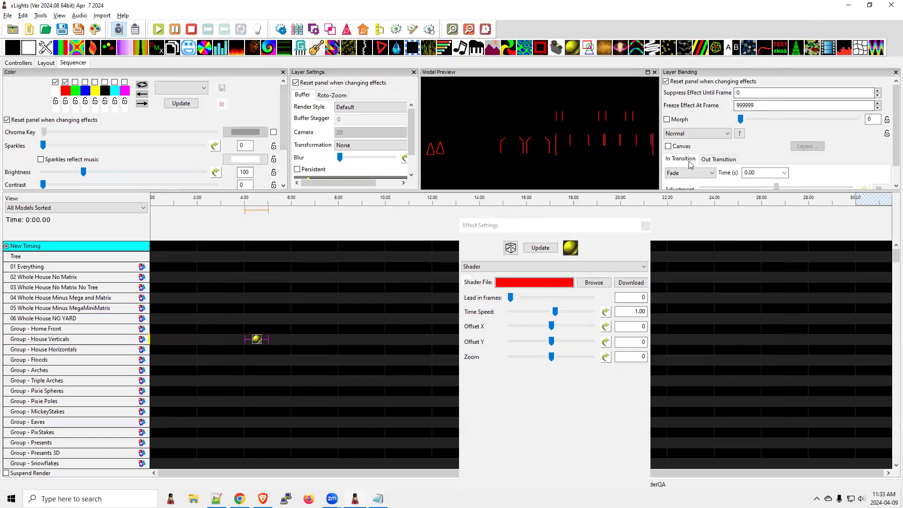
left_click(367, 108)
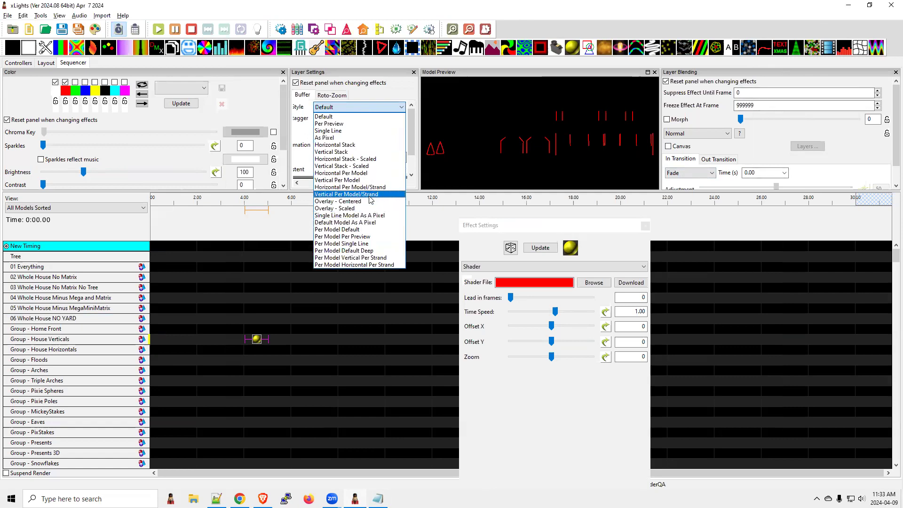
key("alt+Tab")
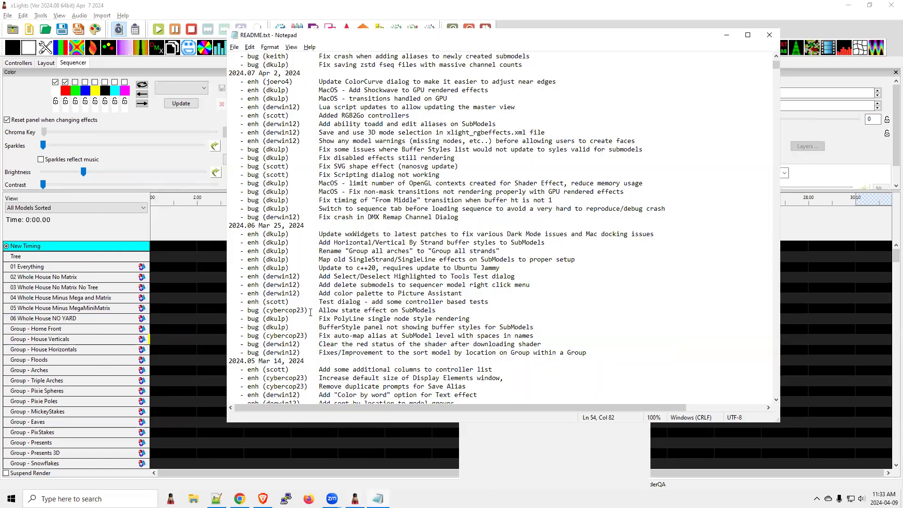
left_click_drag(314, 311, 434, 311)
Step: Switch back to xLights and dock the floating Effect Settings window in the main layout
key("alt+Tab")
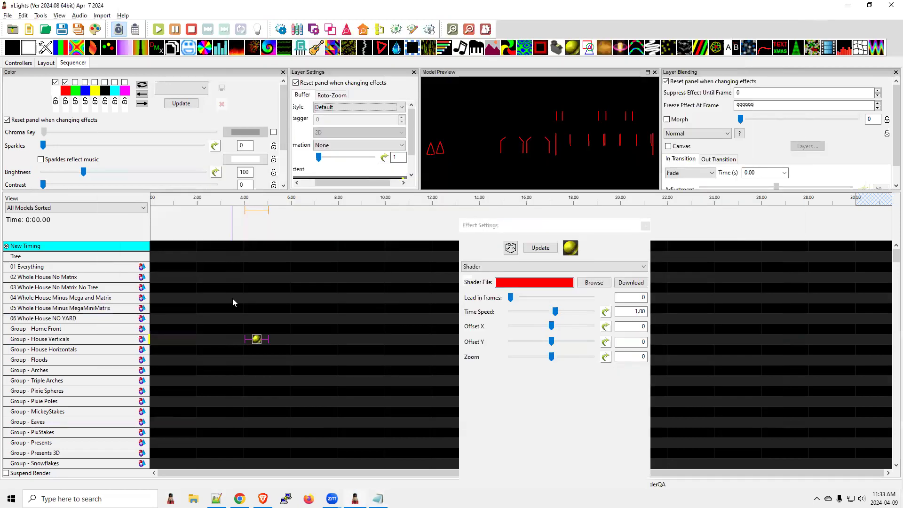
scroll(76, 395, "down", 6)
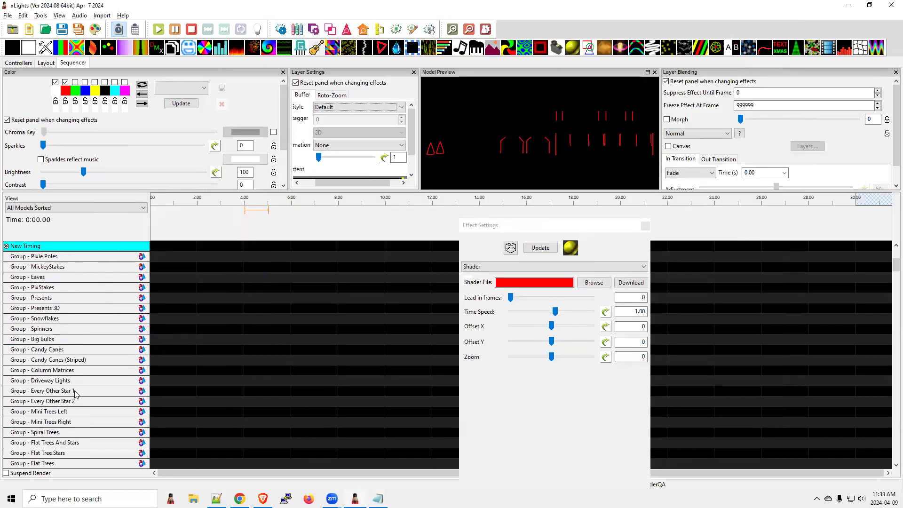
double_click(625, 225)
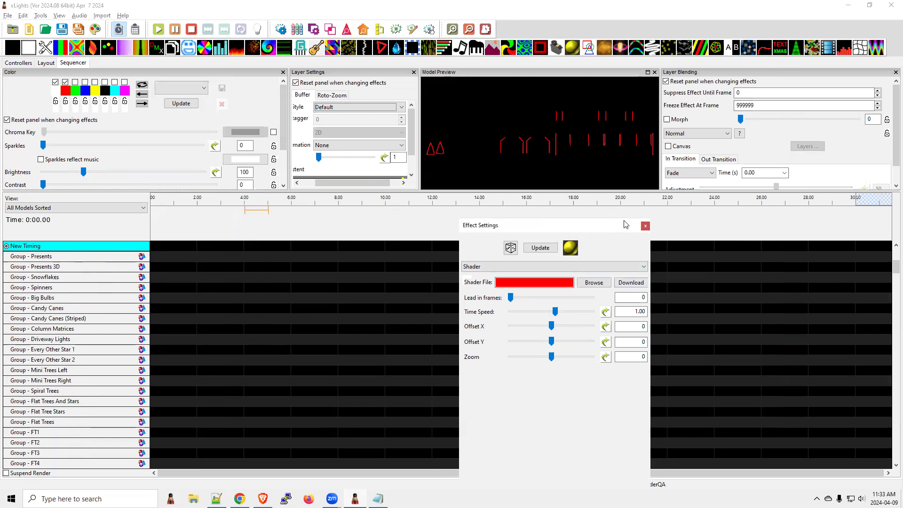
Step: Find the Singing Face model in the sequencer's model list and expand it into its strands
scroll(104, 402, "down", 8)
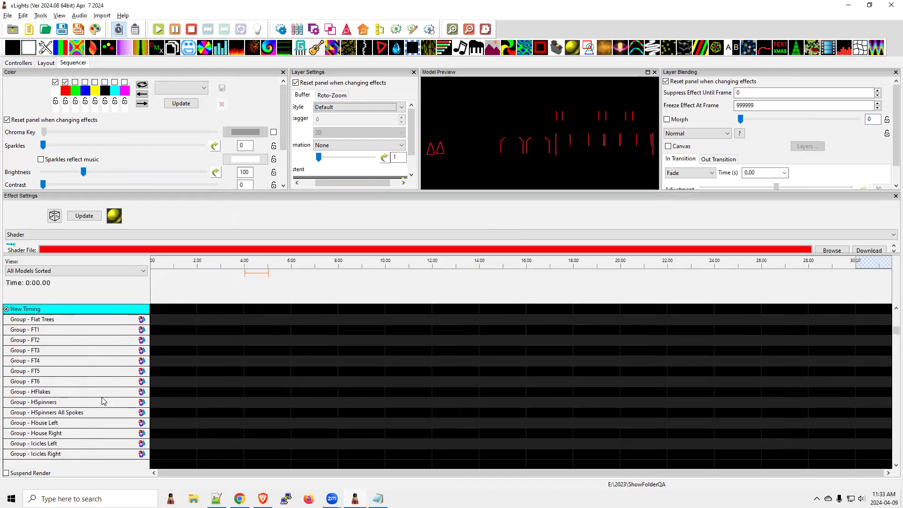
scroll(104, 401, "down", 8)
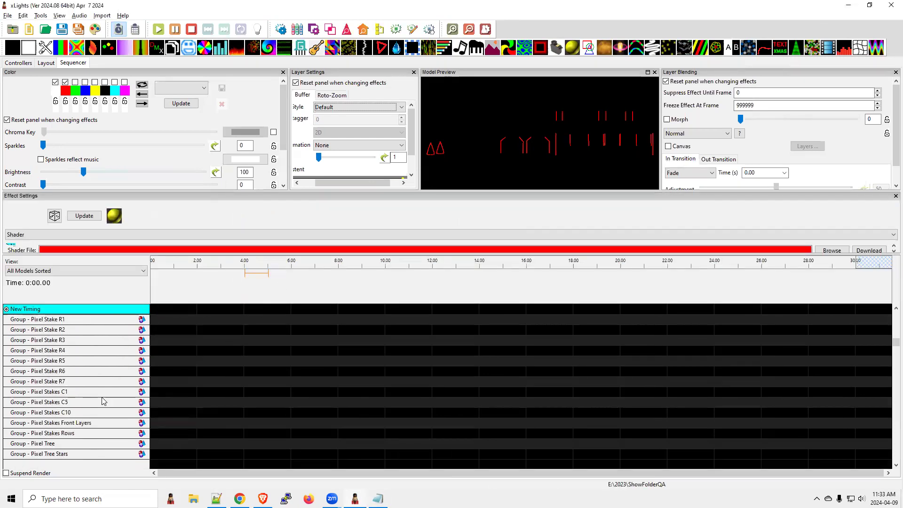
scroll(104, 401, "down", 8)
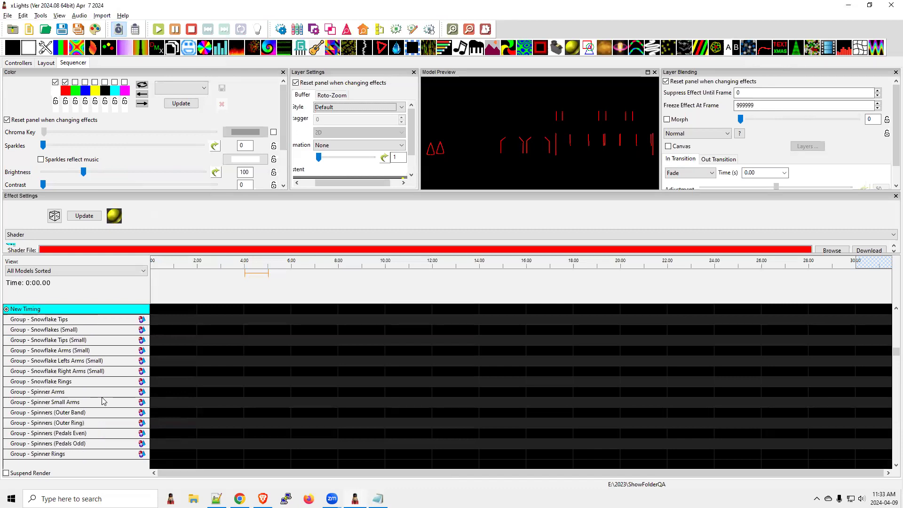
scroll(104, 401, "down", 2)
left_click_drag(894, 359, 889, 432)
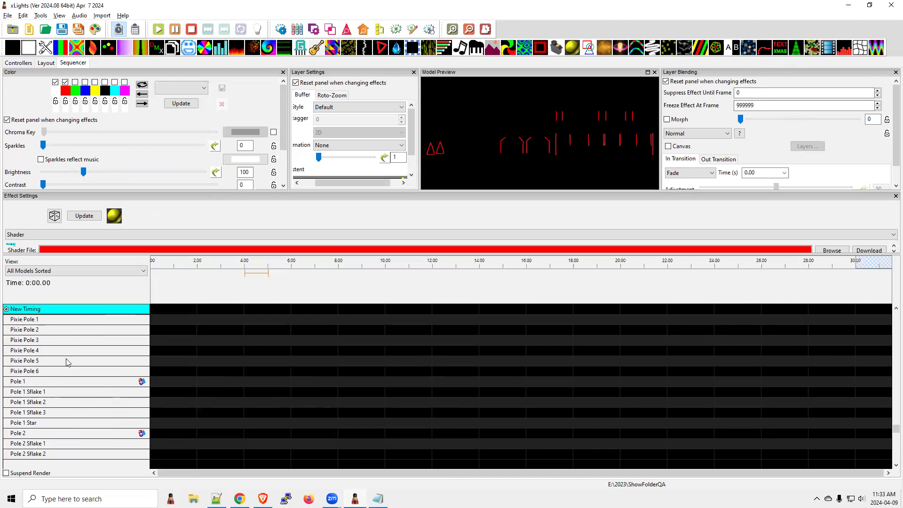
scroll(73, 377, "down", 5)
scroll(75, 379, "down", 6)
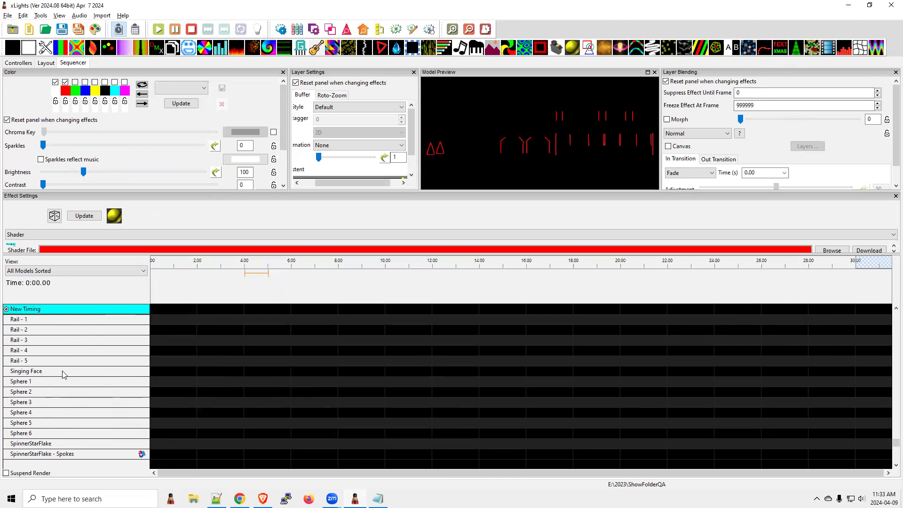
double_click(62, 371)
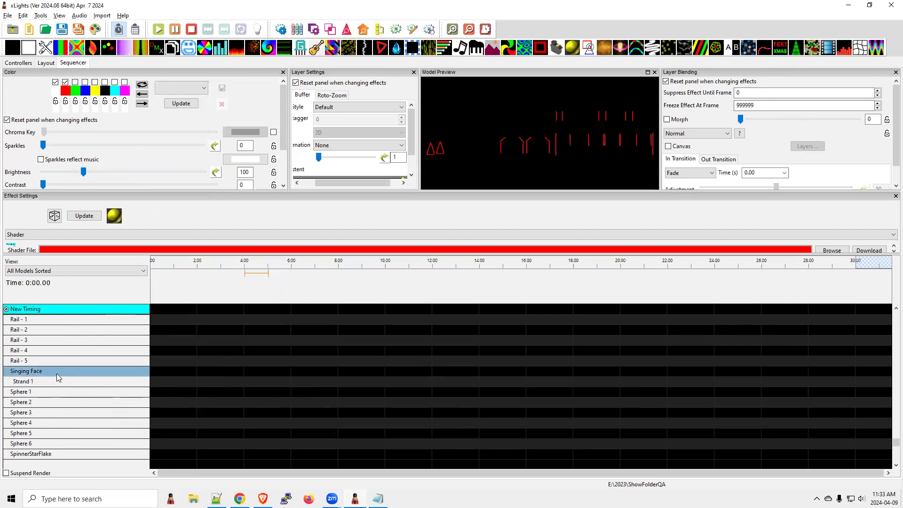
Step: Find the Spiral X NSR (Tree) 1 model in the sequencer's model list and expand it into its SubModels
scroll(50, 374, "down", 2)
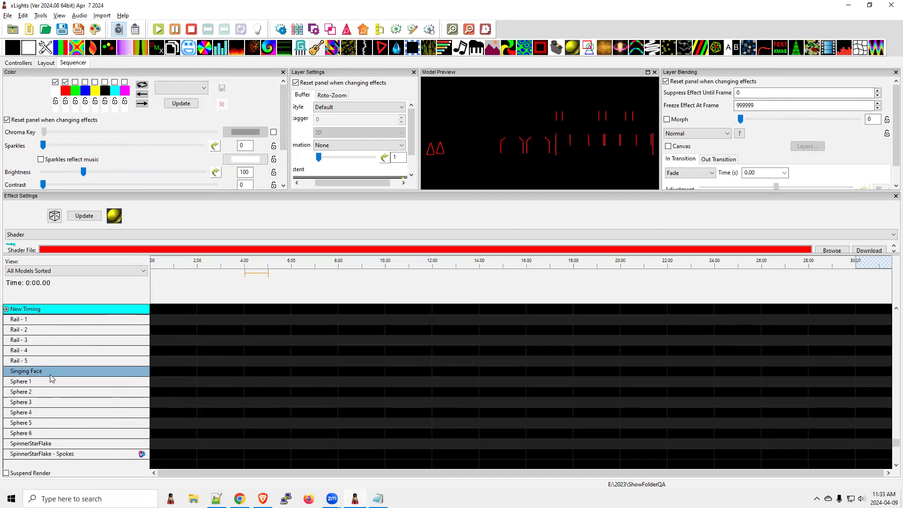
scroll(54, 379, "down", 3)
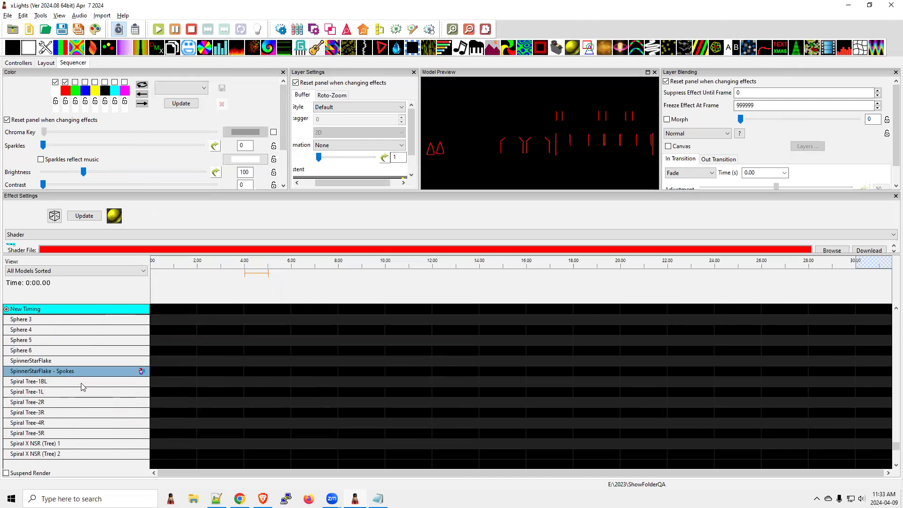
scroll(86, 399, "down", 3)
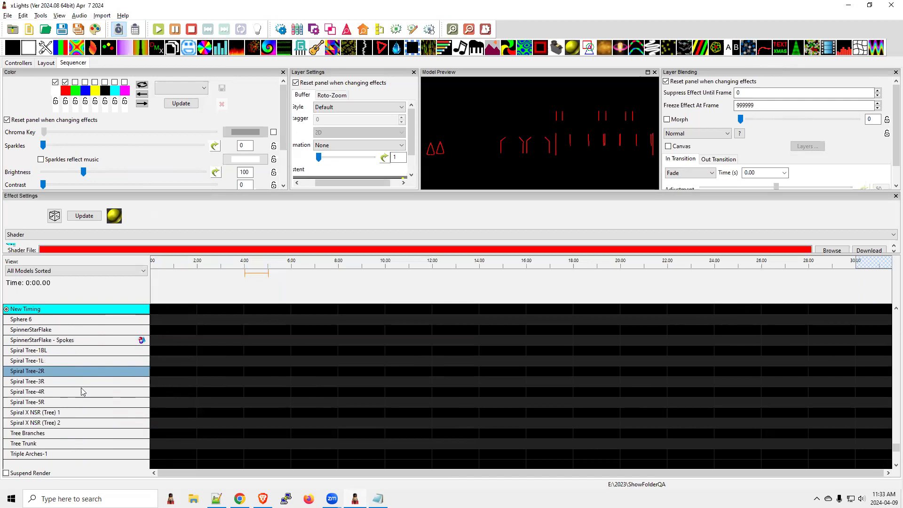
scroll(78, 384, "down", 3)
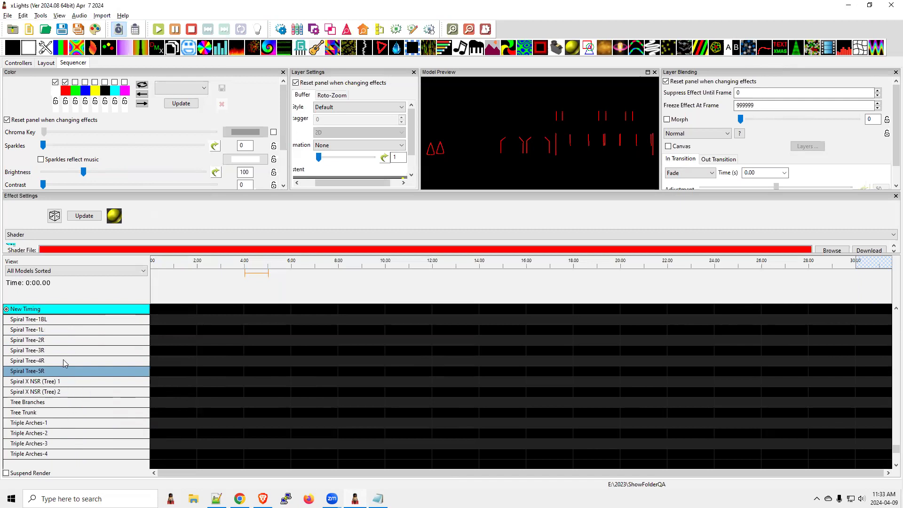
left_click(63, 382)
double_click(63, 382)
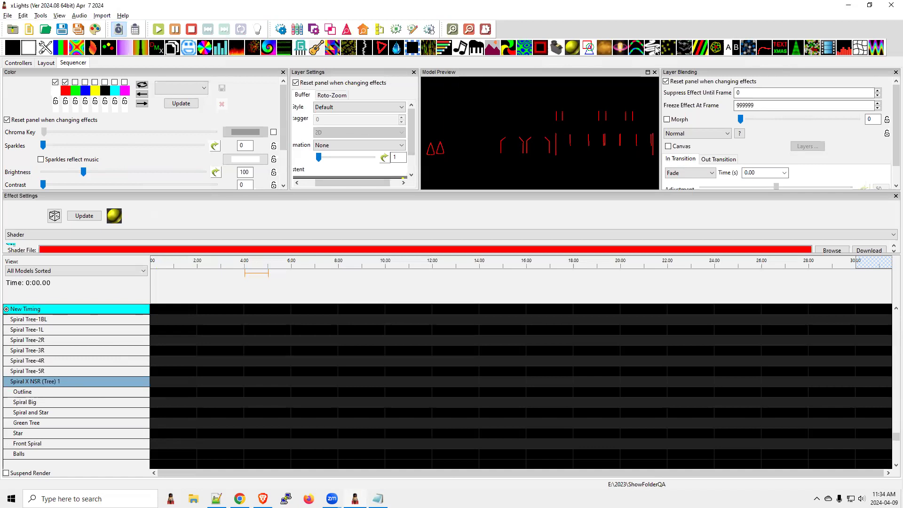
Step: Place a State effect on the Outline SubModel of Spiral X NSR (Tree) 1, in the first seconds of the timeline
left_click_drag(716, 47, 237, 392)
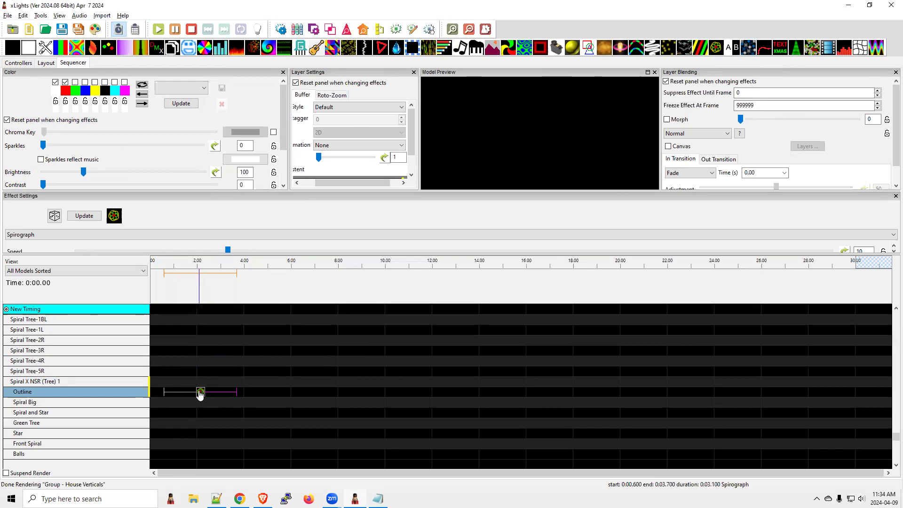
left_click_drag(735, 47, 207, 396)
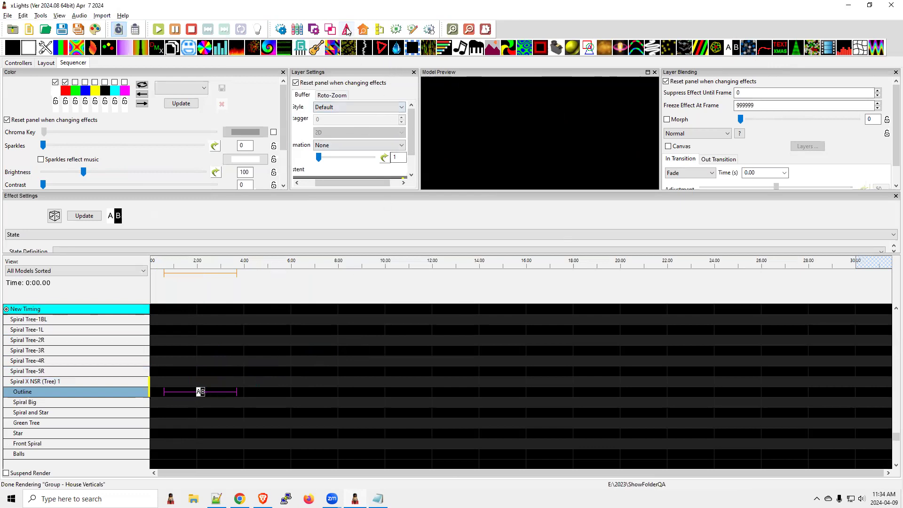
Step: Float the Effect Settings window over the sequencer and open the State effect's State Definition choices
left_click(281, 29)
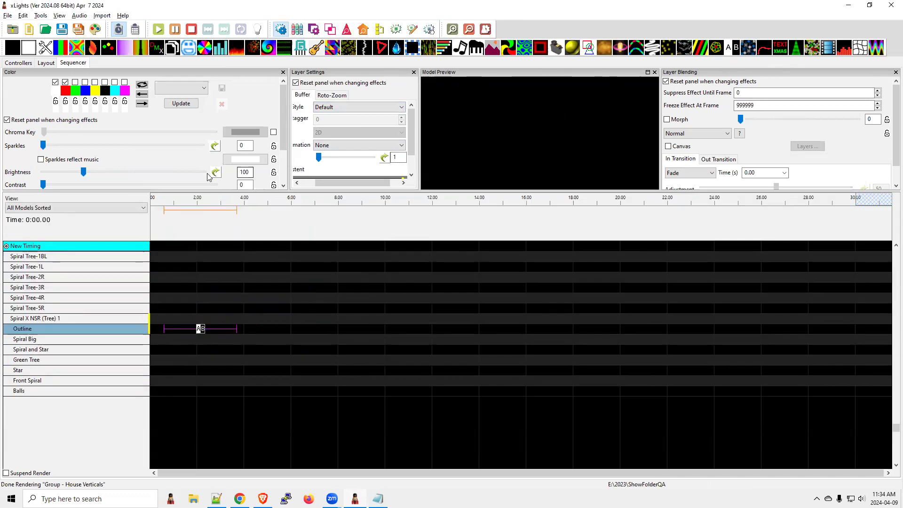
left_click(282, 29)
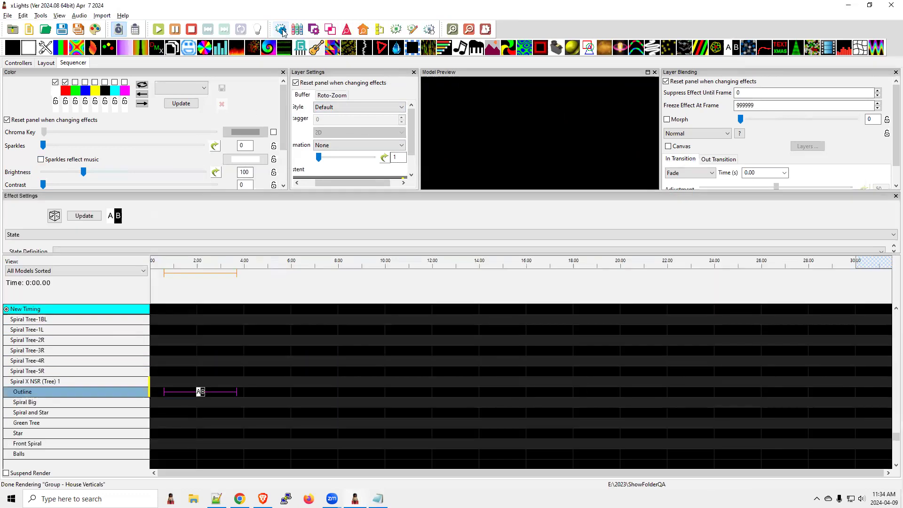
left_click_drag(261, 199, 462, 224)
left_click(528, 306)
left_click(527, 307)
left_click(569, 280)
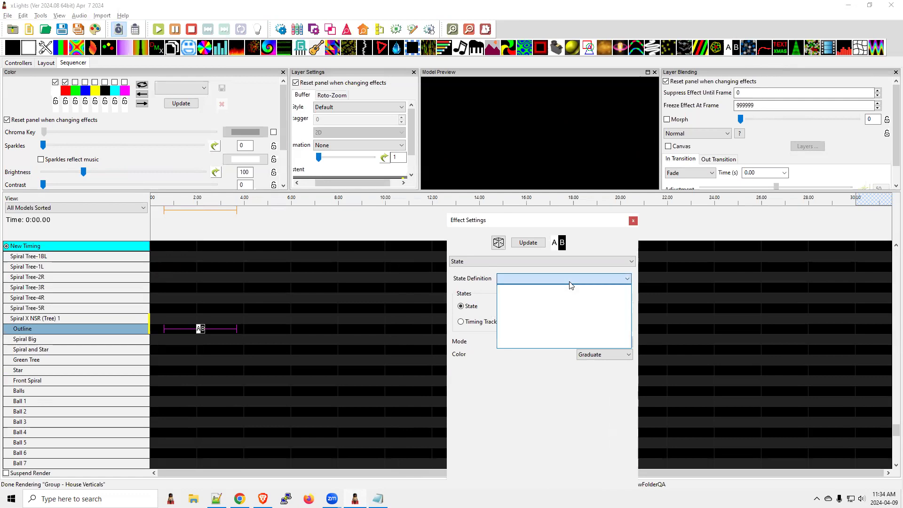
Step: Highlight "Test dialog - add some controller based tests" in README.txt, and review the Controller functions in xLights' Test Lights dialog
key("alt+Tab")
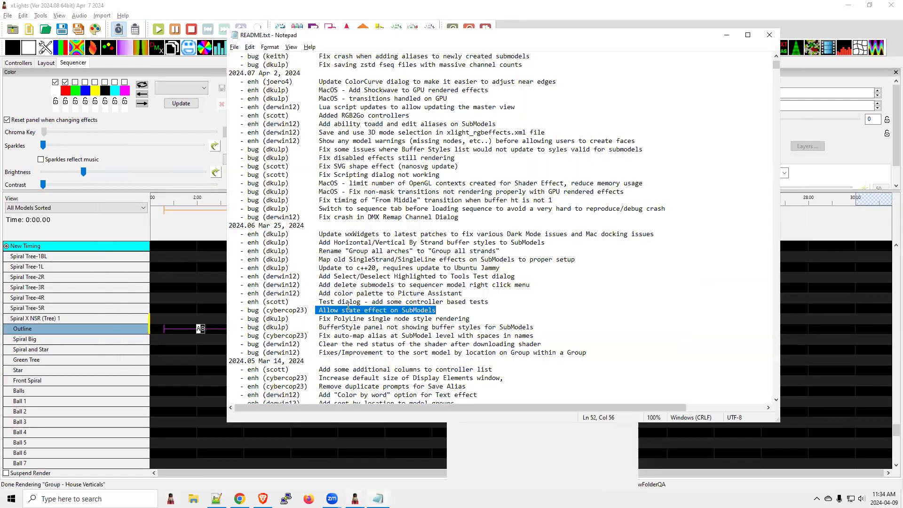
left_click_drag(505, 304, 315, 305)
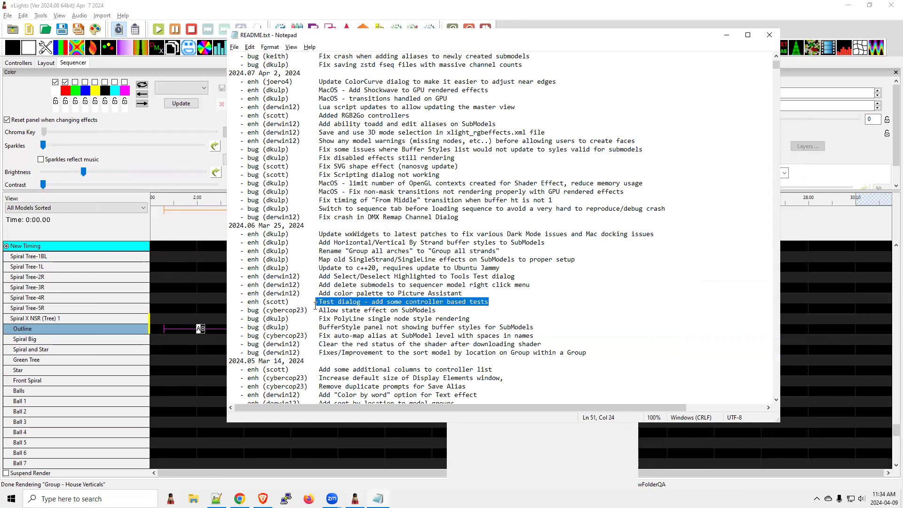
left_click(153, 16)
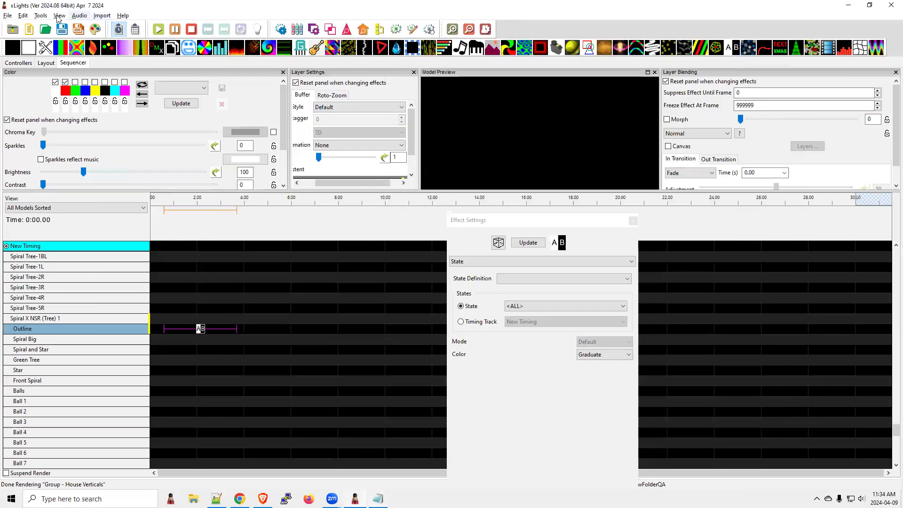
left_click(40, 16)
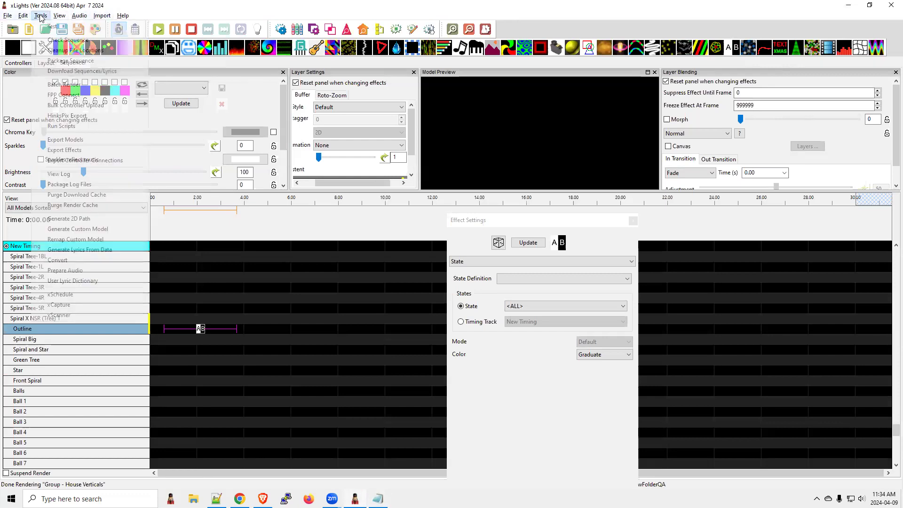
left_click(51, 27)
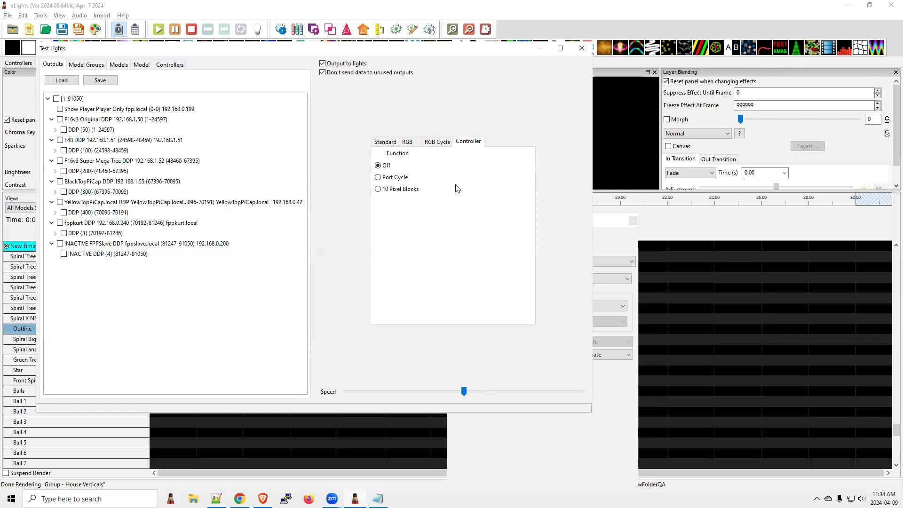
Step: Switch to README.txt, highlight "Add color palette to Picture Assistant" and move the text window aside
key("alt+Tab")
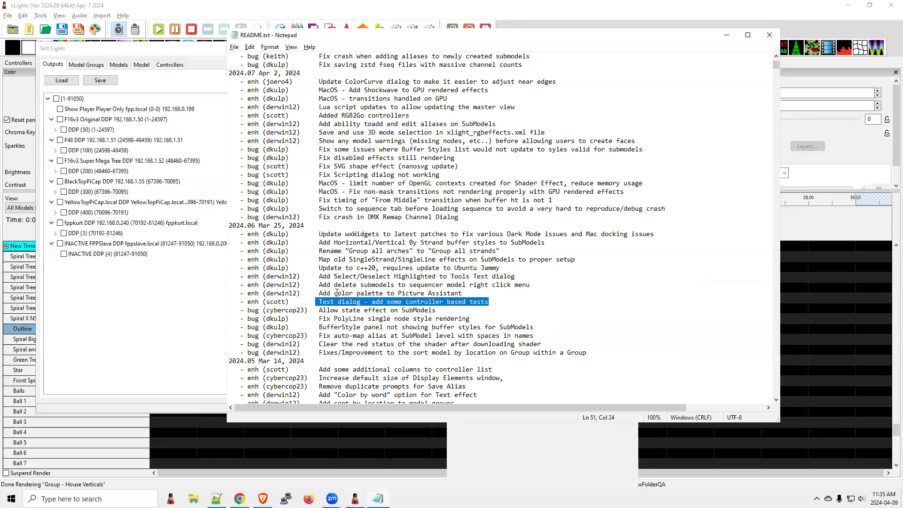
left_click_drag(319, 293, 488, 290)
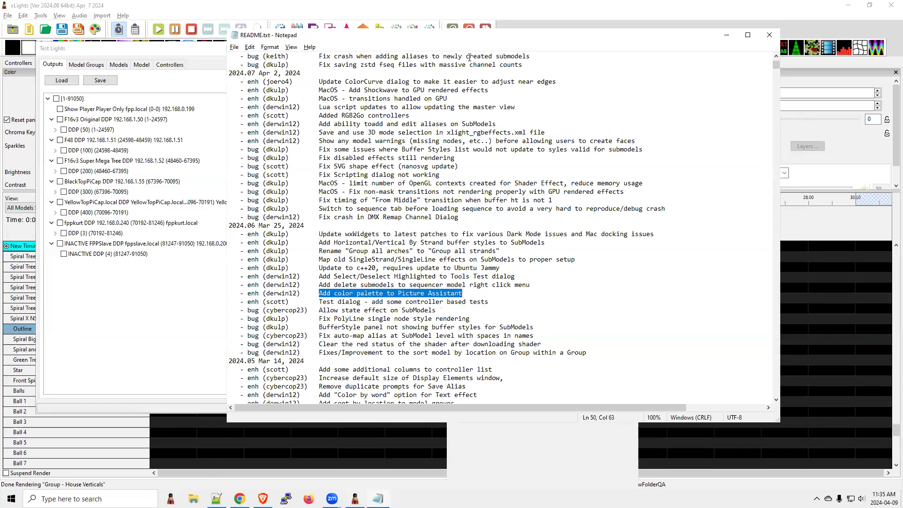
left_click_drag(473, 44, 554, 80)
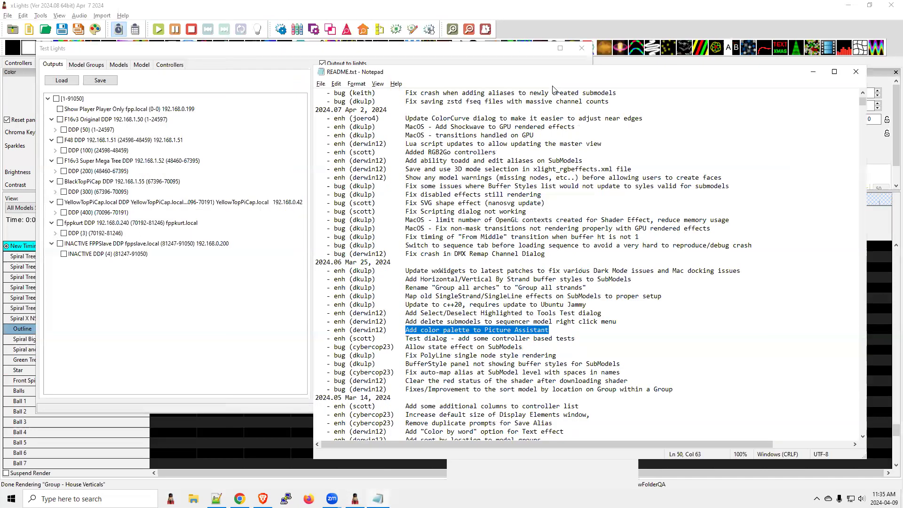
Step: Switch back to xLights, close the Test Lights dialog and dock Effect Settings between Model Preview and Layer Blending
left_click(660, 12)
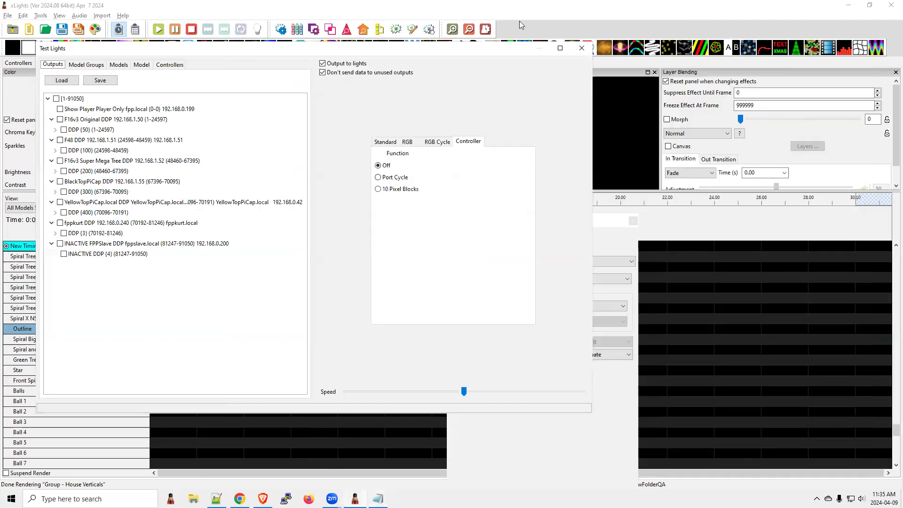
left_click(582, 48)
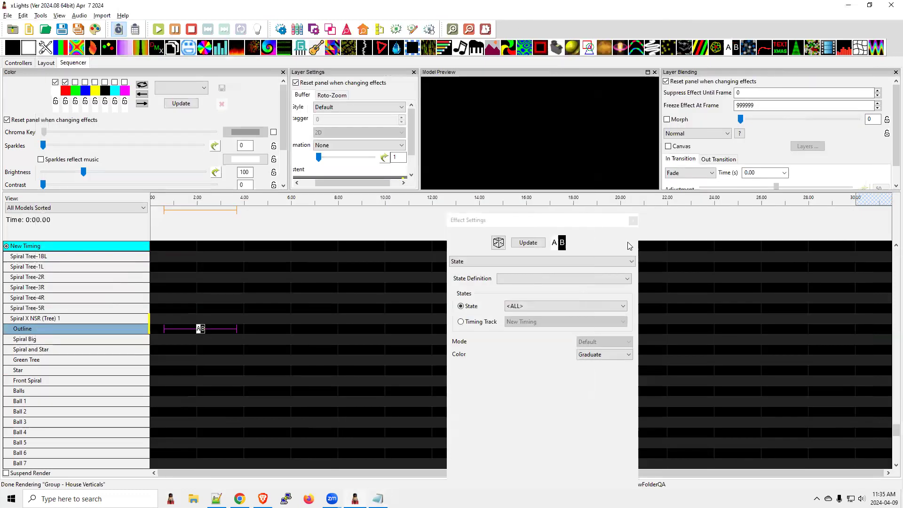
left_click(592, 221)
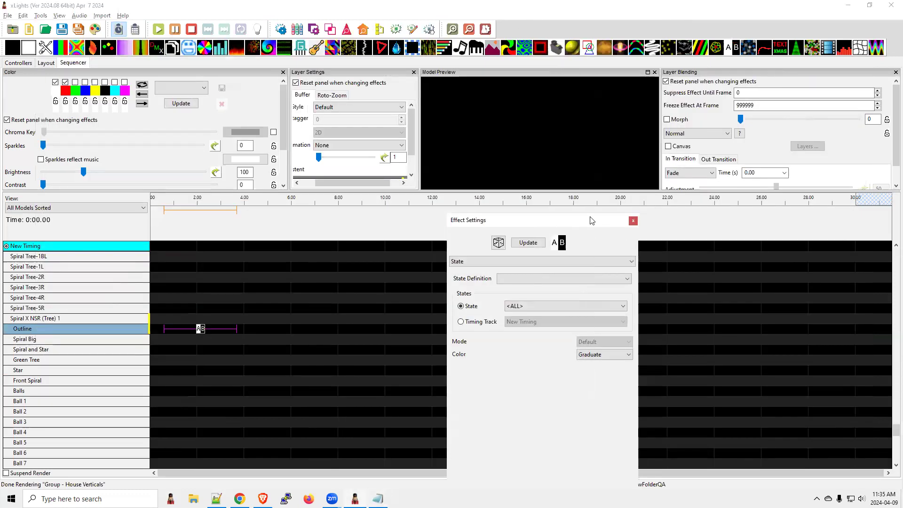
left_click_drag(592, 220, 571, 78)
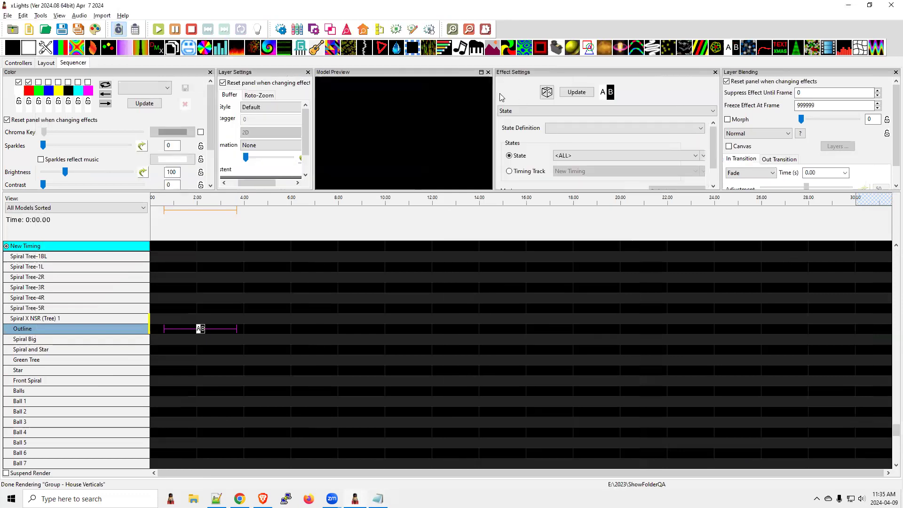
Step: Find the Window Frame-Upper-1 Matrix model in the sequencer and place a Pictures effect on its row
left_click_drag(495, 48, 566, 58)
scroll(34, 440, "down", 15)
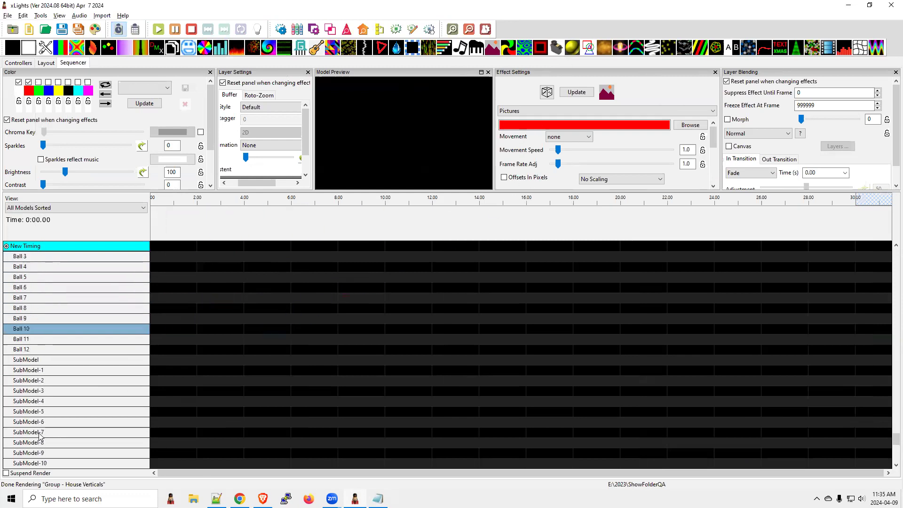
scroll(41, 436, "down", 2)
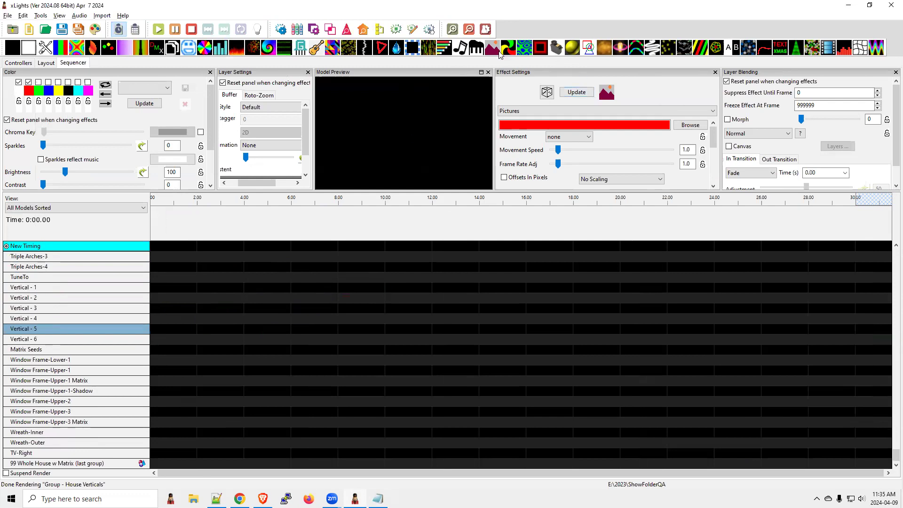
left_click_drag(493, 48, 188, 381)
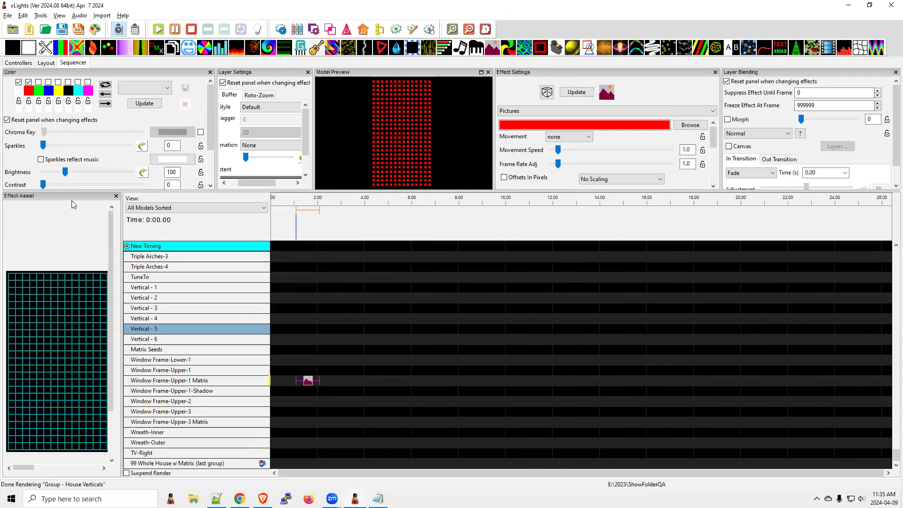
Step: Float and enlarge the Effect Assist window, and load the pink color palette for drawing the picture
left_click_drag(71, 197, 296, 161)
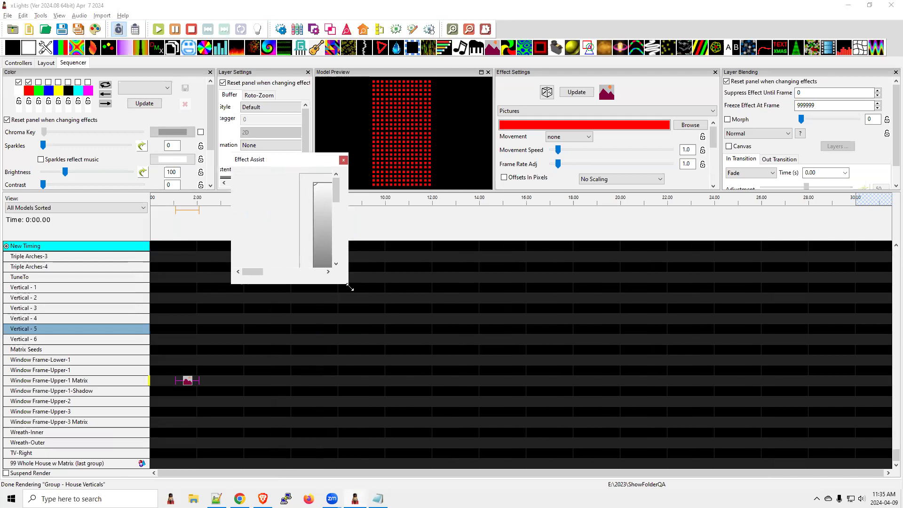
left_click_drag(350, 287, 831, 474)
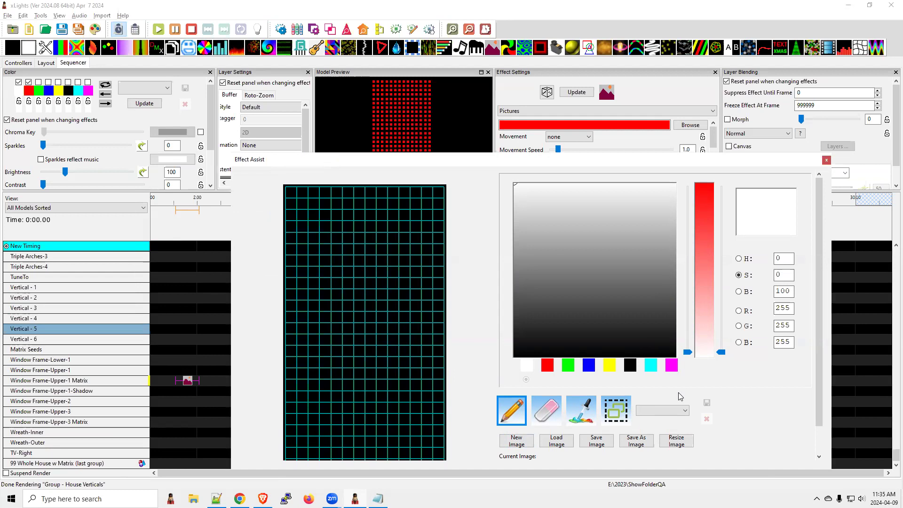
left_click(685, 411)
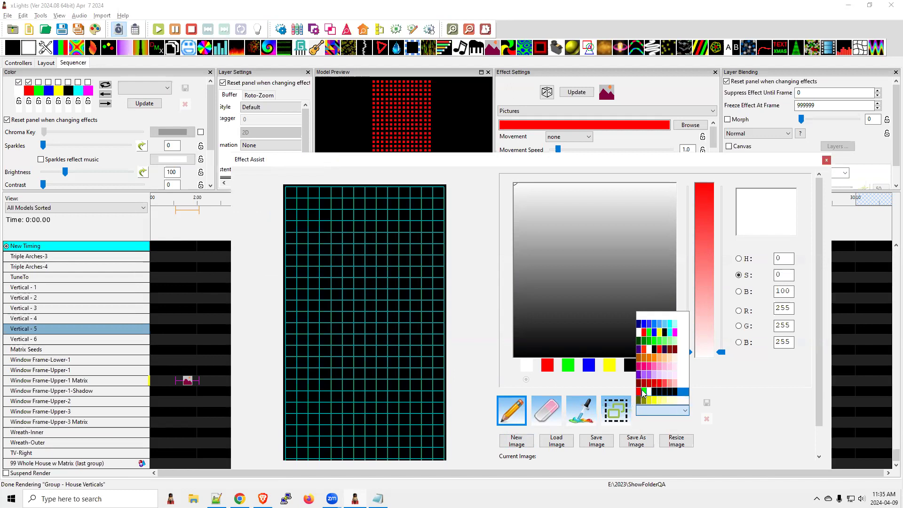
left_click(655, 365)
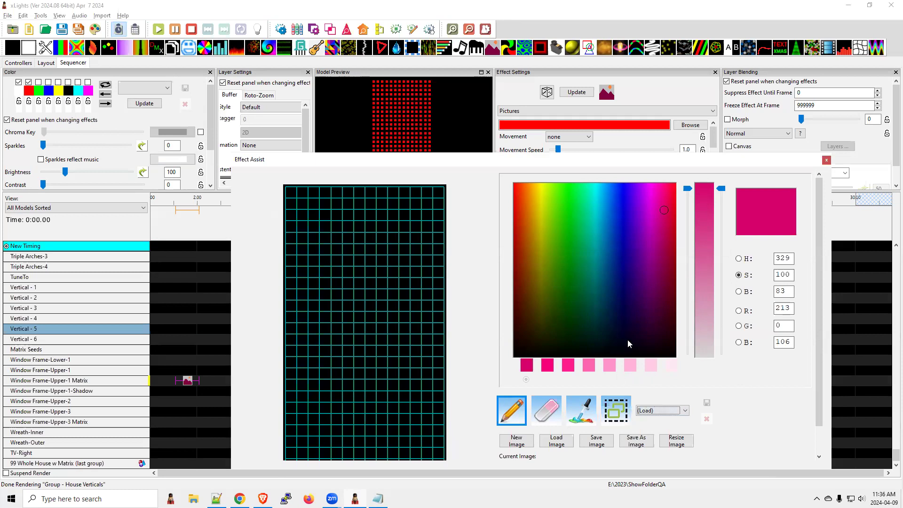
Step: Switch to README.txt and highlight "Add delete submodels to sequencer model right click menu"
key("alt+Tab")
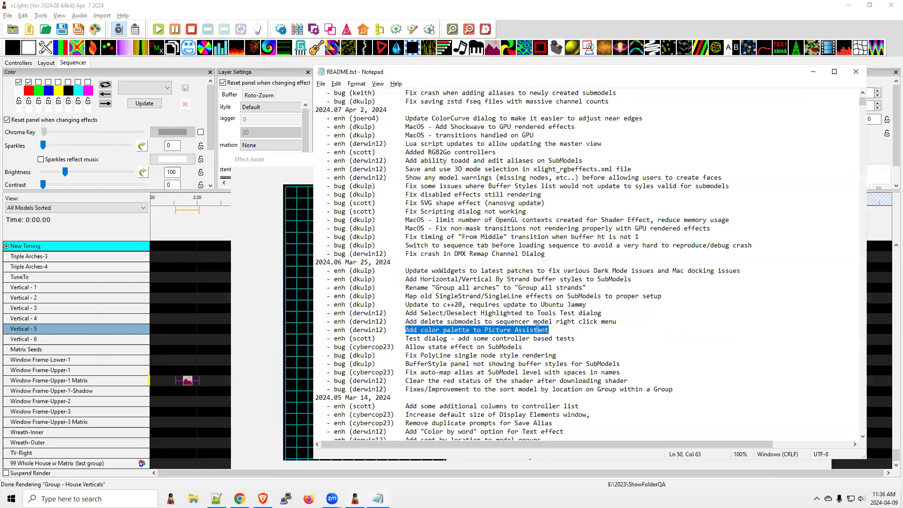
left_click_drag(618, 321, 402, 320)
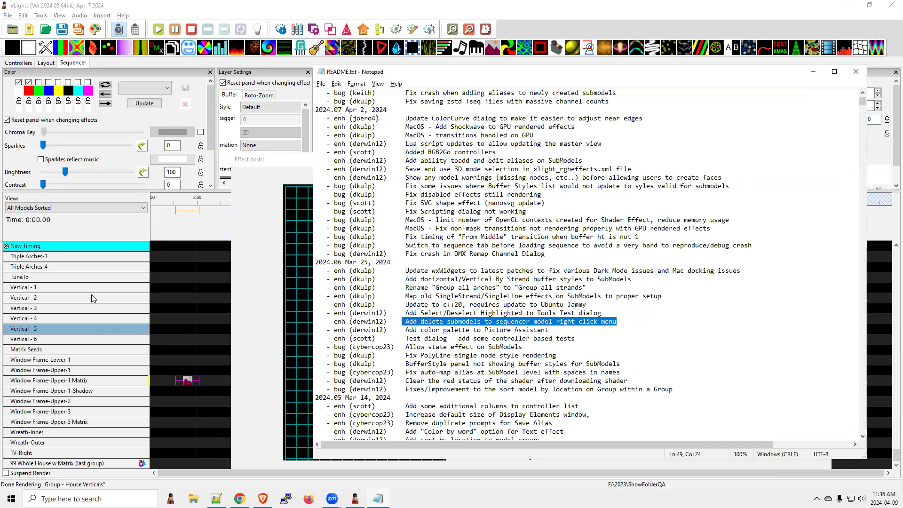
Step: Switch to xLights, expand Window Frame-Upper-1 Matrix into its strands and review its Row commands for deleting effects
left_click(82, 319)
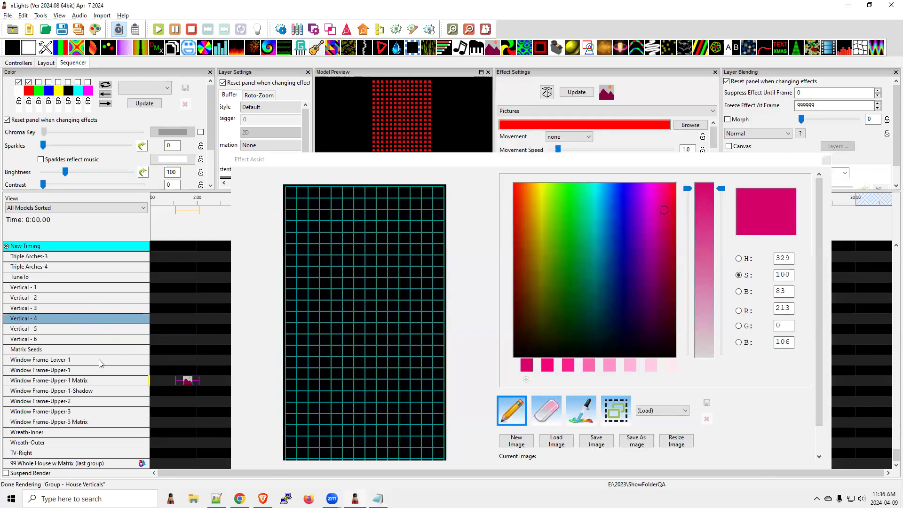
double_click(84, 379)
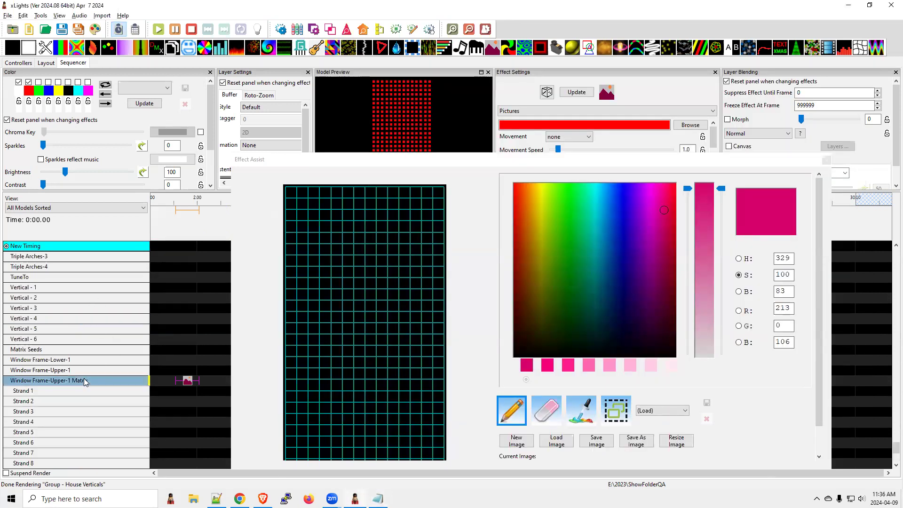
right_click(85, 381)
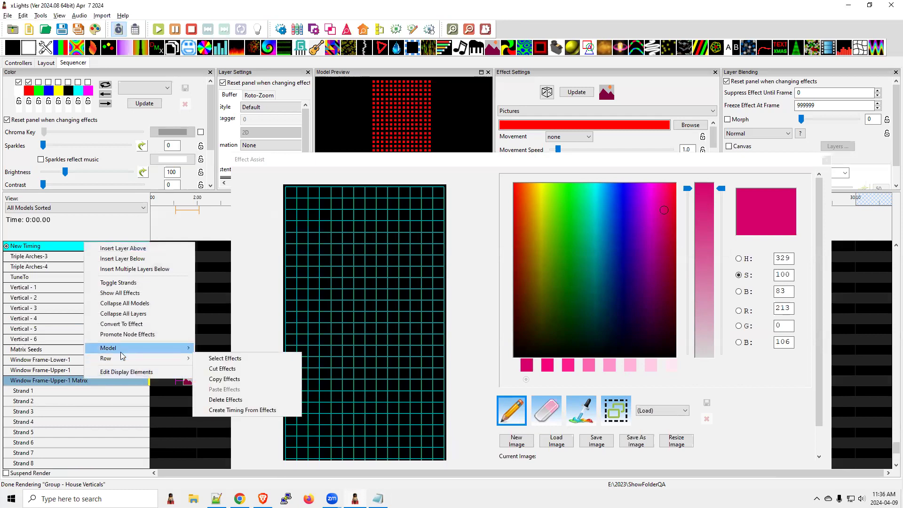
mouse_move(142, 348)
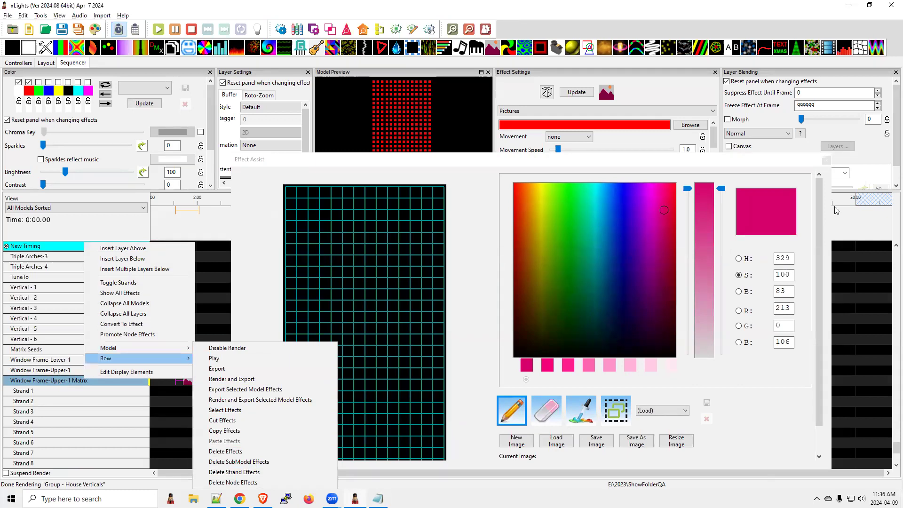
Step: Switch to README.txt and highlight "Add Select/Deselect Highlighted to Tools Test dialog"
key("alt+Tab")
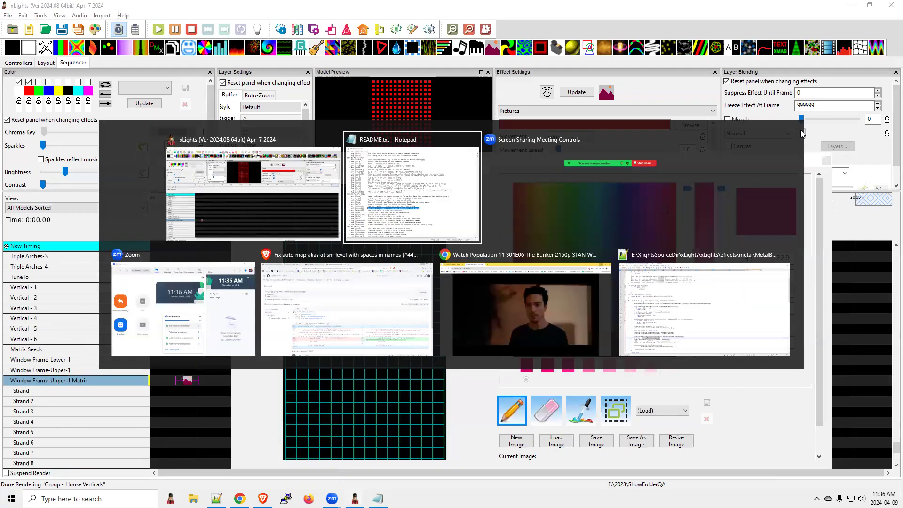
left_click_drag(406, 313, 604, 313)
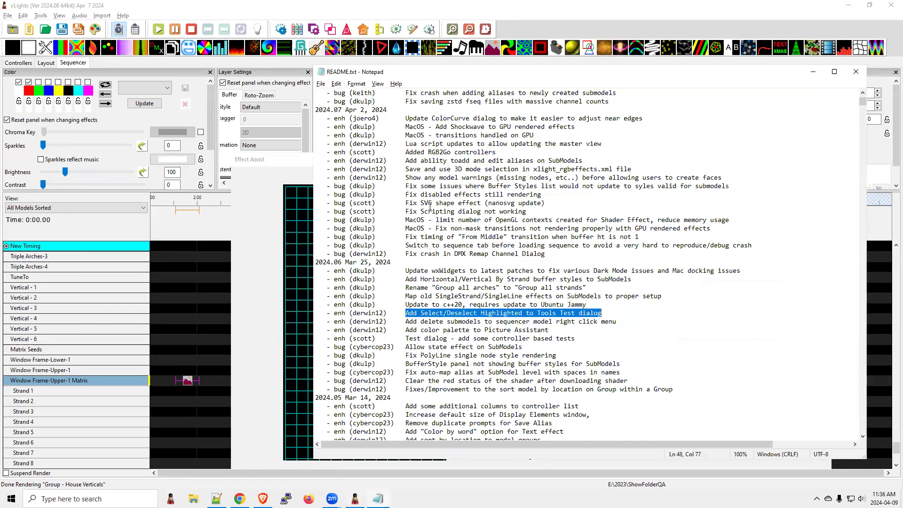
Step: Open the Test Lights dialog in xLights, show the Standard test functions, and expand the F48 controller into its pixel ports
left_click(47, 18)
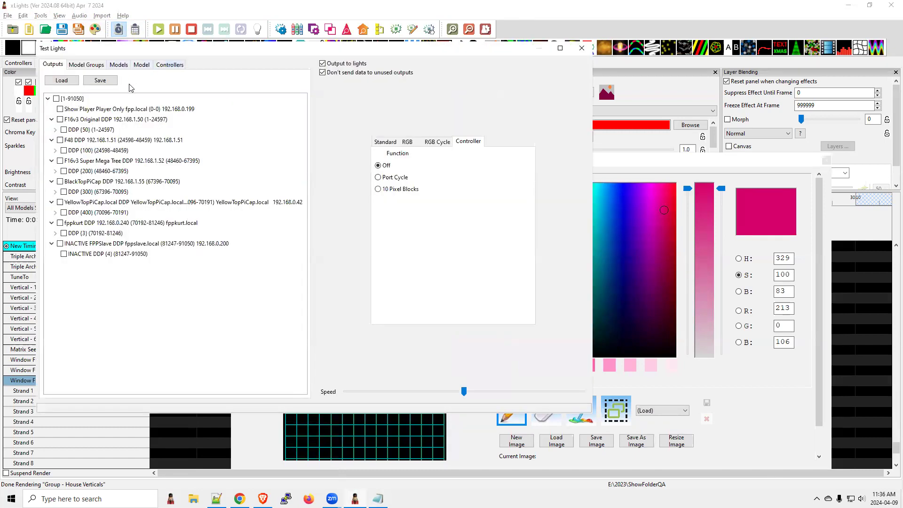
left_click(56, 171)
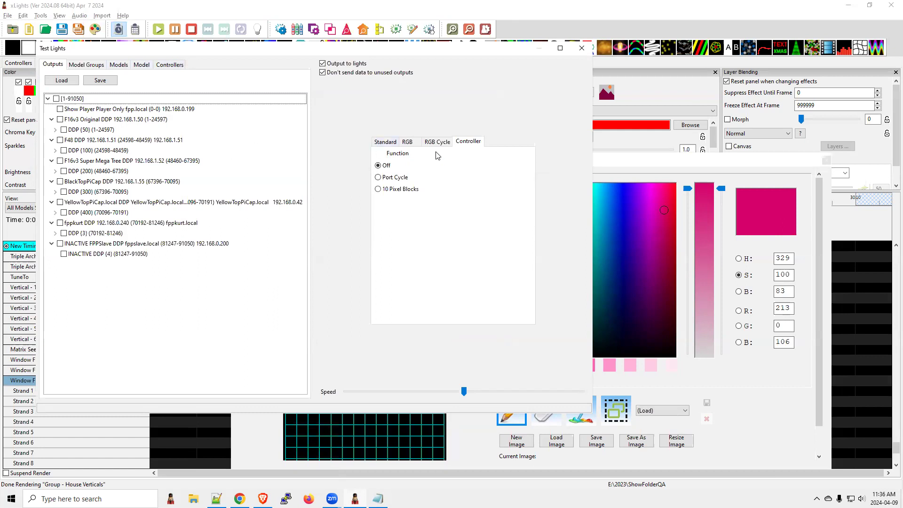
left_click(376, 143)
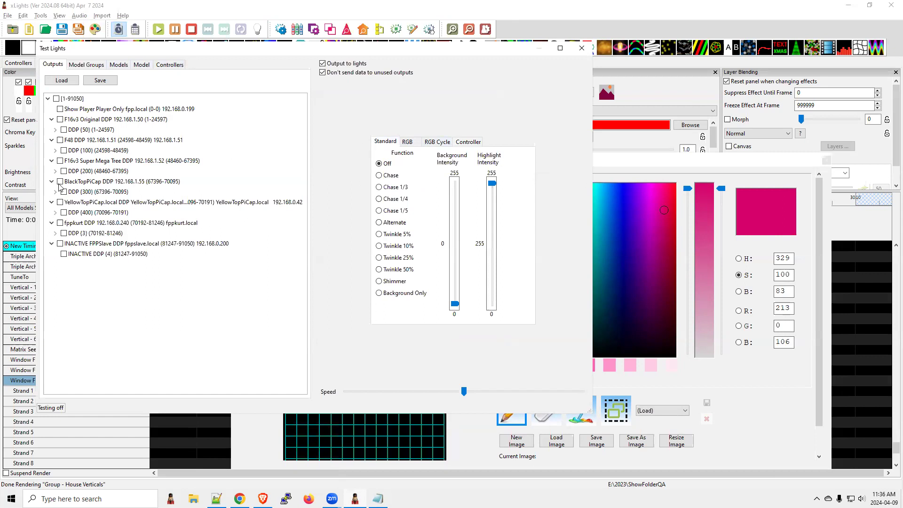
left_click(168, 66)
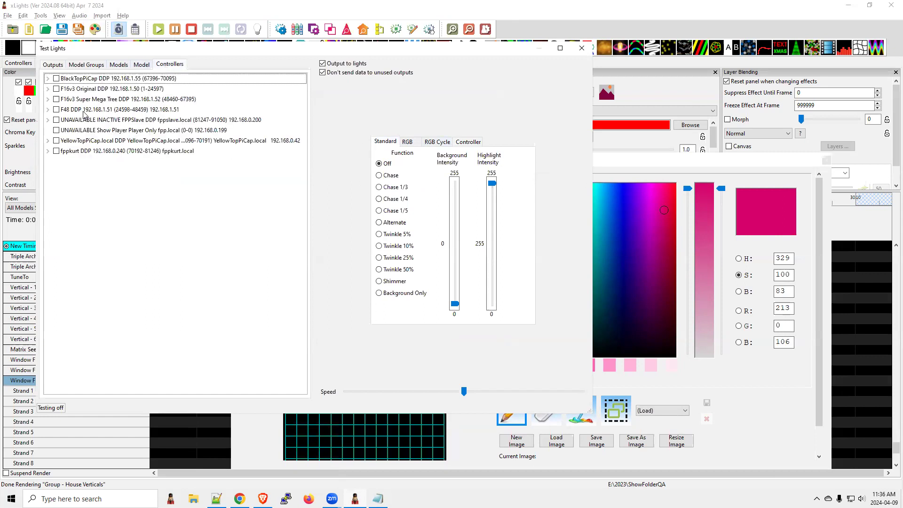
left_click(48, 109)
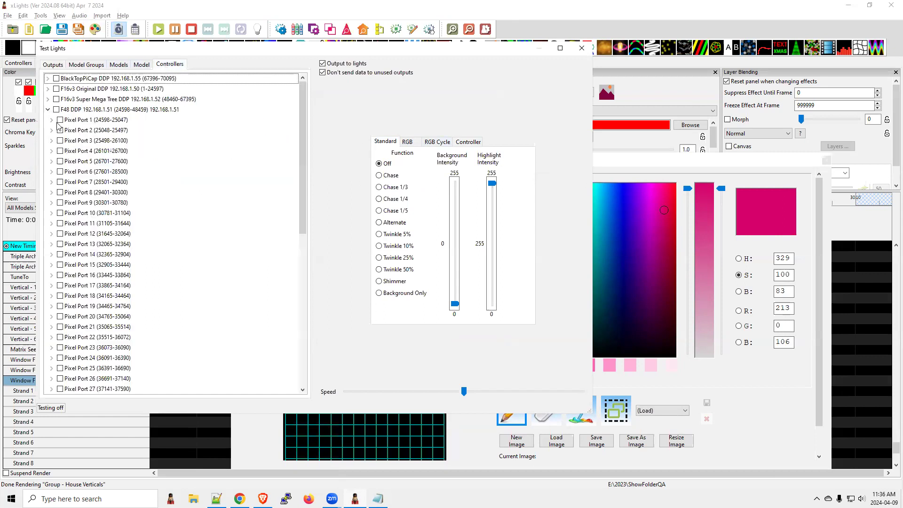
Step: Tick Pixel Ports 3, 4 and 5 of the F48 controller individually for testing
left_click(103, 143)
left_click(60, 140)
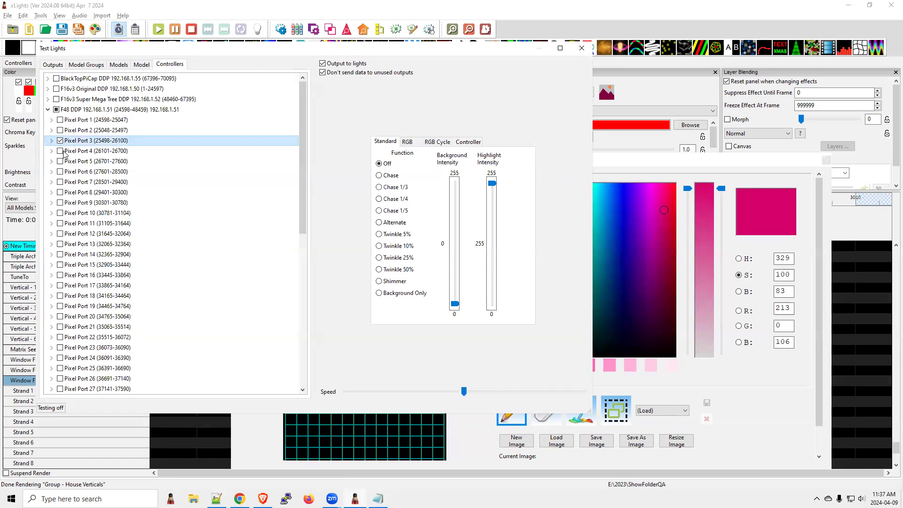
left_click(63, 153)
left_click(61, 161)
left_click(61, 151)
Step: Highlight Pixel Ports 9 through 19 and tick them together with Select Highlighted
left_click(109, 204)
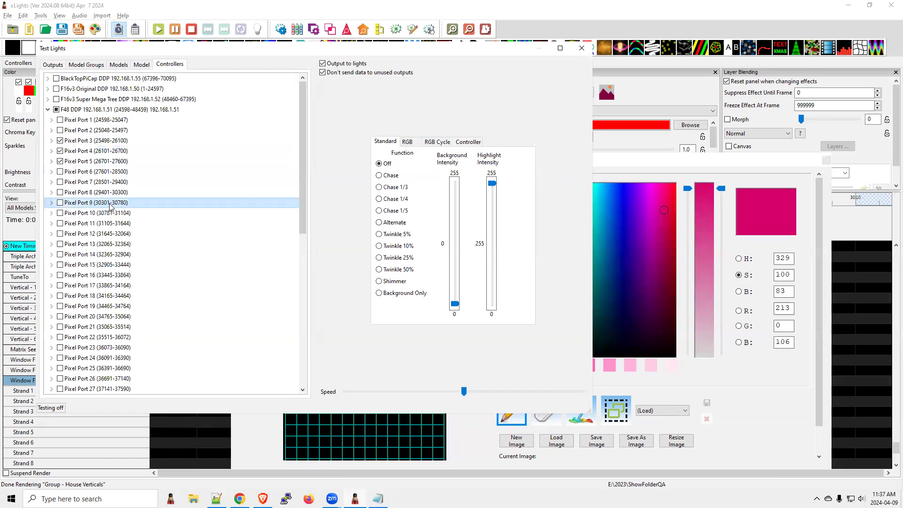
left_click(101, 309, "shift")
right_click(97, 257)
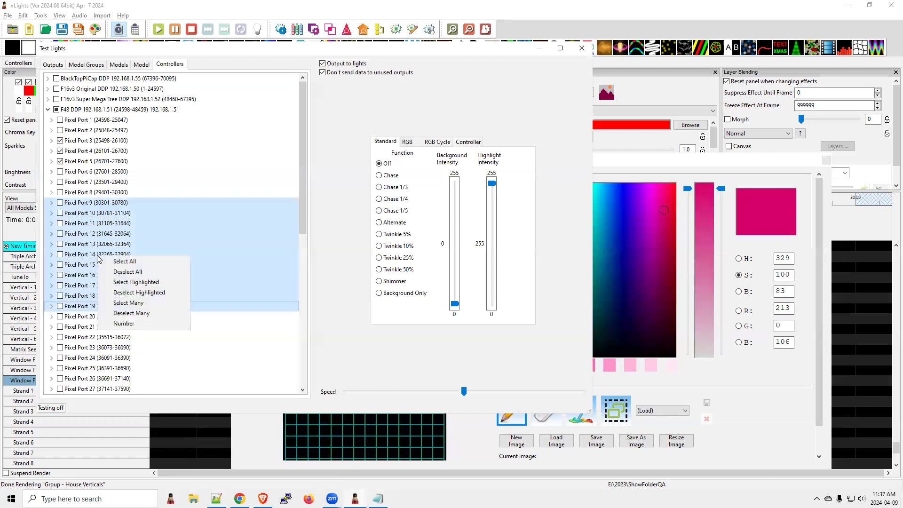
left_click(133, 282)
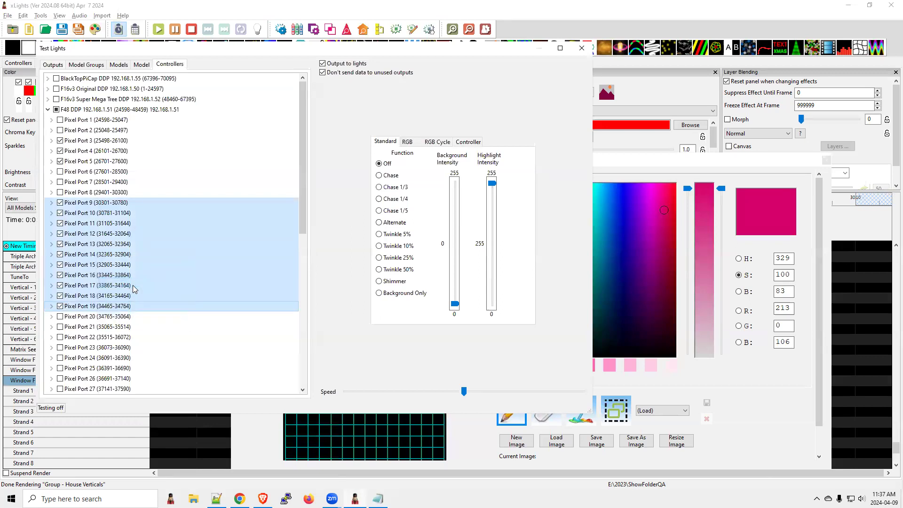
Step: Switch to README.txt and highlight in turn the c++20 update, the SingleStrand/SingleLine mapping and the "Group all strands" rename entries
key("alt+Tab")
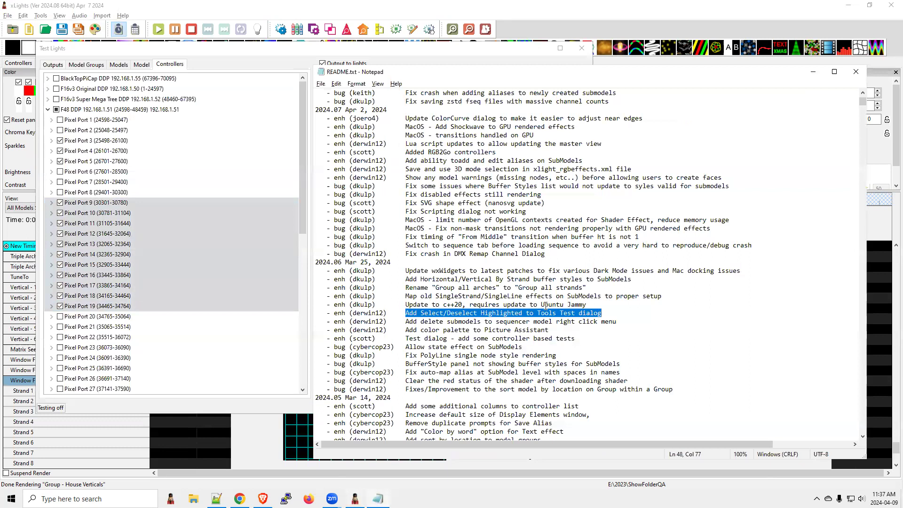
left_click_drag(595, 306, 399, 306)
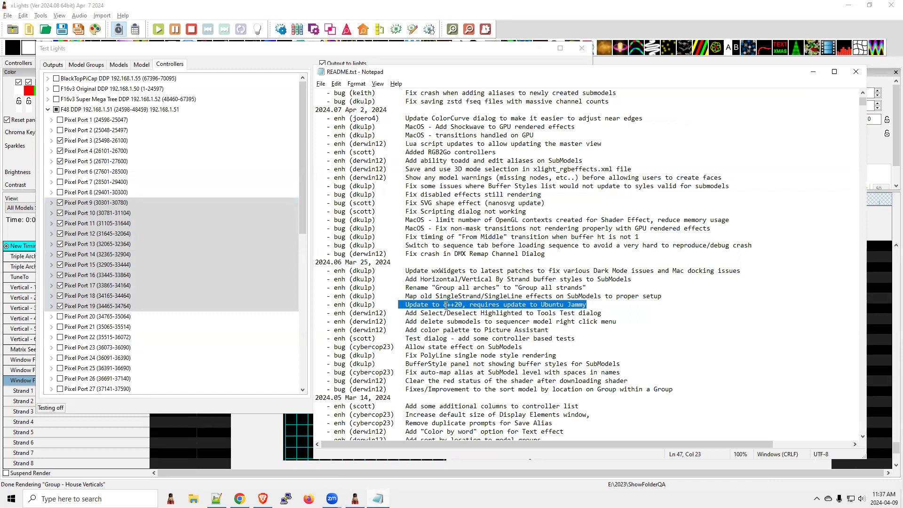
left_click_drag(666, 297, 407, 298)
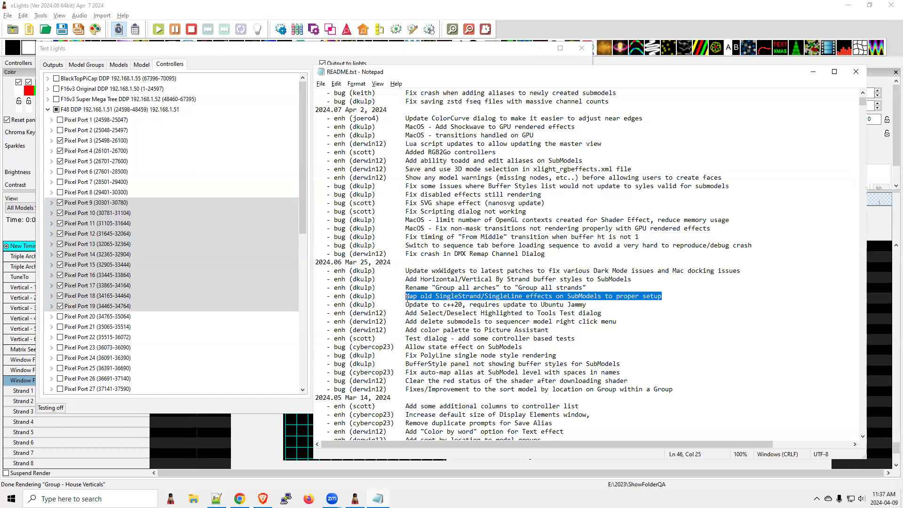
left_click_drag(590, 288, 401, 290)
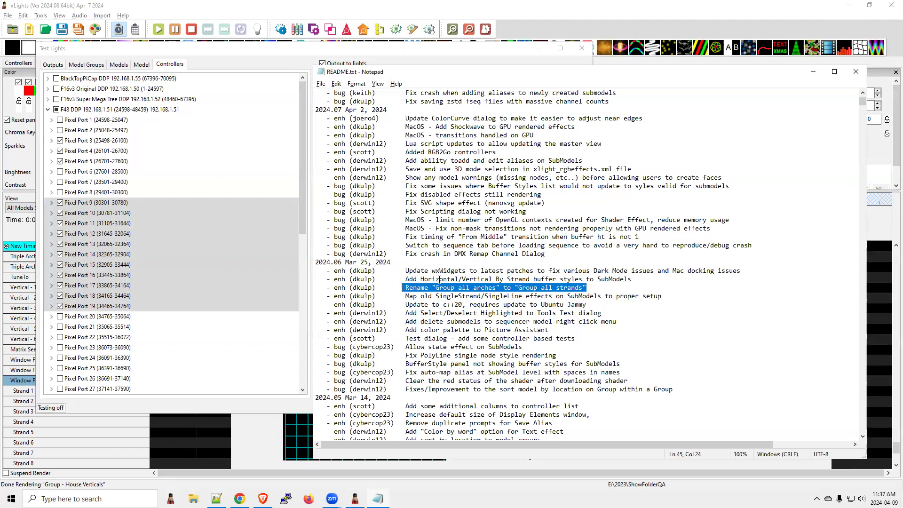
Step: Close the Test Lights and Effect Assist windows in xLights and place a Single Strand effect on the TuneTo row from about 7.15 to 8.15 s
left_click(275, 20)
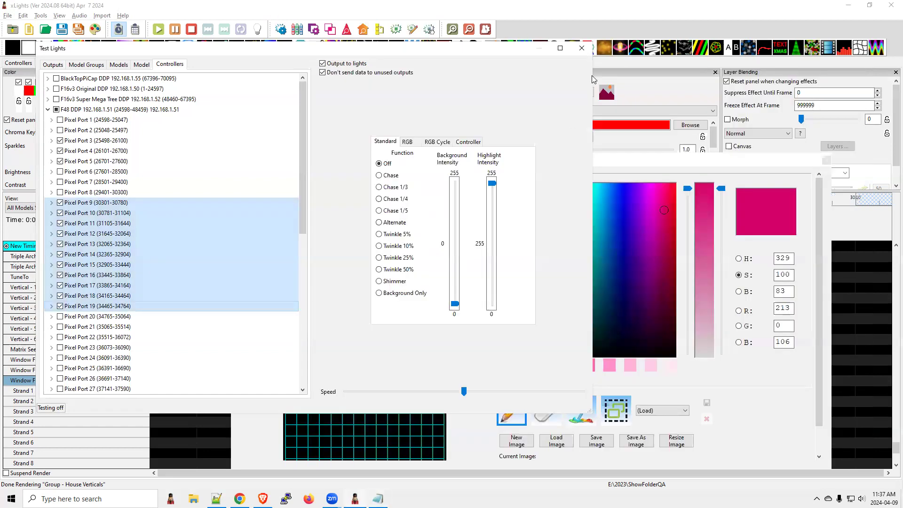
left_click(582, 48)
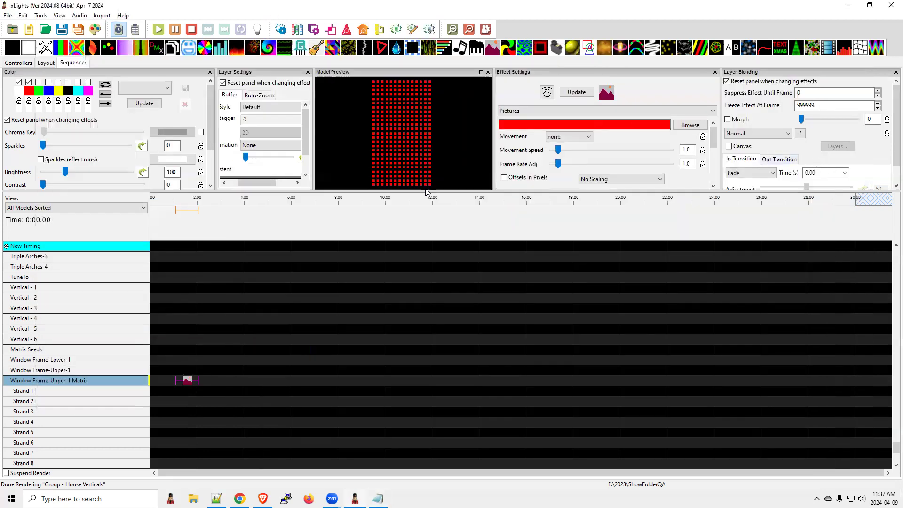
left_click_drag(427, 191, 444, 320)
left_click_drag(636, 47, 329, 406)
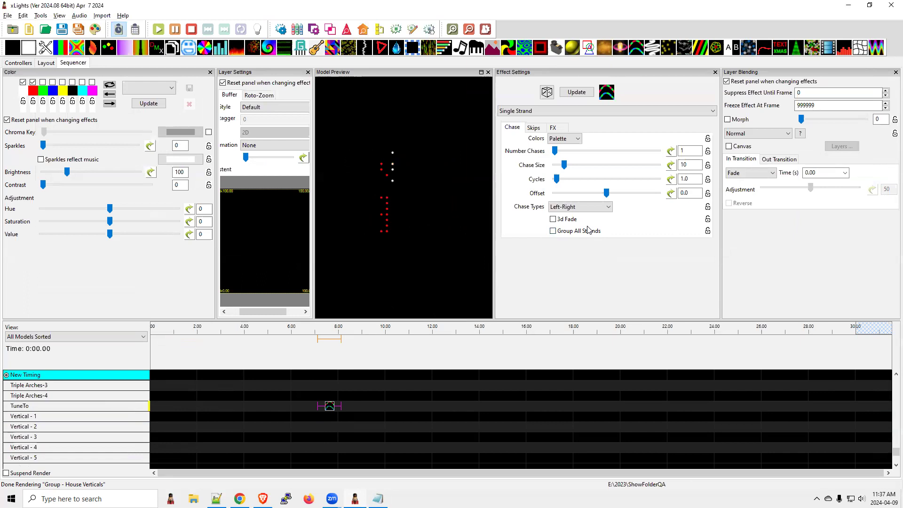
Step: Expand the Vertical - 1 model in the sequencer to show its strand
left_click(76, 420)
double_click(75, 419)
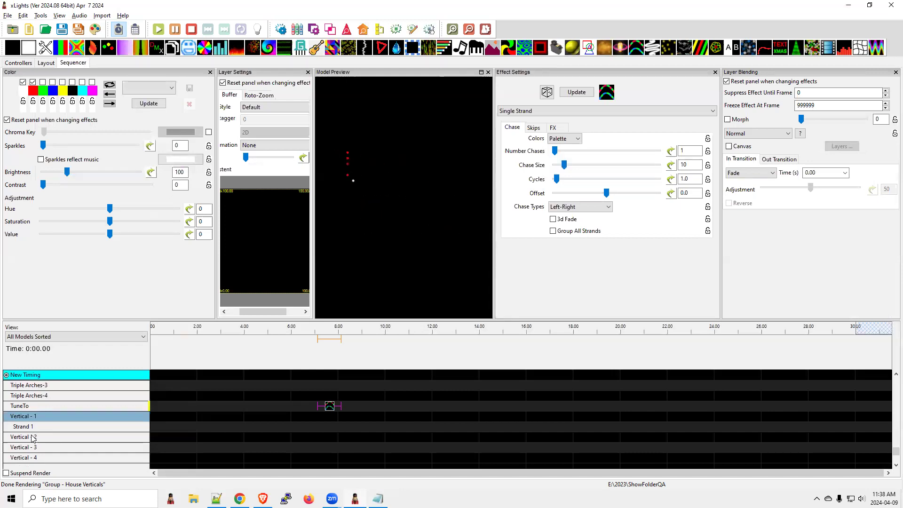
Step: Highlight "Add Horizontal/Vertical By Strand buffer styles to SubModels" in README.txt, and review the Single Strand effect's buffer style options in xLights
key("alt+Tab")
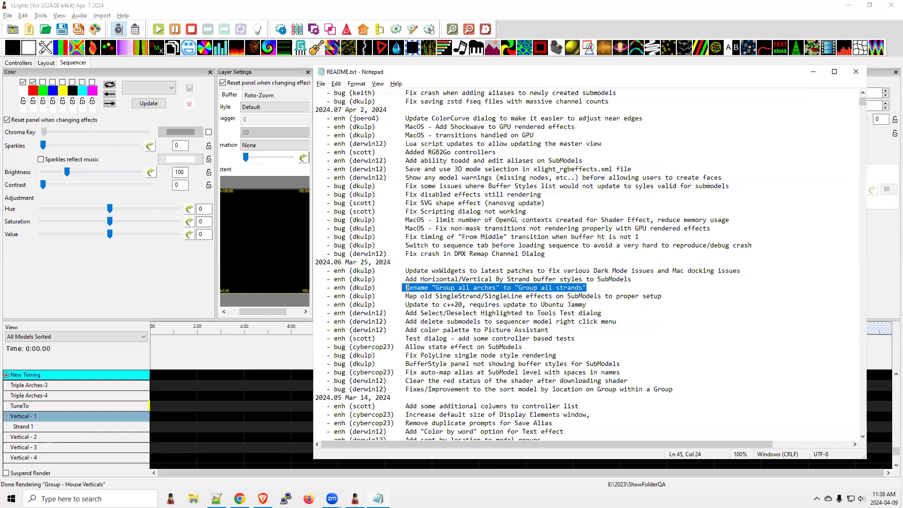
left_click_drag(406, 279, 630, 279)
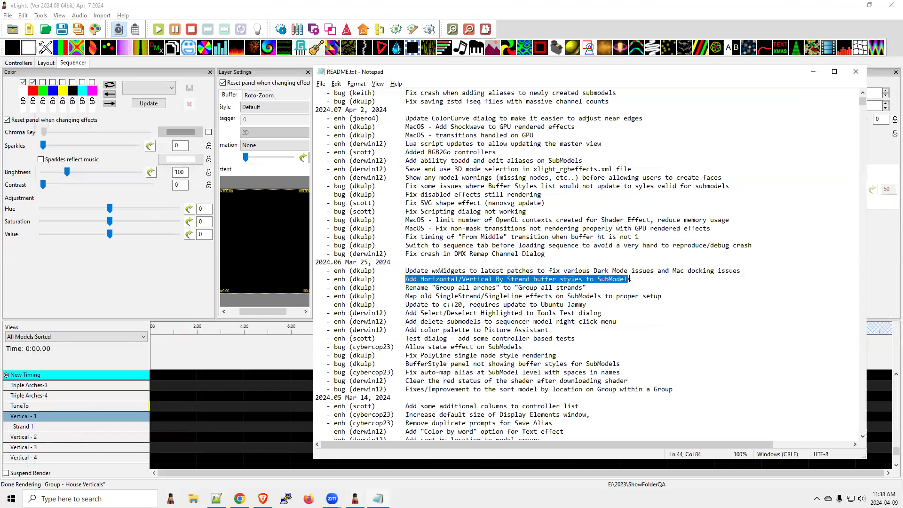
key("alt+Tab")
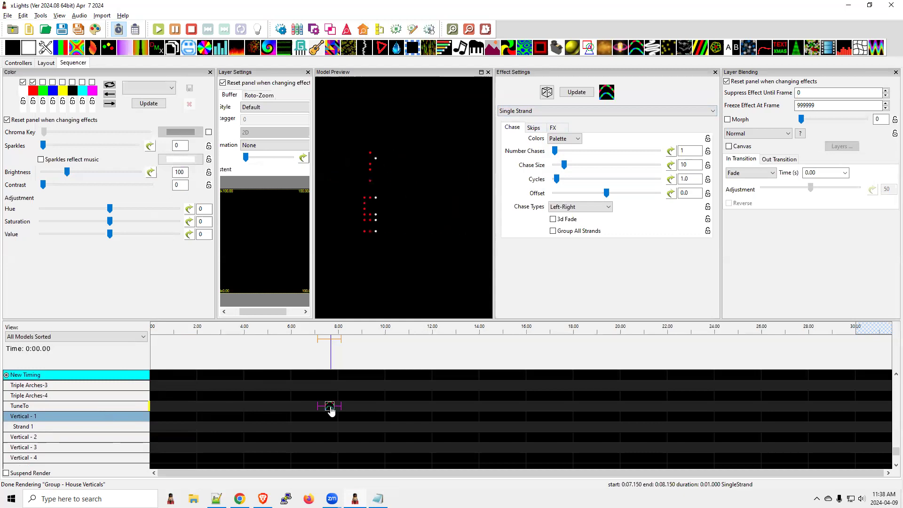
left_click(256, 108)
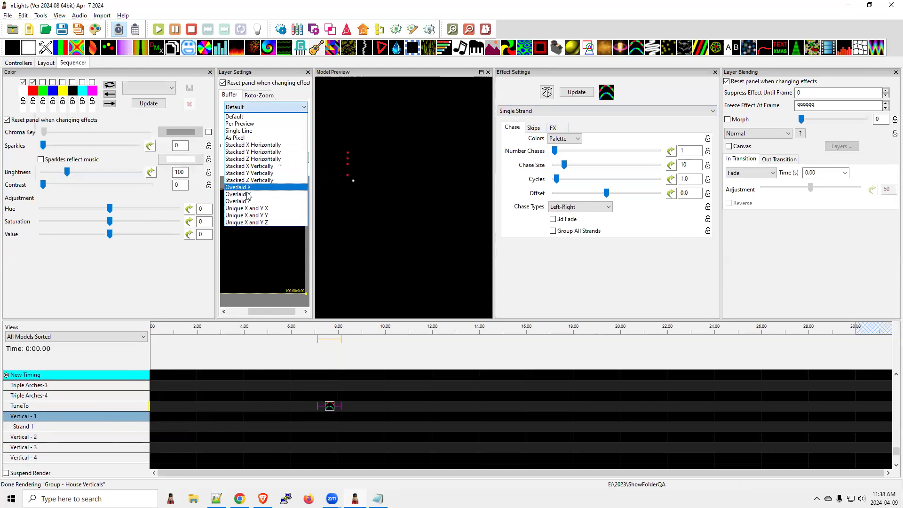
Step: Switch to README.txt and highlight "Update wxWidgets to latest patches to fix various Dark Mode issues and Mac docking issues"
key("alt+Tab")
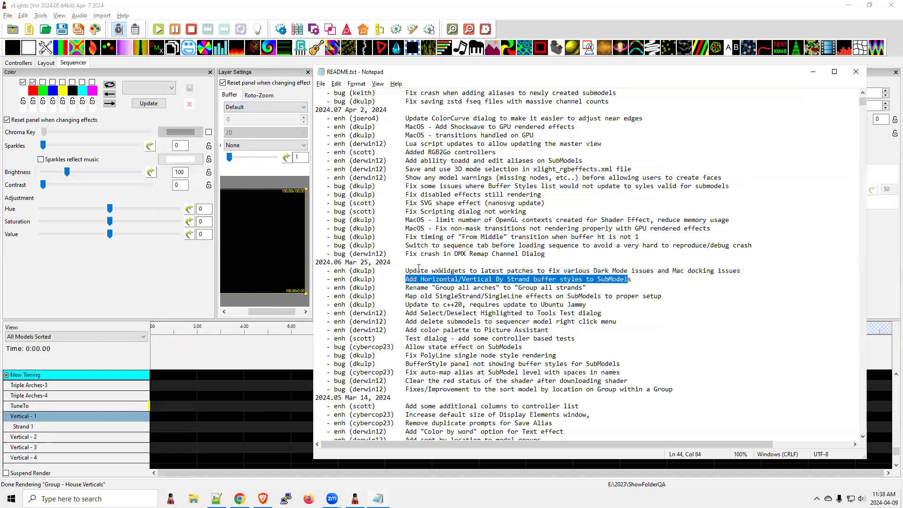
left_click_drag(406, 271, 475, 271)
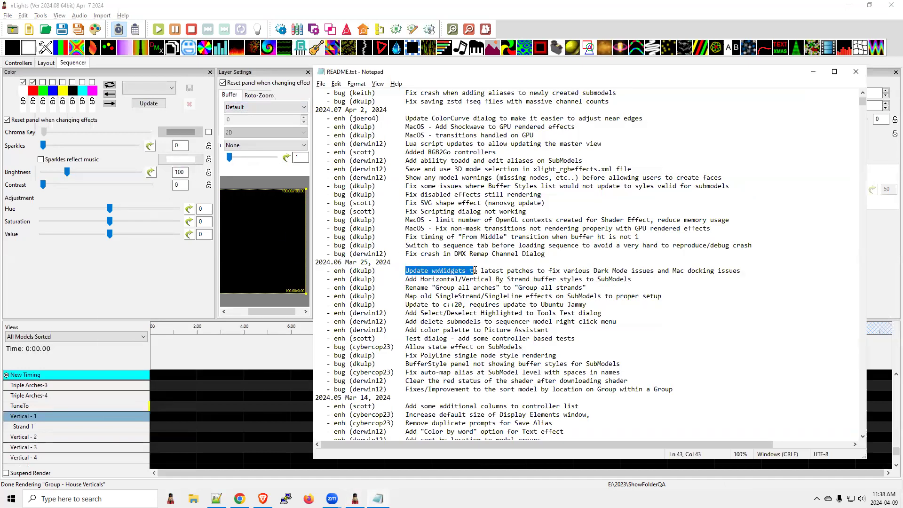
left_click_drag(756, 268, 406, 270)
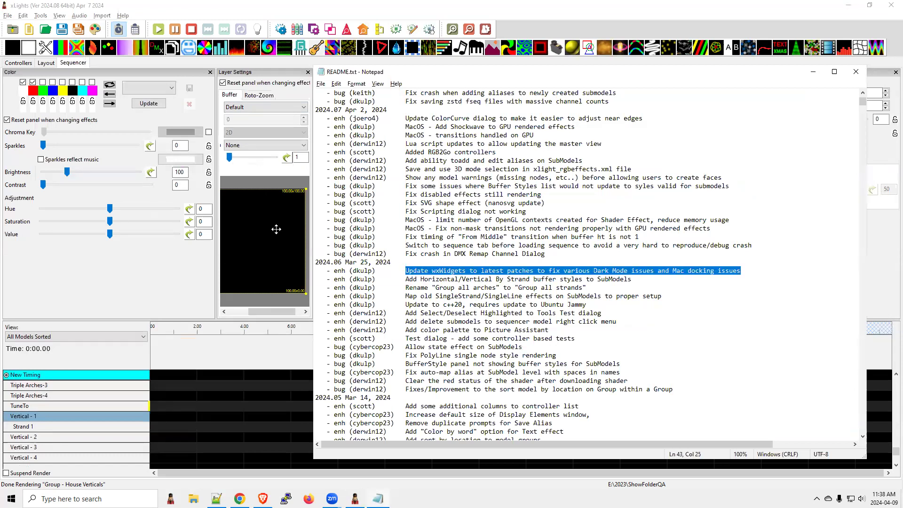
Step: Switch to xLights and examine the controller list, selecting BlackTopPiCap and the inactive FPPSlave controller
left_click(291, 15)
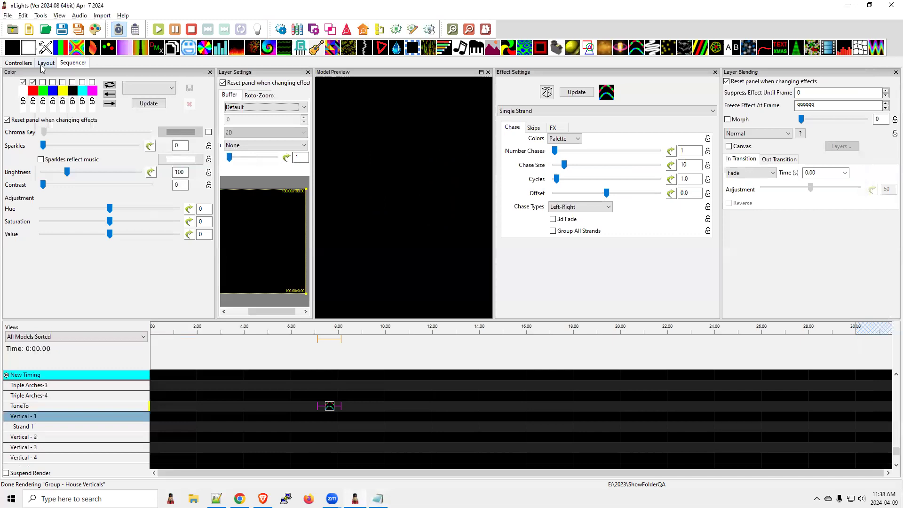
left_click(26, 66)
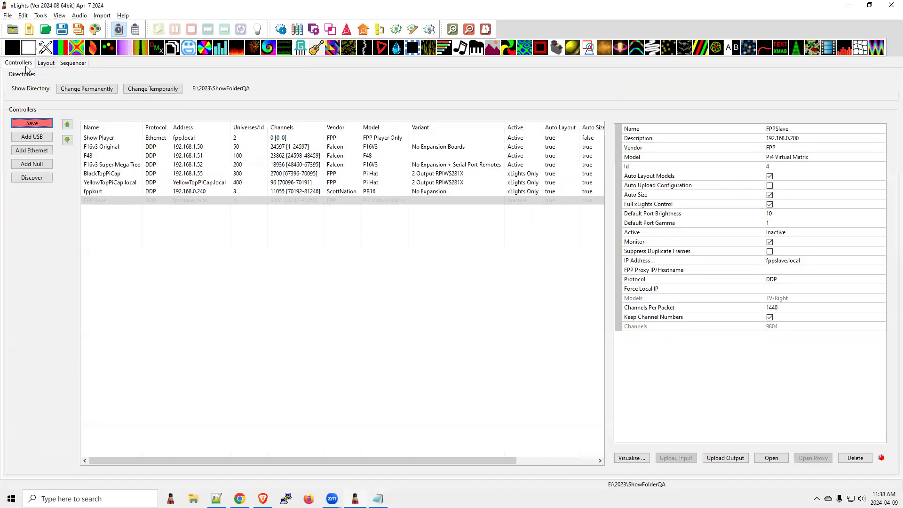
left_click(110, 176)
left_click(101, 202)
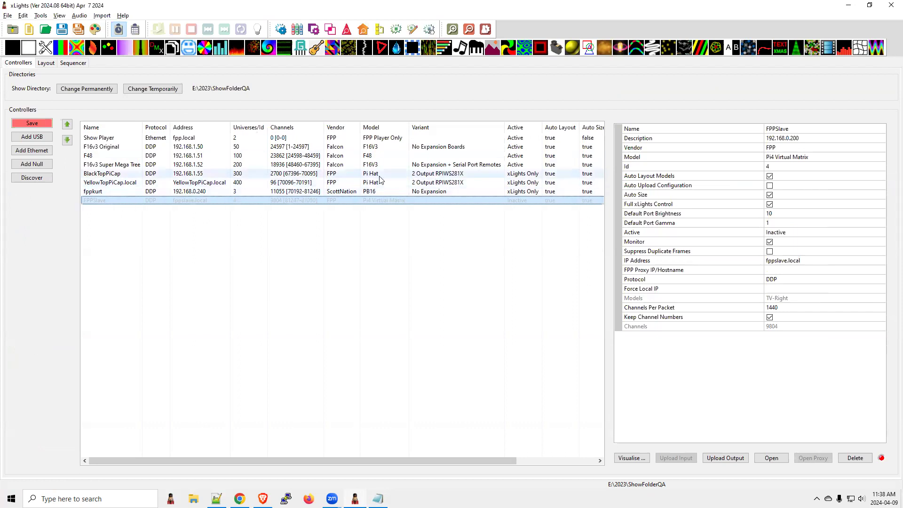
Step: Switch to README.txt and highlight the 2024.07 entry "Fix crash in DMX Remap Channel Dialog"
key("alt+Tab")
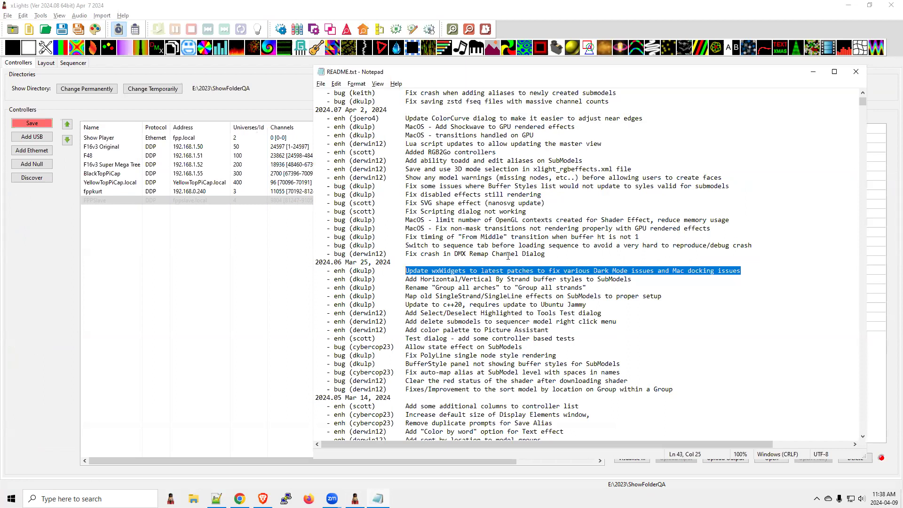
left_click_drag(545, 254, 334, 253)
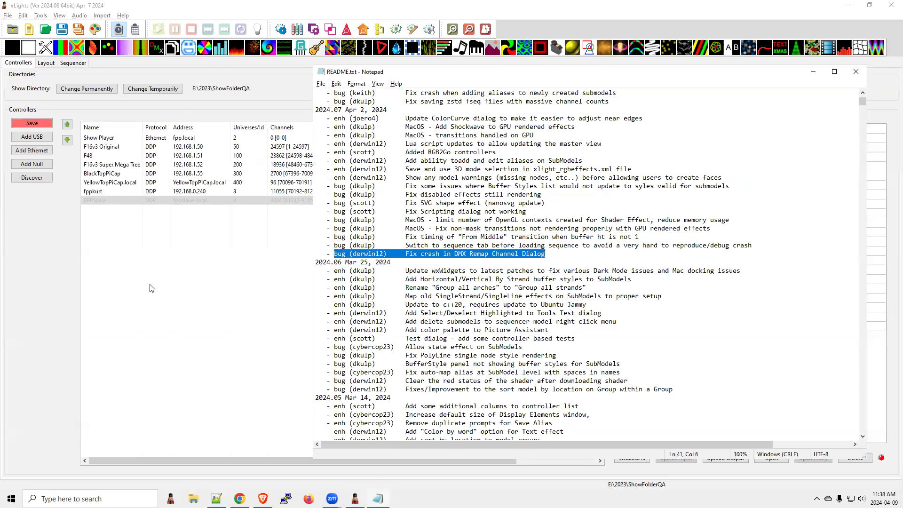
Step: Return to the xLights sequencer and enlarge the effects grid to show more model rows
left_click(147, 285)
key("alt+Tab")
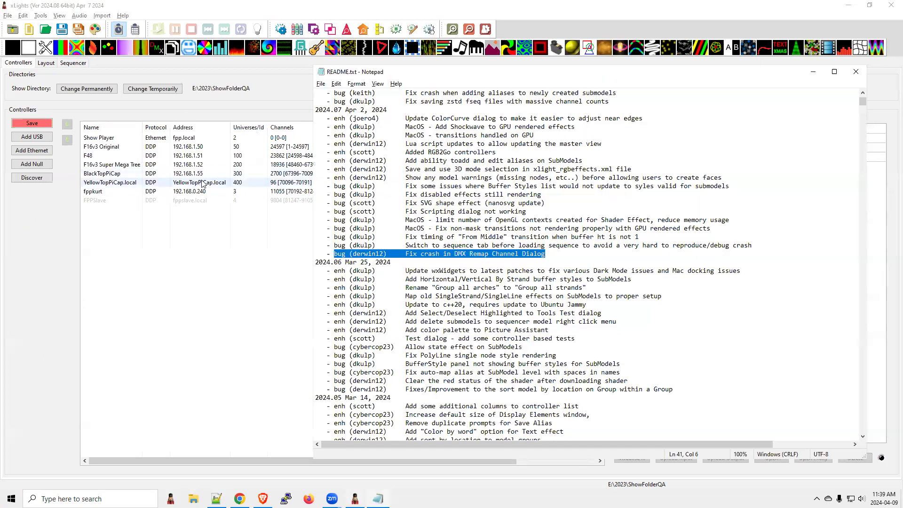
key("alt+Tab")
key("alt+Tab")
key("alt+shift+Tab")
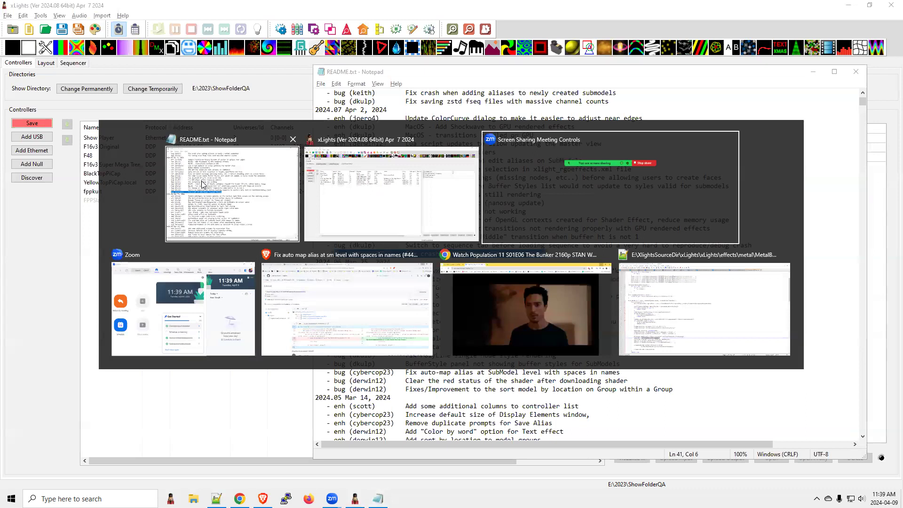
key("alt+shift+Tab")
left_click(75, 64)
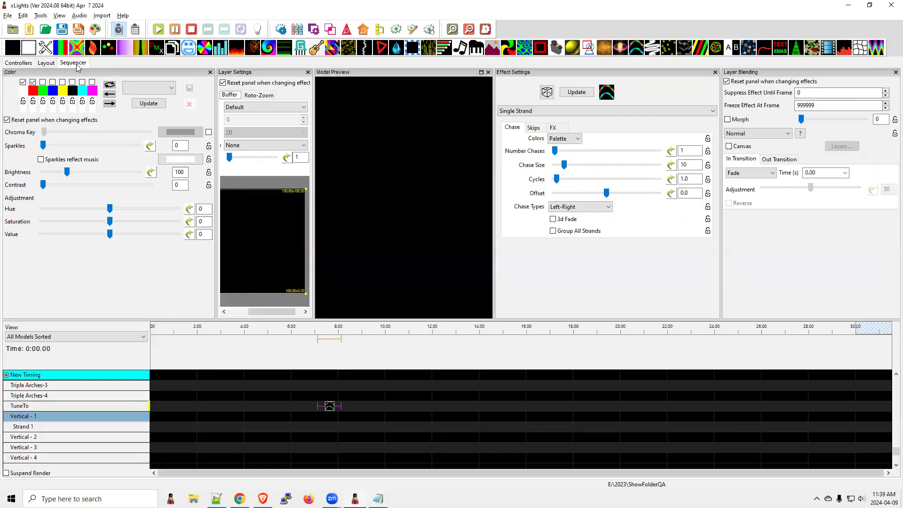
left_click_drag(403, 320, 402, 208)
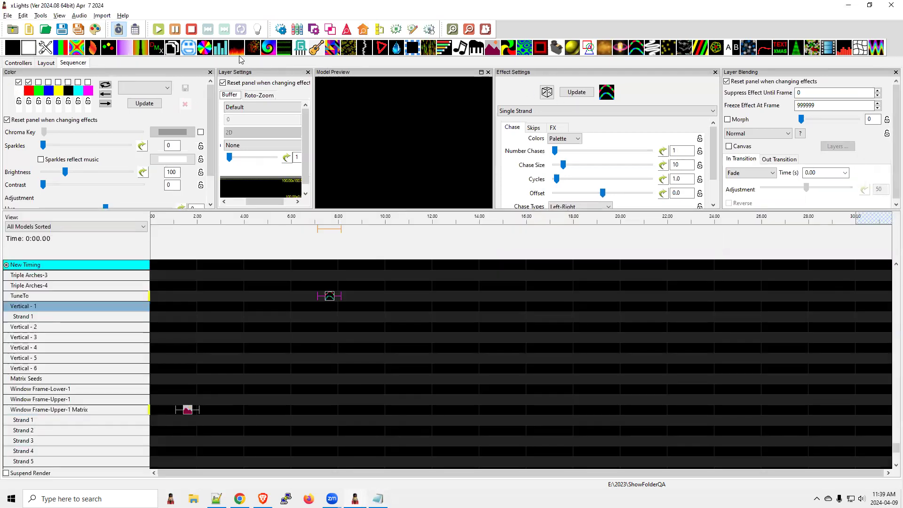
Step: Place a DMX effect on the TuneTo row at about 10 seconds and enlarge the settings area to show its nodes
left_click_drag(154, 49, 389, 297)
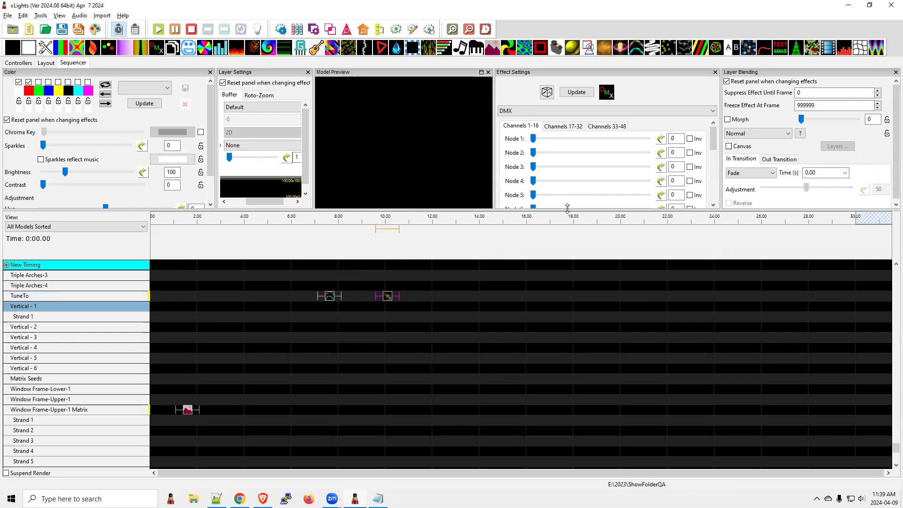
left_click_drag(581, 314, 581, 316)
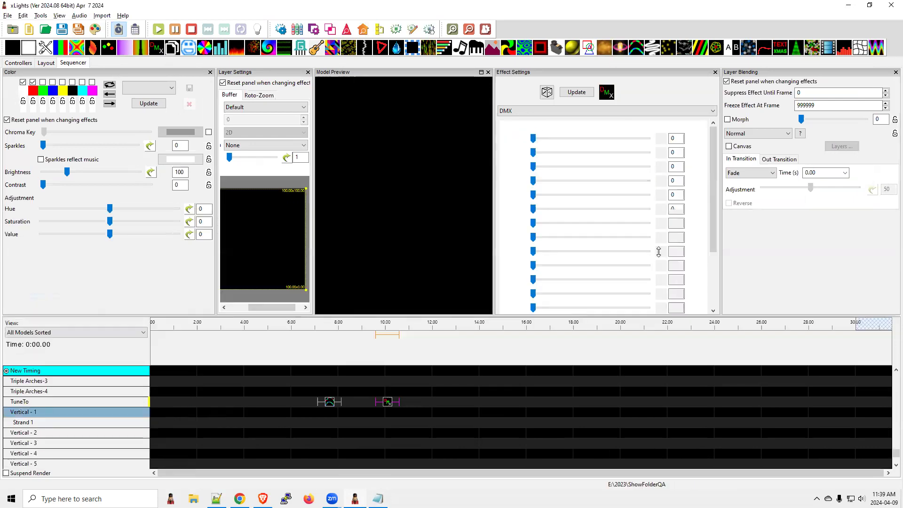
scroll(715, 171, "down", 3)
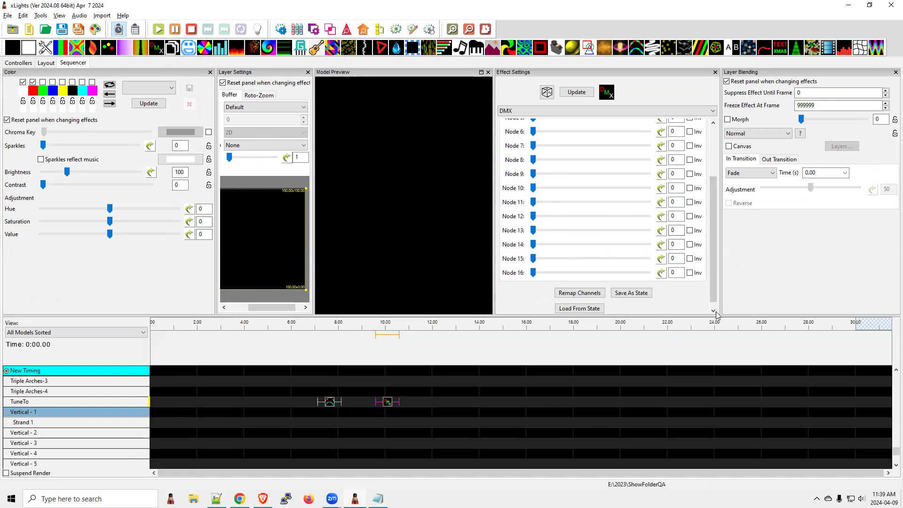
Step: Undock the Effect Settings as a floating window and show the DMX channels 17-32 and 33-48
left_click_drag(636, 73, 586, 98)
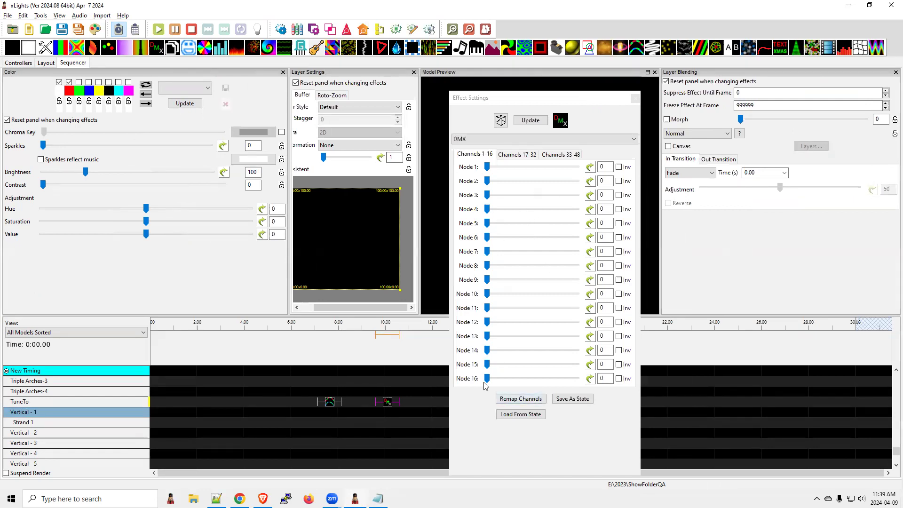
left_click(518, 155)
left_click(551, 156)
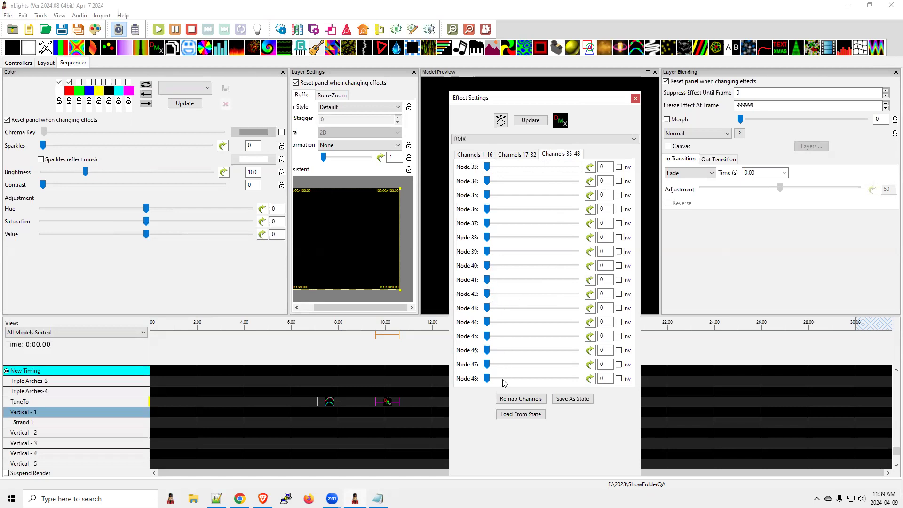
Step: Switch to README.txt and highlight the 2024.07 fixes for sequence tab switching before loading and "From Middle" transition timing
key("alt+Tab")
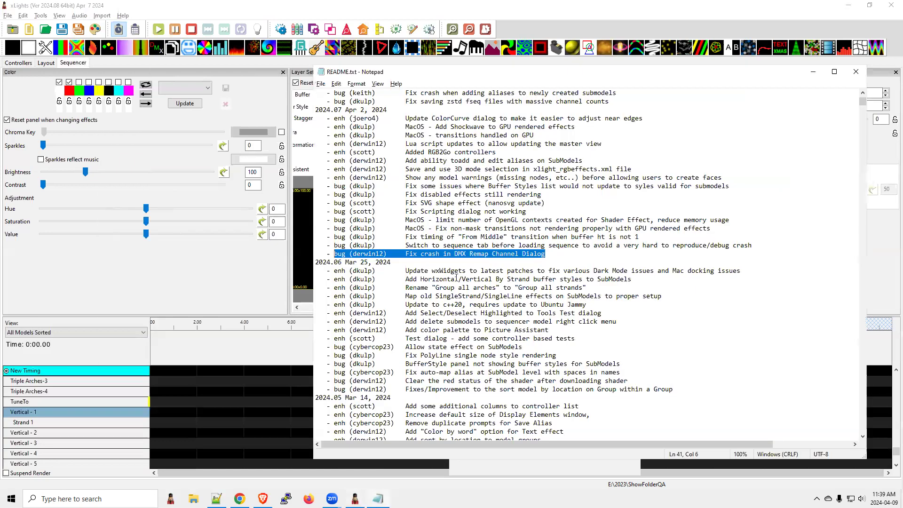
left_click(532, 246)
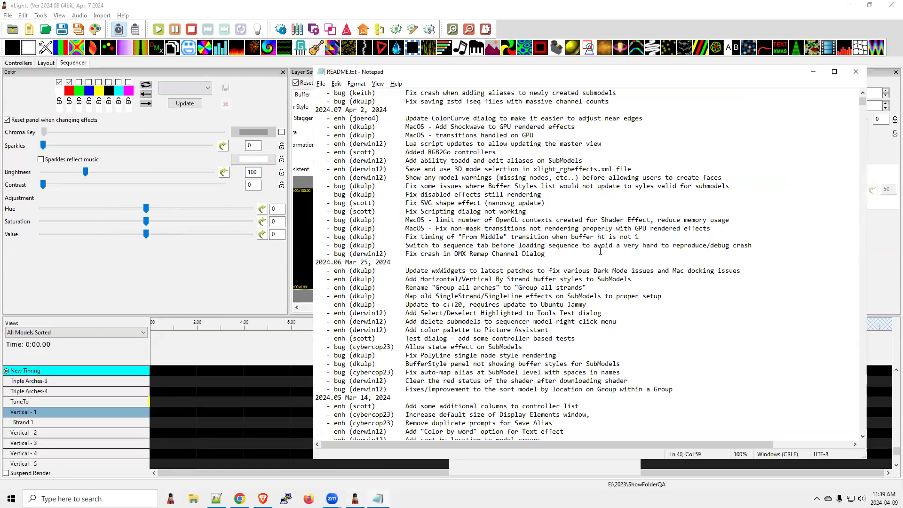
left_click_drag(759, 245, 330, 246)
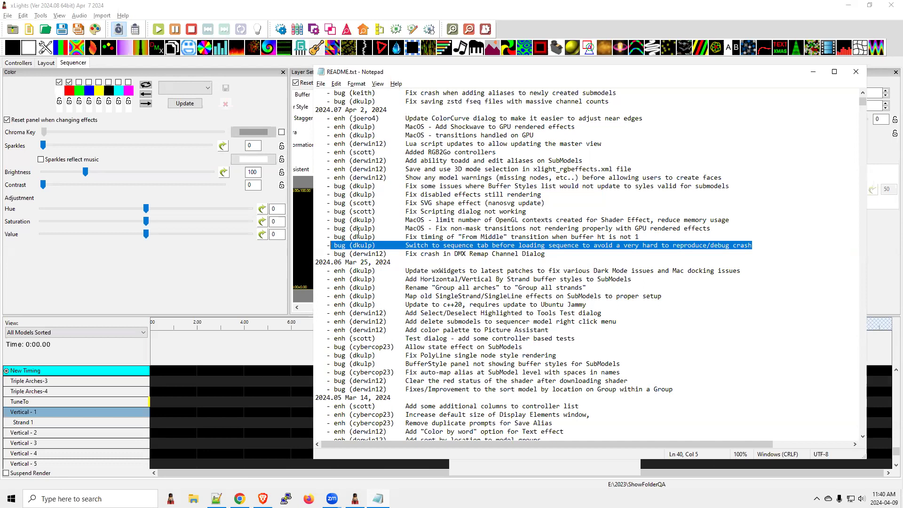
left_click(406, 245)
left_click_drag(753, 246, 380, 245)
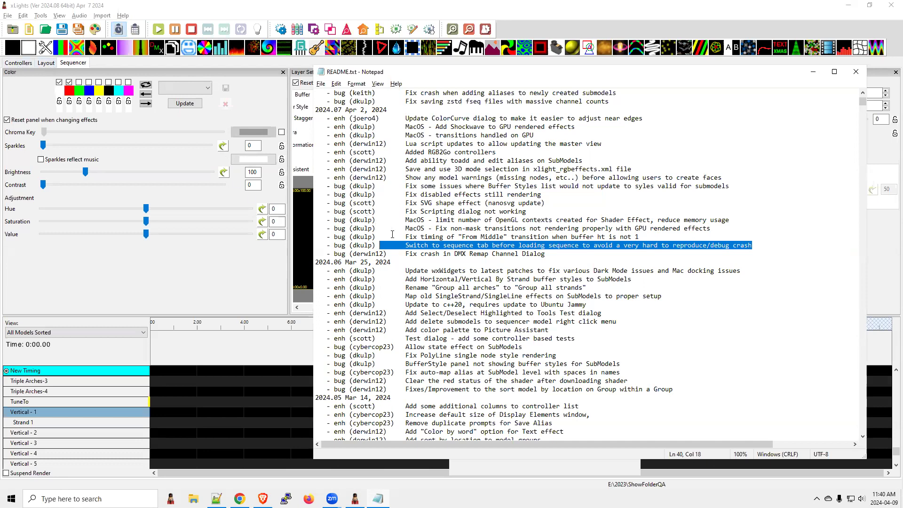
left_click_drag(403, 237, 652, 236)
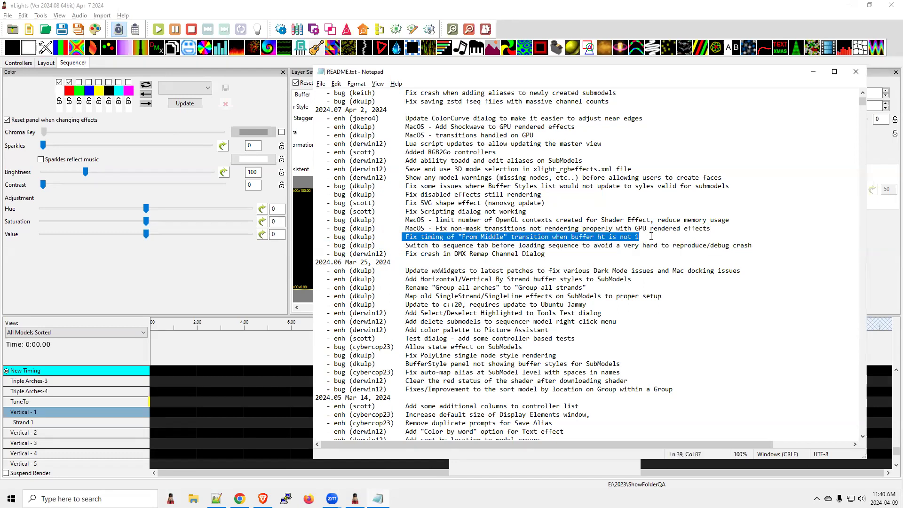
Step: Return to xLights, widen the layer settings and set the TuneTo Single Strand effect's In Transition to From Middle
left_click(255, 376)
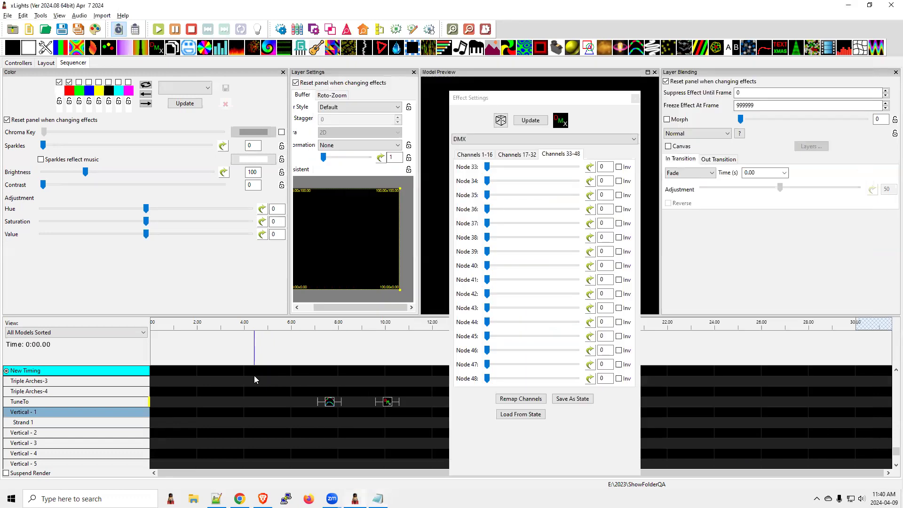
left_click(331, 403)
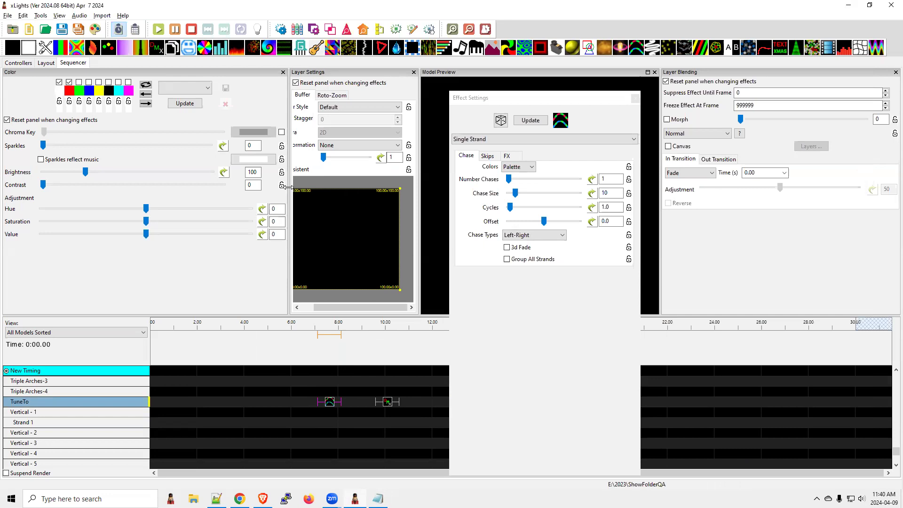
left_click_drag(289, 190, 189, 190)
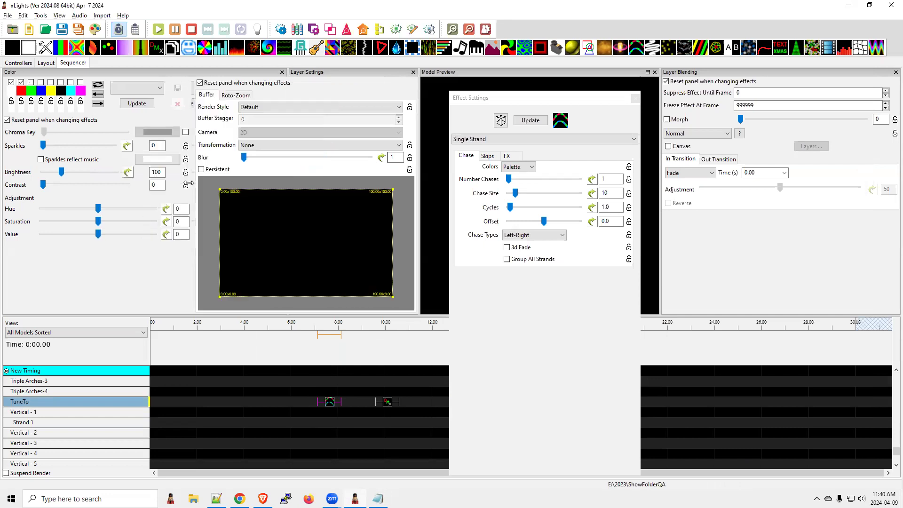
left_click(682, 174)
left_click(694, 204)
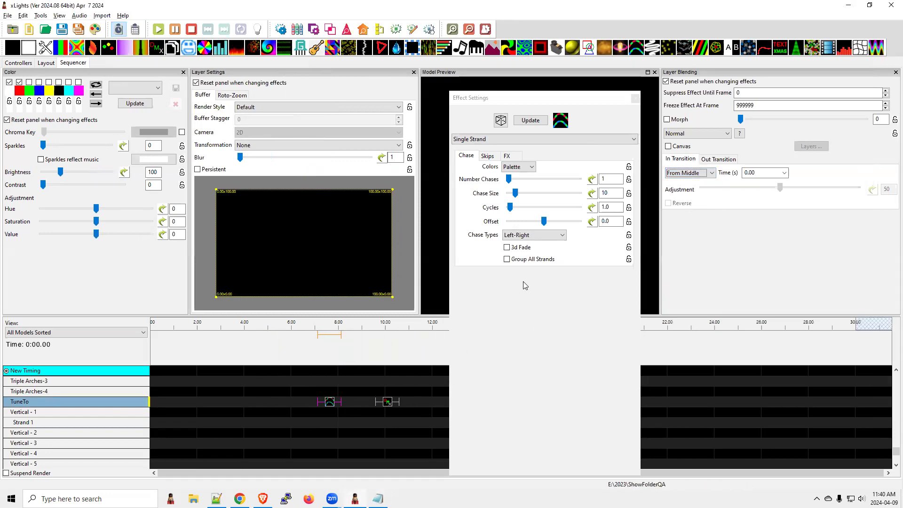
Step: Switch to README.txt and highlight the MacOS OpenGL and non-mask transition fixes and "Fix Scripting dialog not working"
key("alt+Tab")
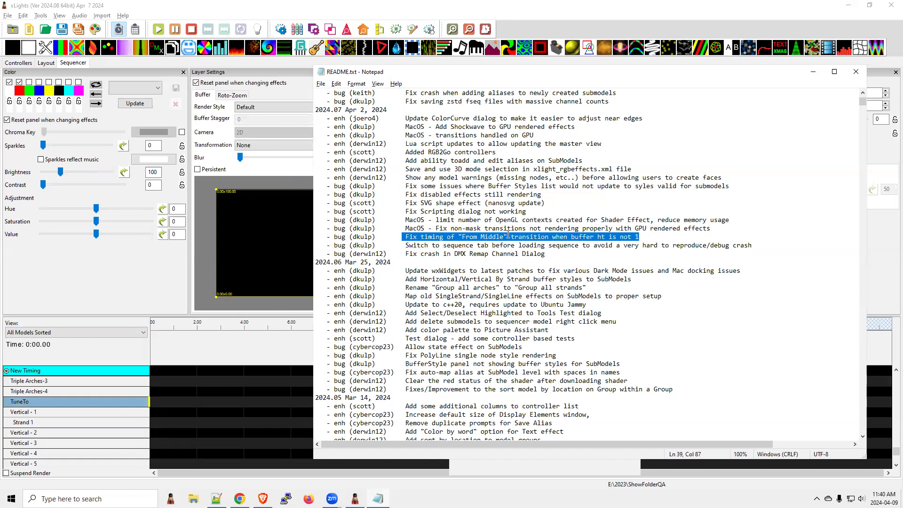
left_click_drag(718, 229, 339, 223)
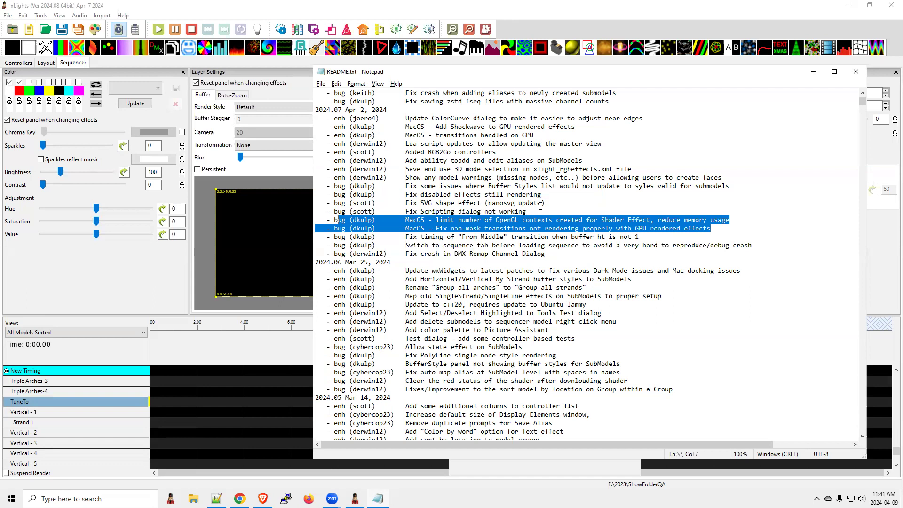
left_click_drag(527, 211, 405, 210)
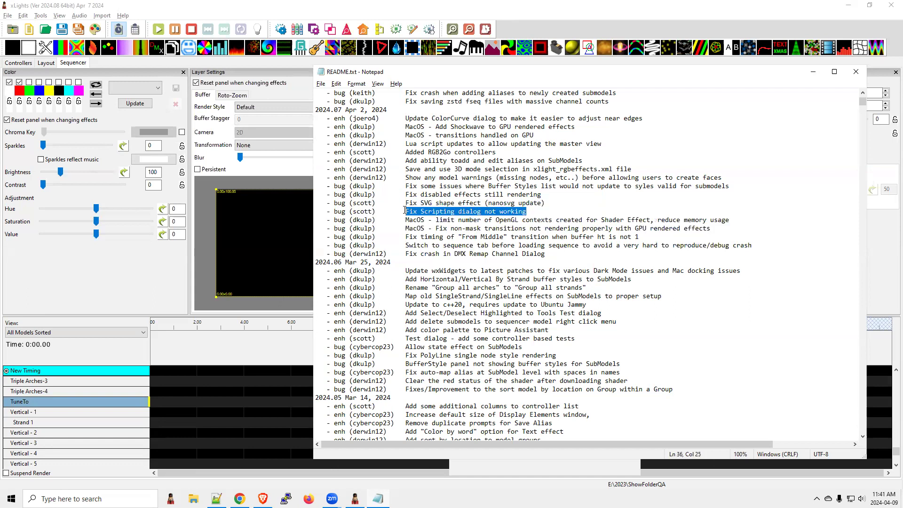
Step: Open the Run Scripts tool in xLights and return to README.txt
left_click(40, 16)
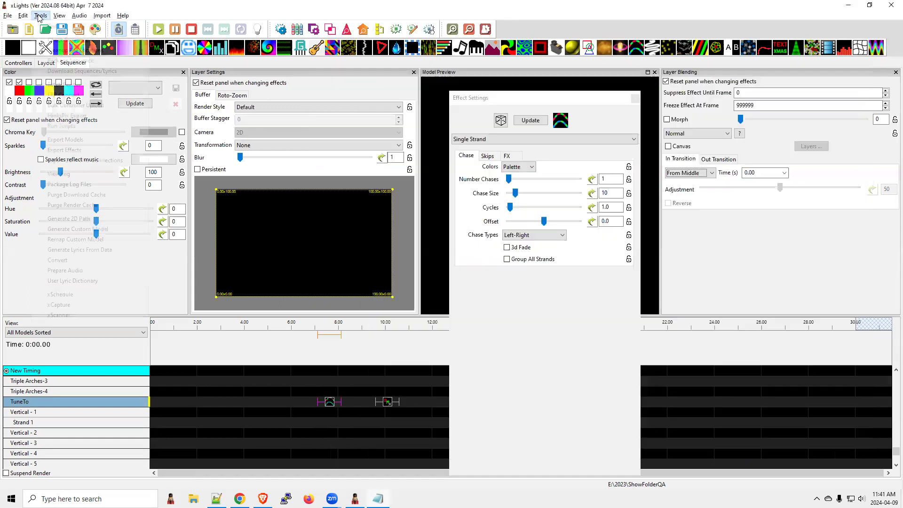
left_click(68, 126)
key("alt+Tab")
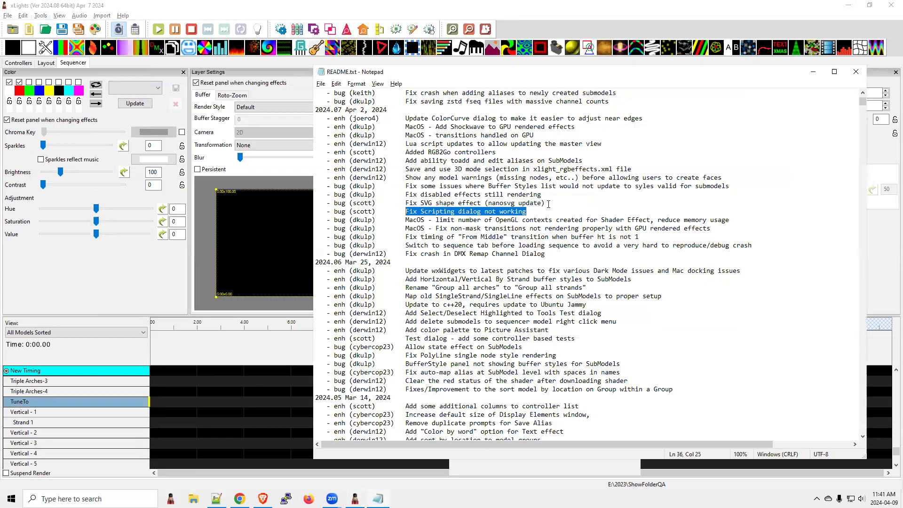
Step: Highlight "Fix SVG shape effect (nanosvg update)", the related "c++20" update and "Fix disabled effects still rendering"
left_click(548, 203)
left_click(391, 204, "shift")
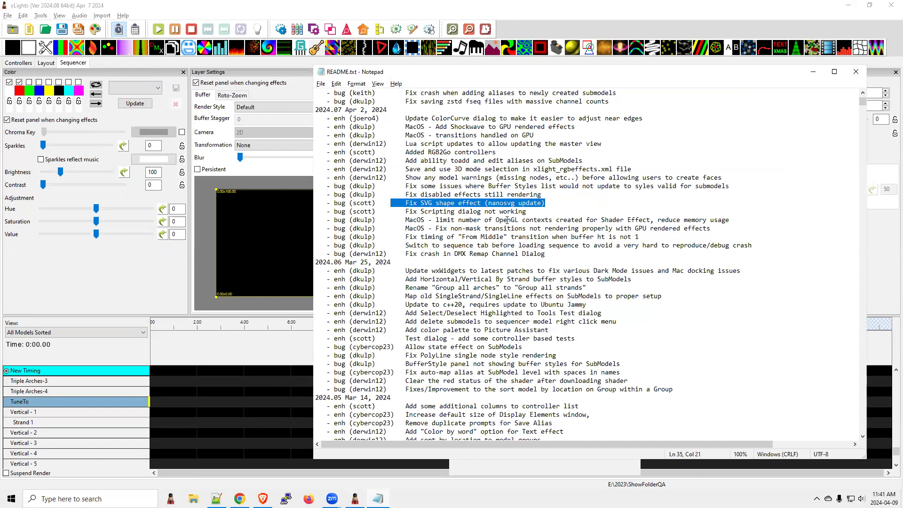
left_click_drag(440, 305, 467, 305)
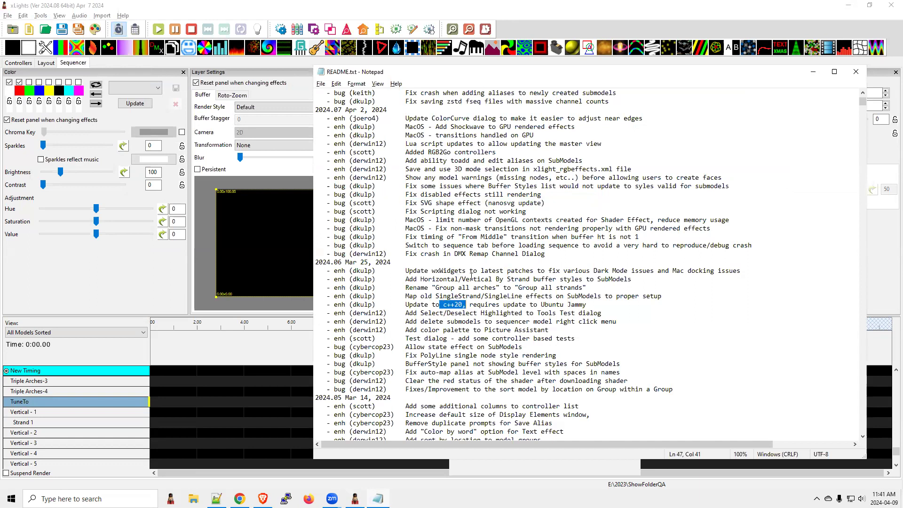
left_click_drag(547, 203, 407, 203)
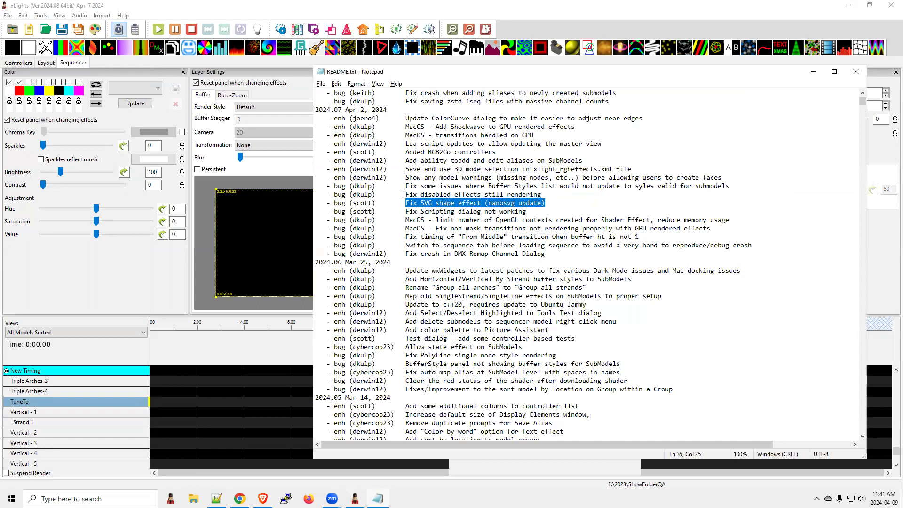
left_click_drag(405, 195, 575, 191)
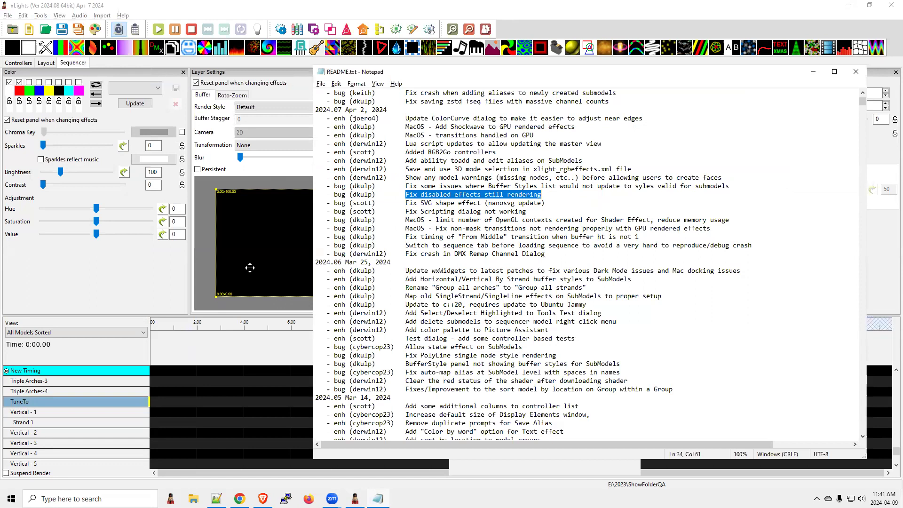
Step: Switch to xLights and show the Disable Render and Enable Render commands for the TuneTo Single Strand effect
left_click(362, 13)
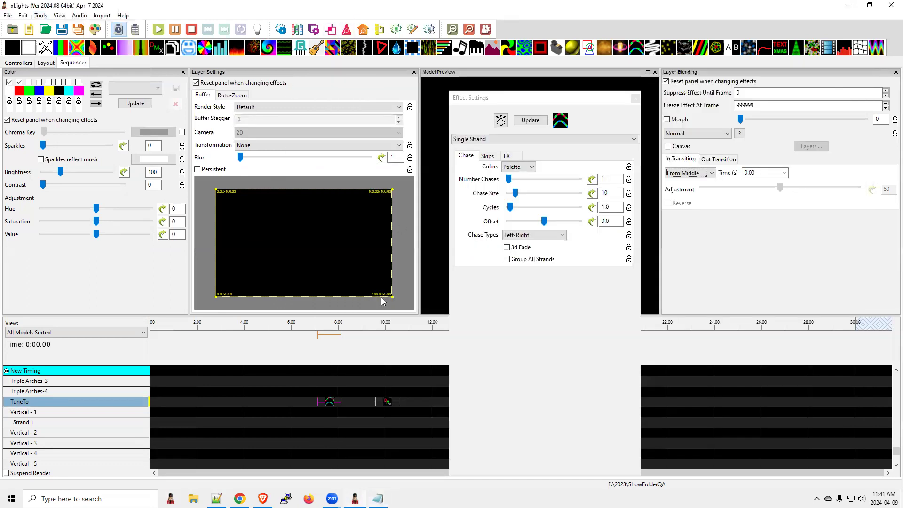
left_click(331, 403)
right_click(330, 403)
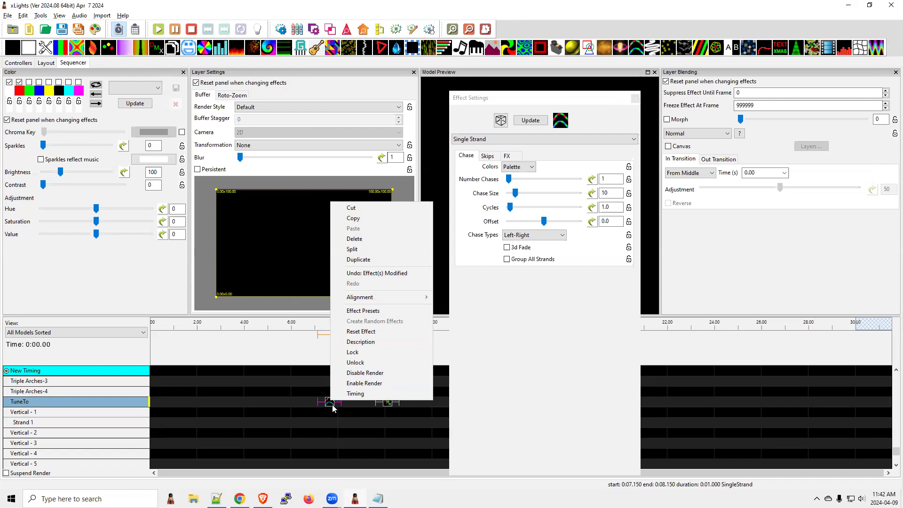
Step: Switch to README.txt and highlight the entries on submodel Buffer Styles list updates and model warnings before creating faces
key("alt+Tab")
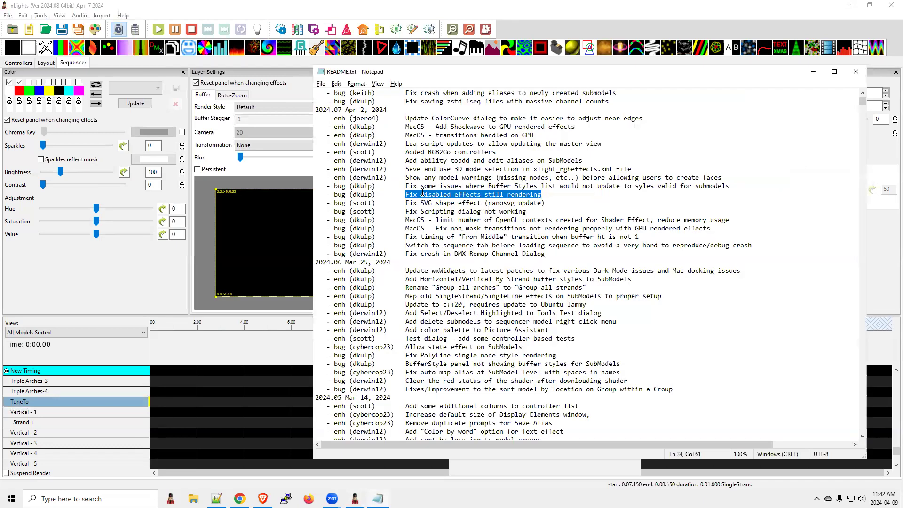
left_click_drag(738, 186, 409, 186)
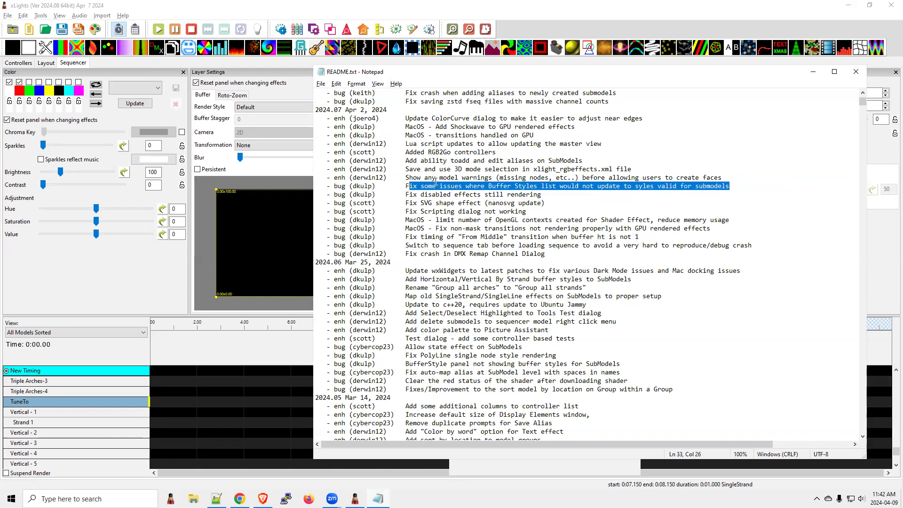
left_click_drag(727, 178, 335, 182)
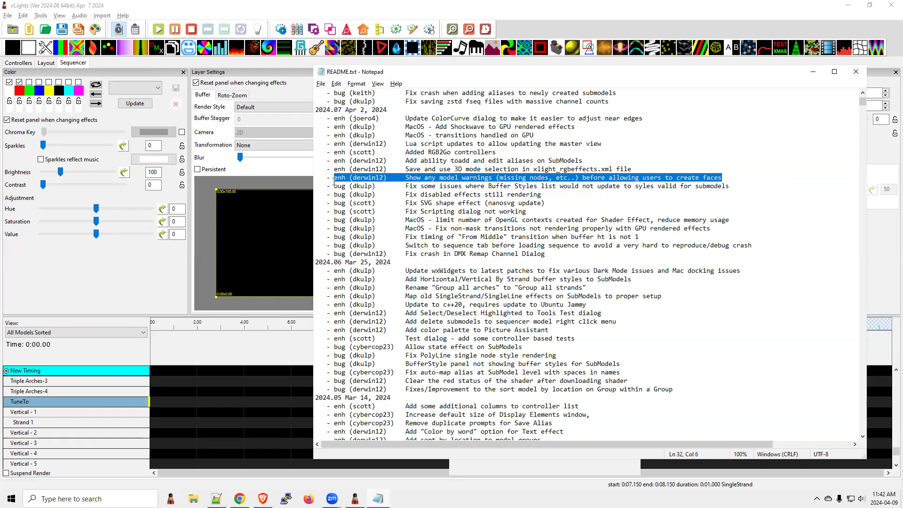
Step: Switch to xLights, bring up the house layout and select the Bulb Yellow model
left_click(340, 11)
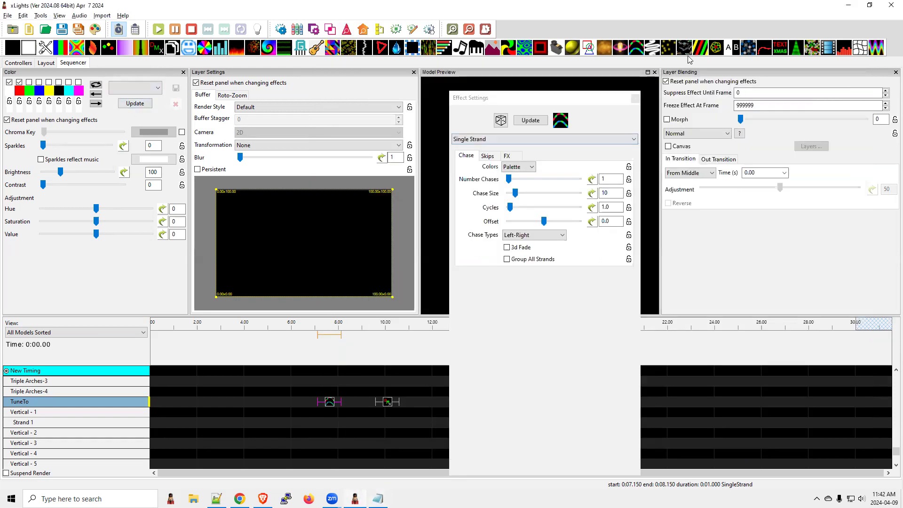
key("alt+Tab")
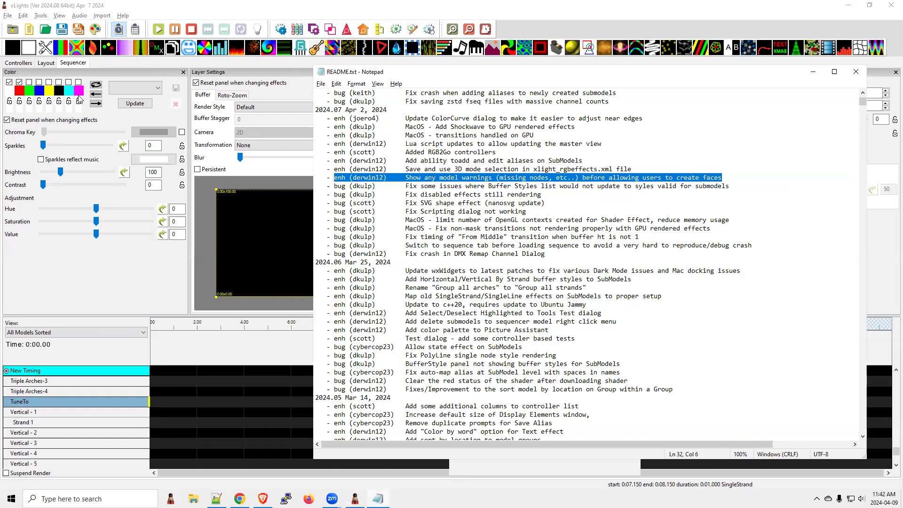
left_click(44, 63)
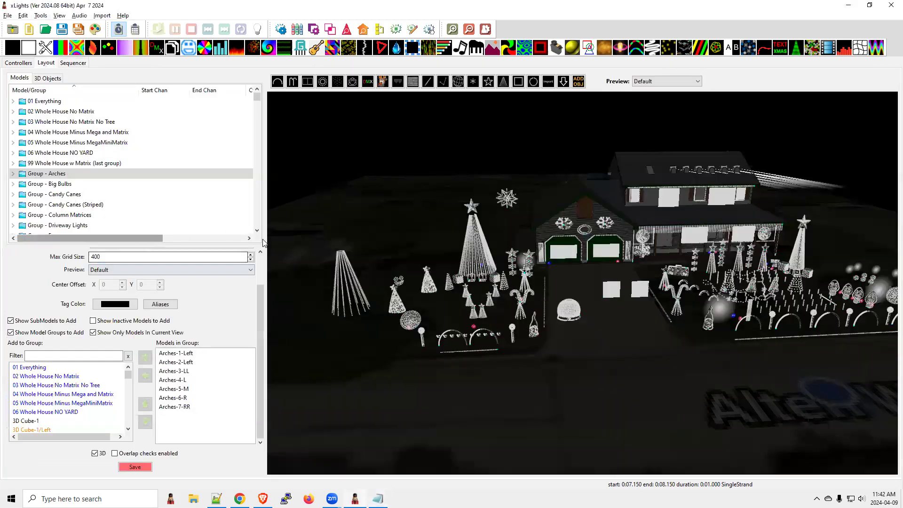
left_click(472, 248)
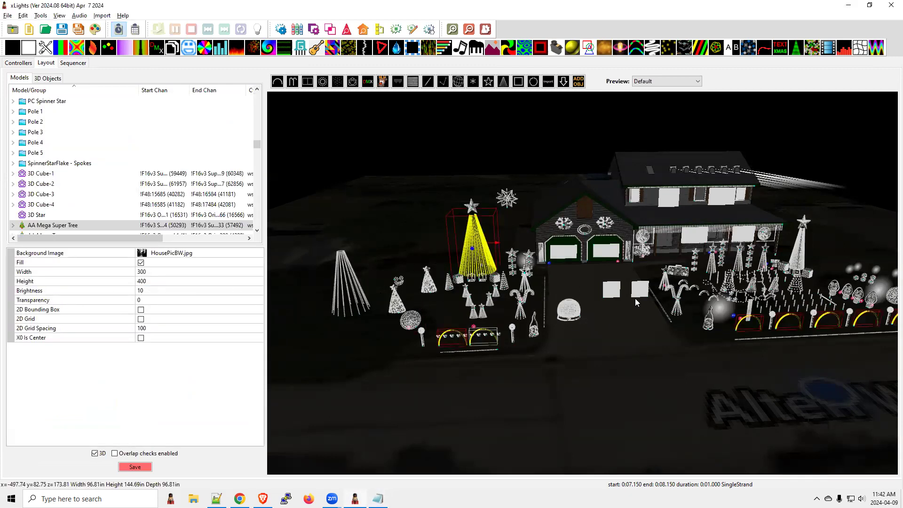
left_click(830, 266)
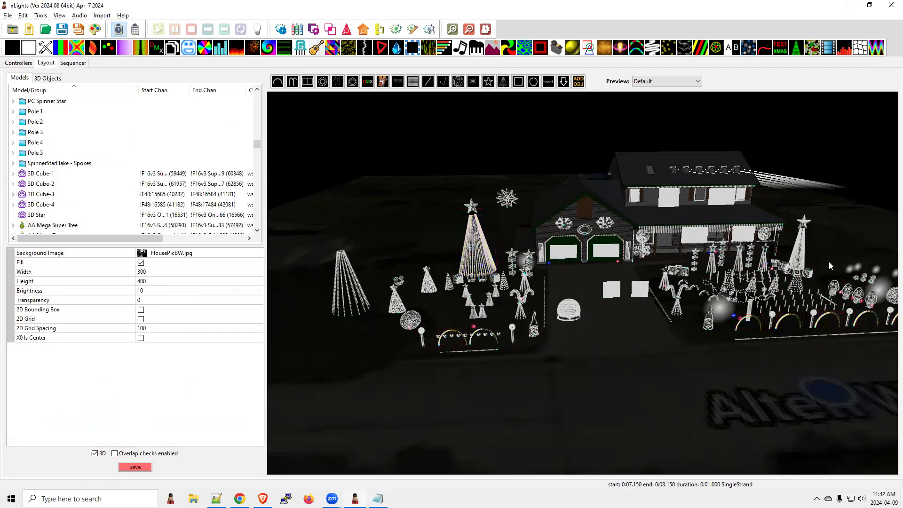
left_click(832, 290)
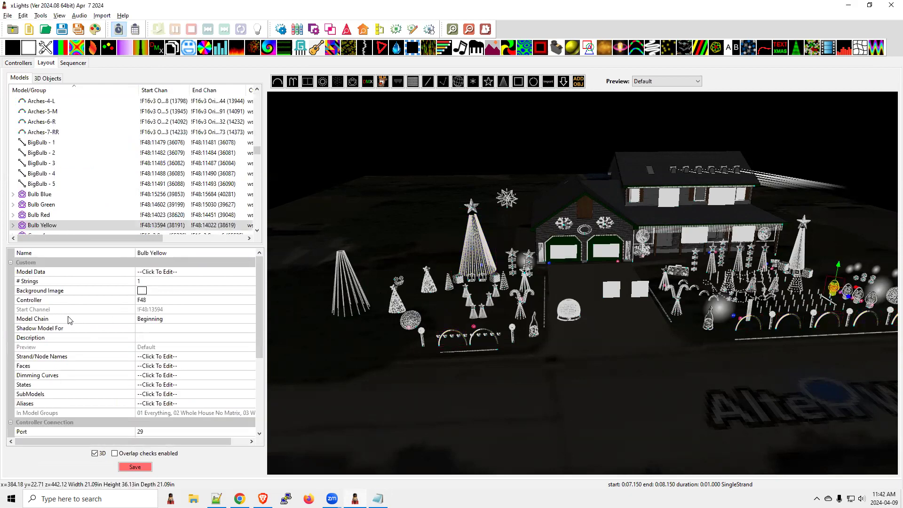
Step: Open the Bulb Yellow model data to inspect its custom node grid, and close it again
left_click(162, 369)
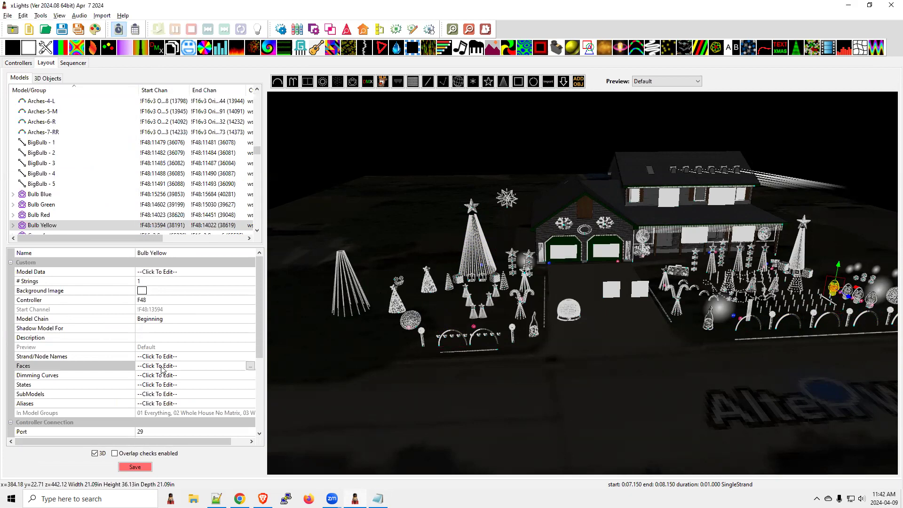
left_click(196, 275)
left_click(246, 272)
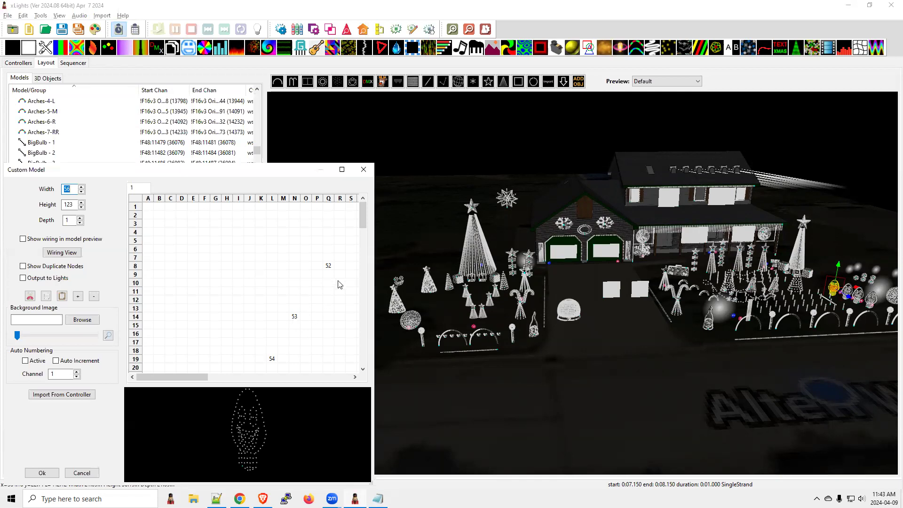
left_click(364, 170)
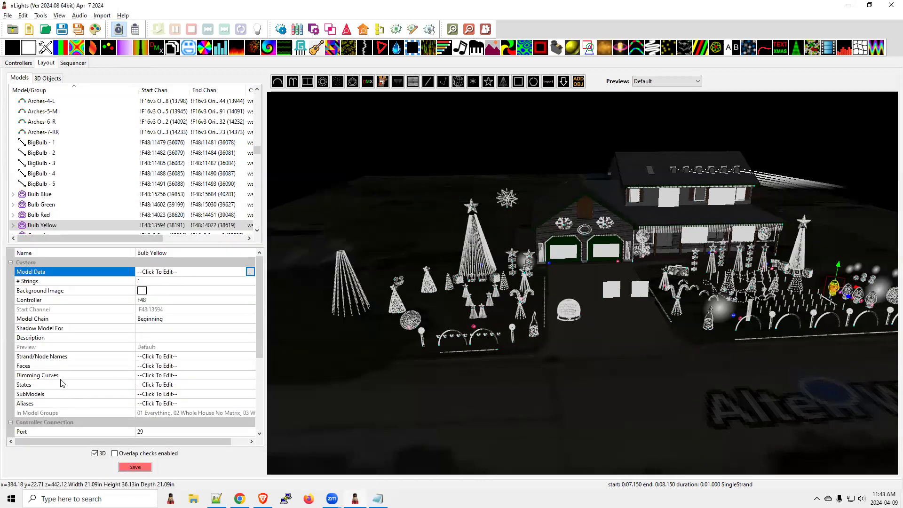
Step: Open the Face Definition window for Bulb Yellow and move it clear of the model properties
left_click(193, 368)
left_click(251, 366)
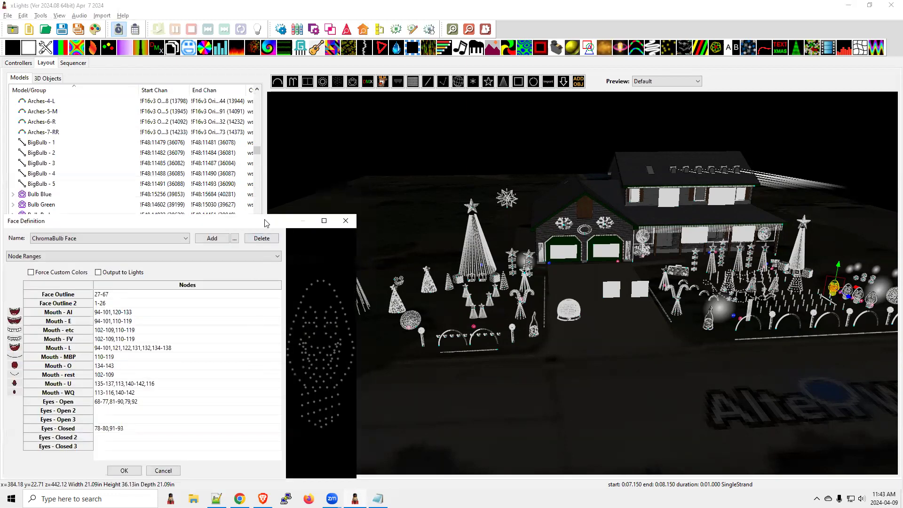
left_click_drag(266, 222, 381, 200)
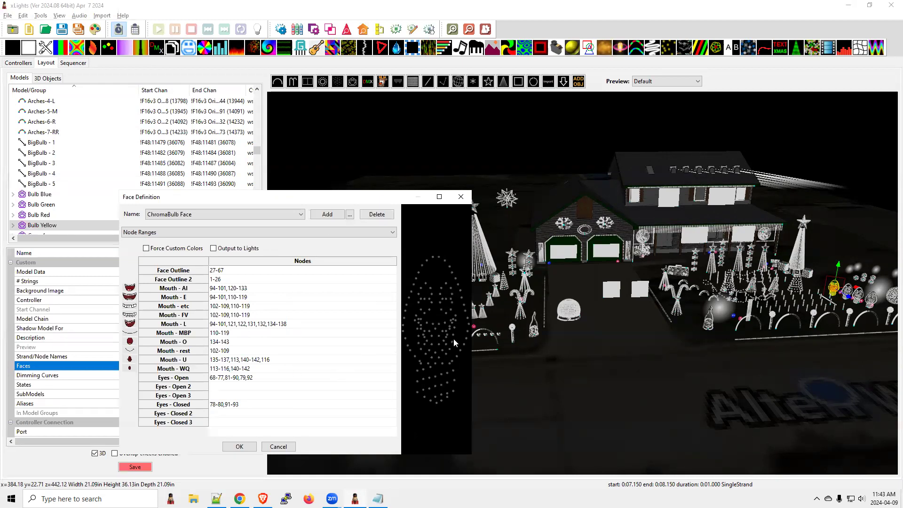
Step: Switch to README.txt and highlight the entry "Save and use 3D mode selection in xlight_rgbeffects.xml file"
key("alt+Tab")
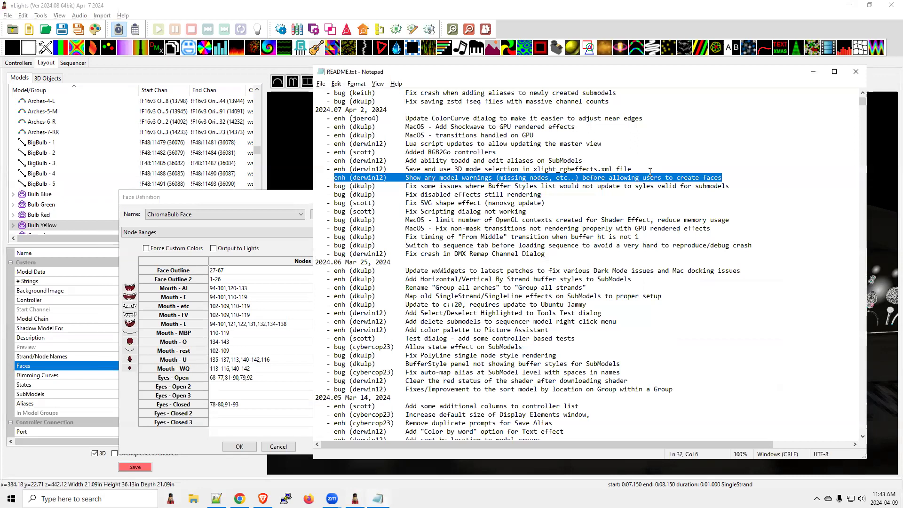
left_click_drag(636, 168, 330, 169)
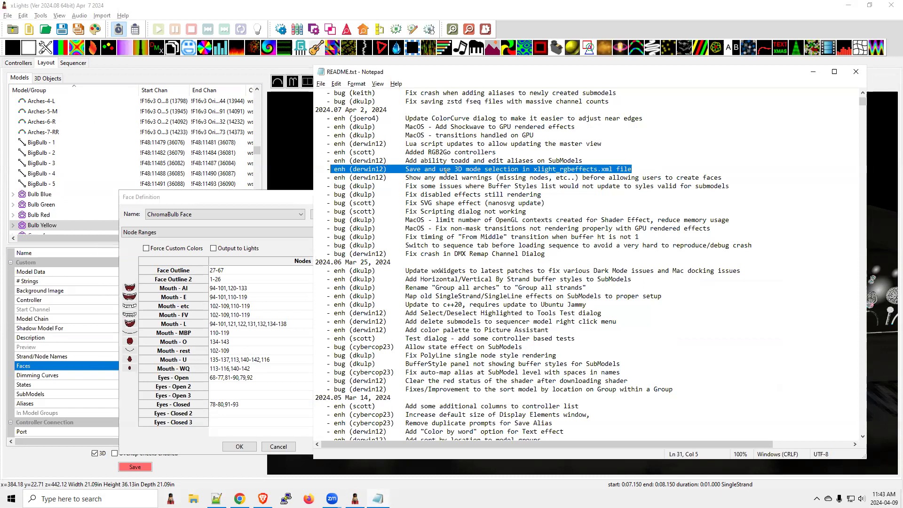
Step: Switch to xLights, close the Face Definition and toggle the layout's 3D mode off and back on
left_click(320, 7)
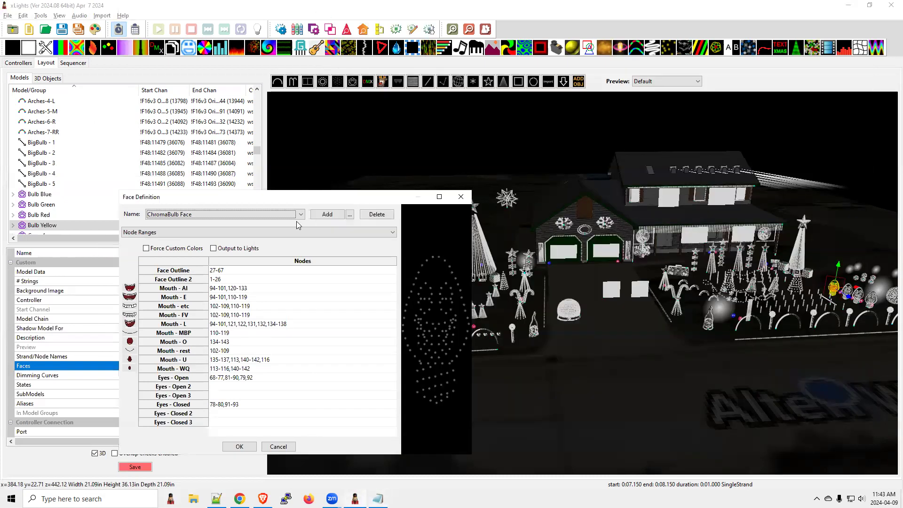
left_click(461, 197)
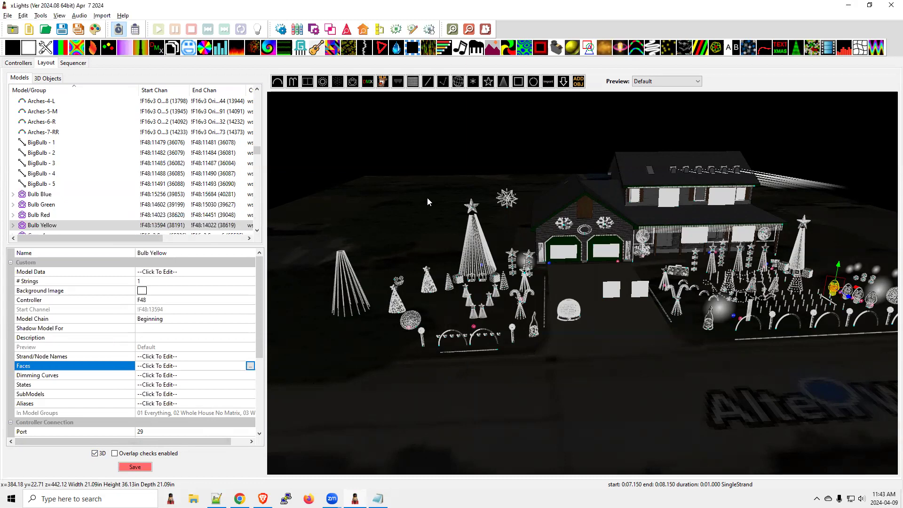
left_click(96, 454)
left_click(95, 453)
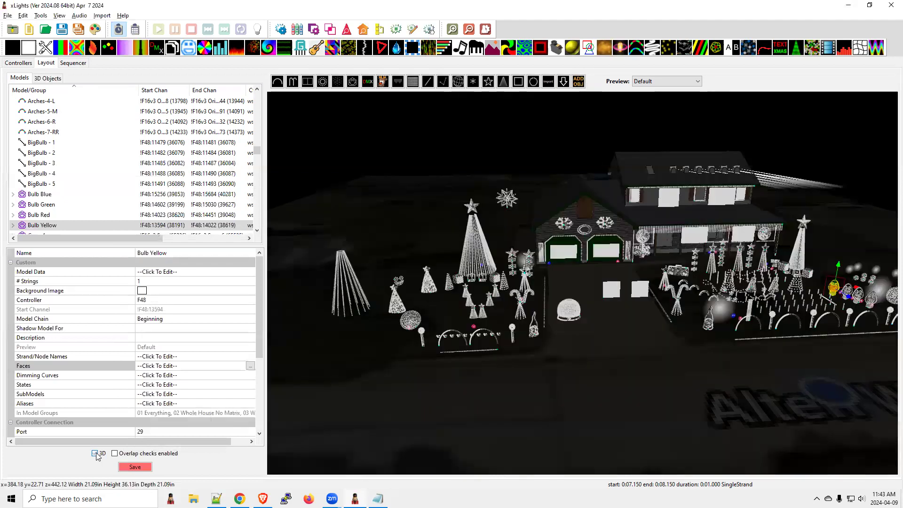
Step: Switch to README.txt and highlight the entry on adding and editing aliases on SubModels
key("alt+Tab")
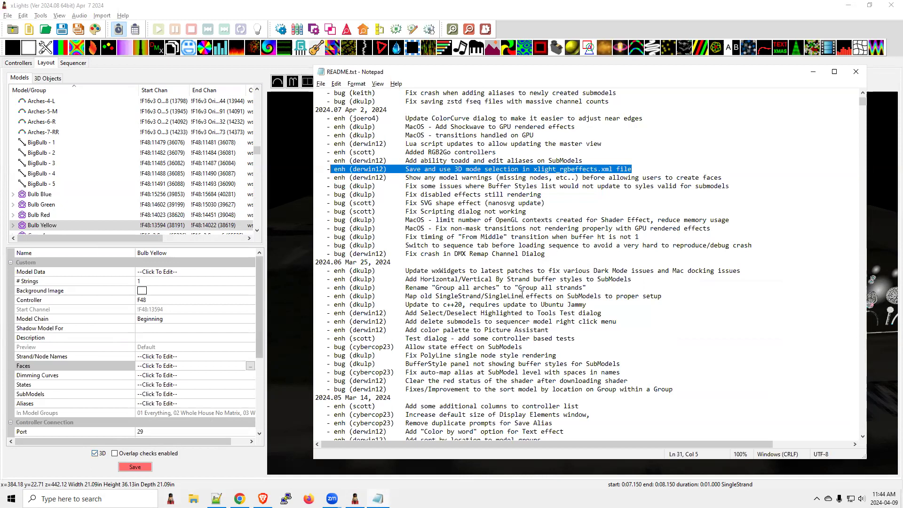
left_click_drag(583, 160, 341, 161)
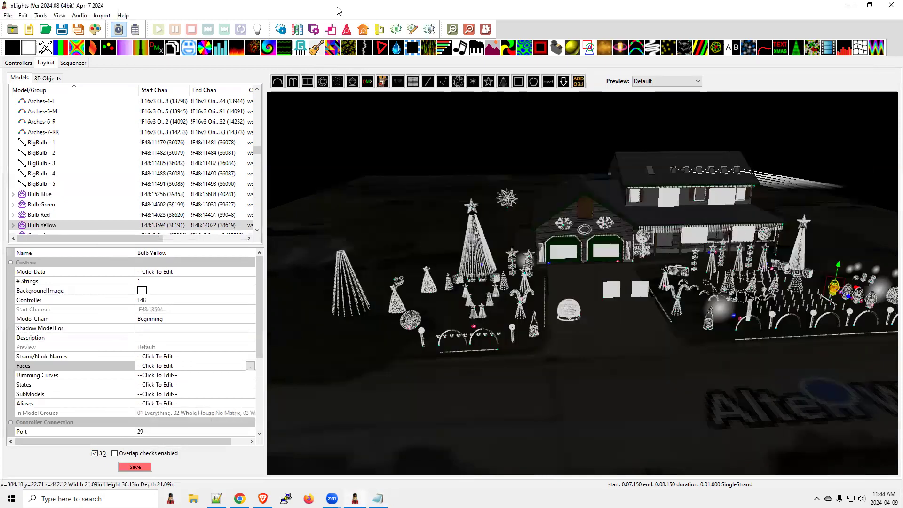
Step: Switch to xLights and select the FlatTree-5 model in the model list
left_click(338, 10)
scroll(89, 216, "down", 2)
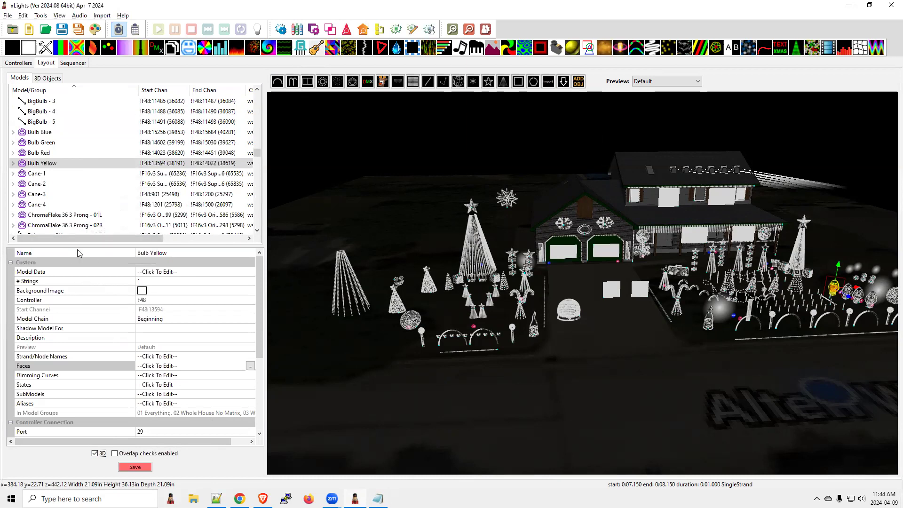
scroll(60, 196, "up", 4)
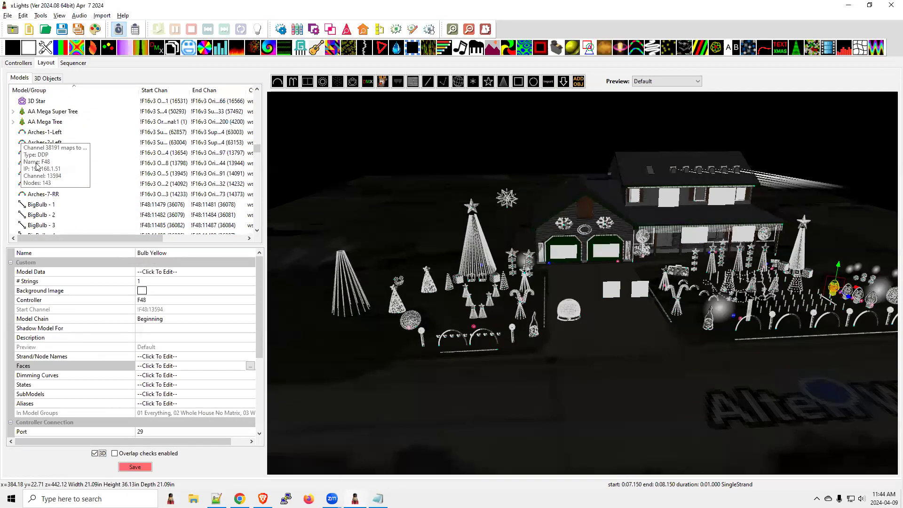
scroll(190, 194, "down", 6)
scroll(189, 194, "down", 5)
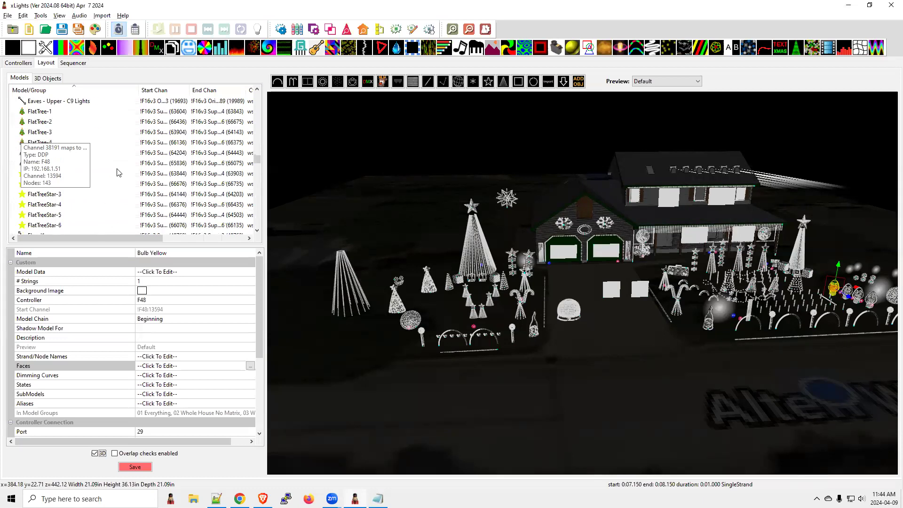
left_click(153, 152)
Step: Open the SubModels window for FlatTree-5 and move it over the layout preview
scroll(55, 177, "down", 1)
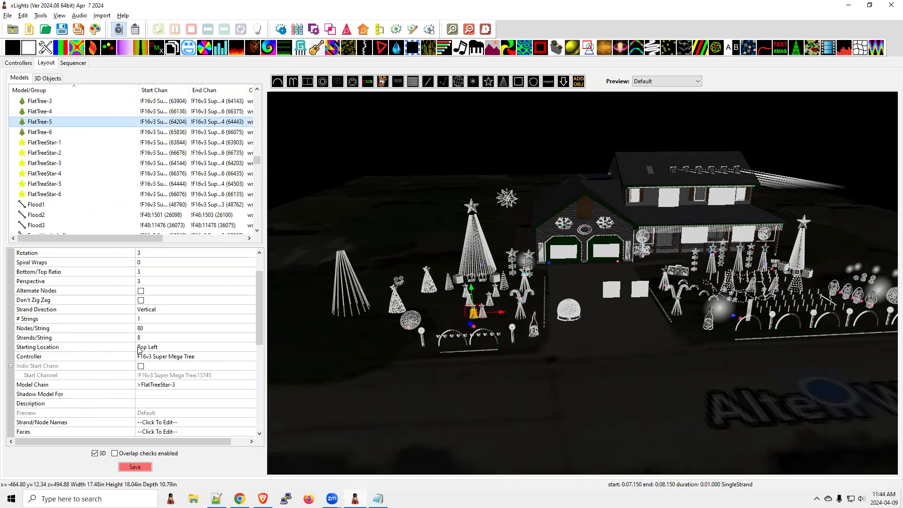
scroll(150, 327, "up", 2)
scroll(149, 326, "down", 2)
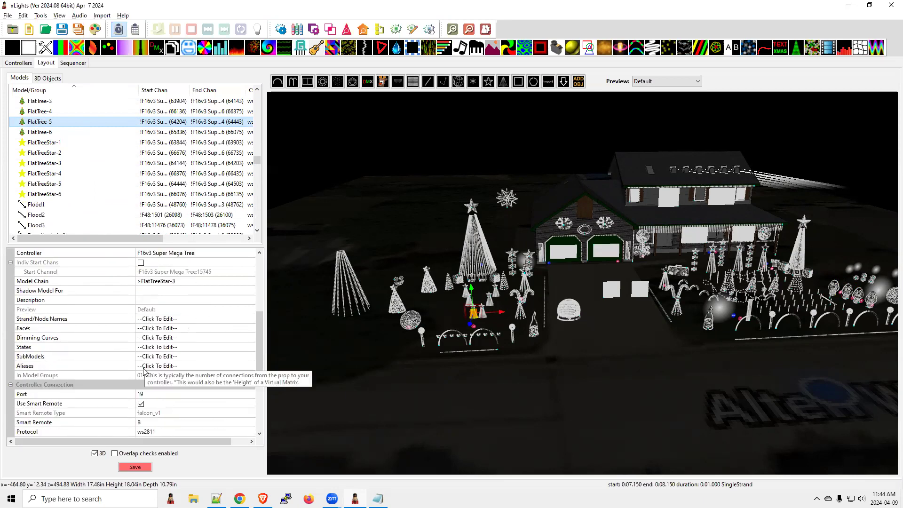
left_click(168, 359)
left_click(251, 357)
left_click_drag(314, 263, 446, 152)
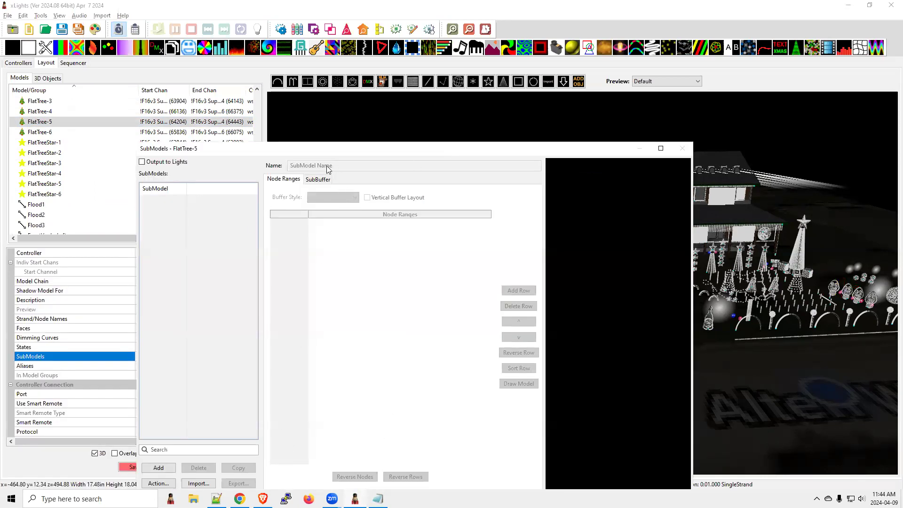
Step: Add a submodel named TEST with node range 1-5 to FlatTree-5 and accept the SubModels changes
left_click(159, 467)
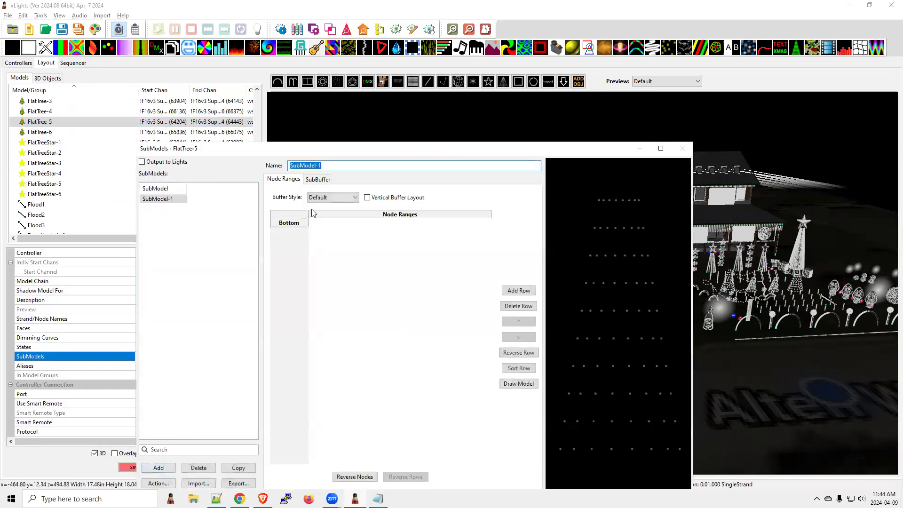
type("TEST")
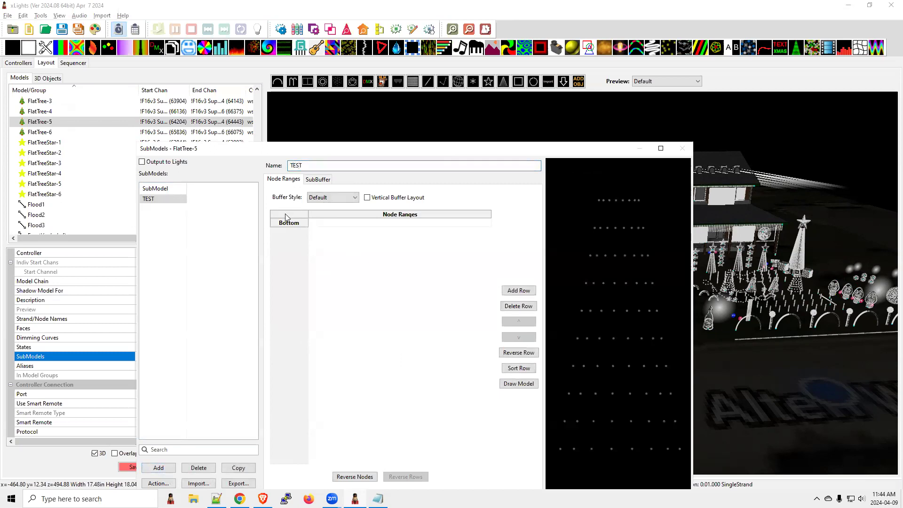
left_click(327, 224)
type("1-5")
key("Return")
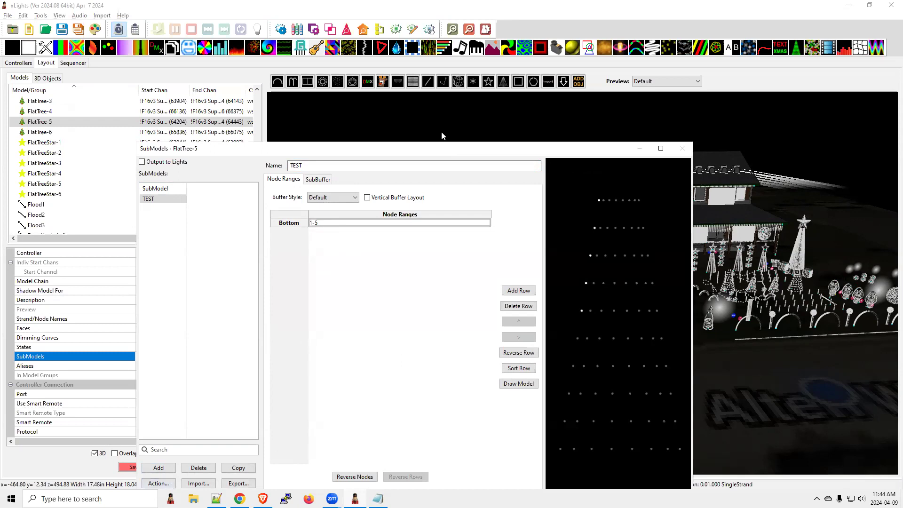
left_click_drag(453, 149, 479, 73)
left_click(406, 428)
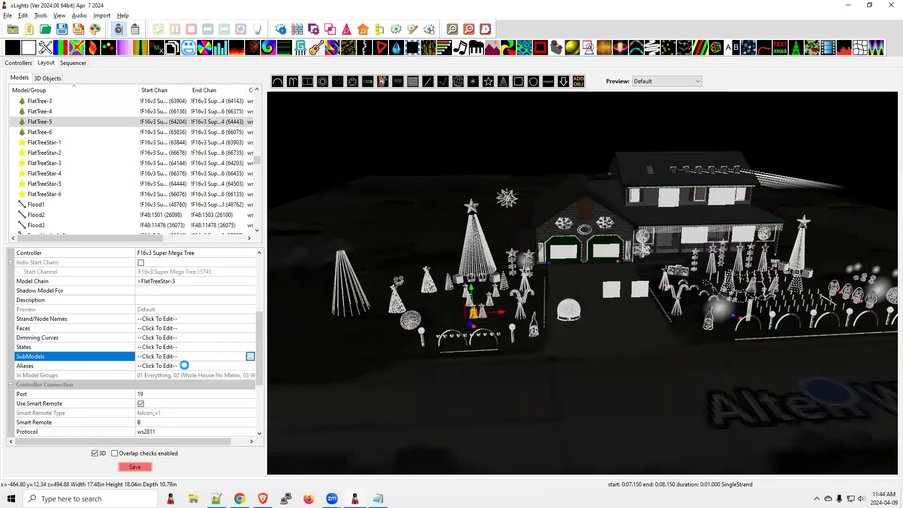
Step: Reopen the FlatTree-5 SubModels and bring up the Add/Edit Aliases editor for the TEST submodel
scroll(182, 363, "up", 3)
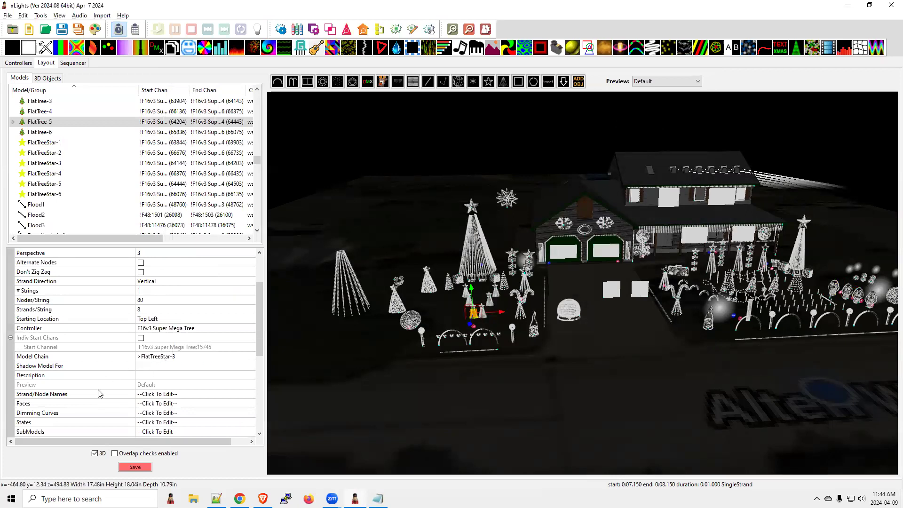
scroll(97, 396, "down", 2)
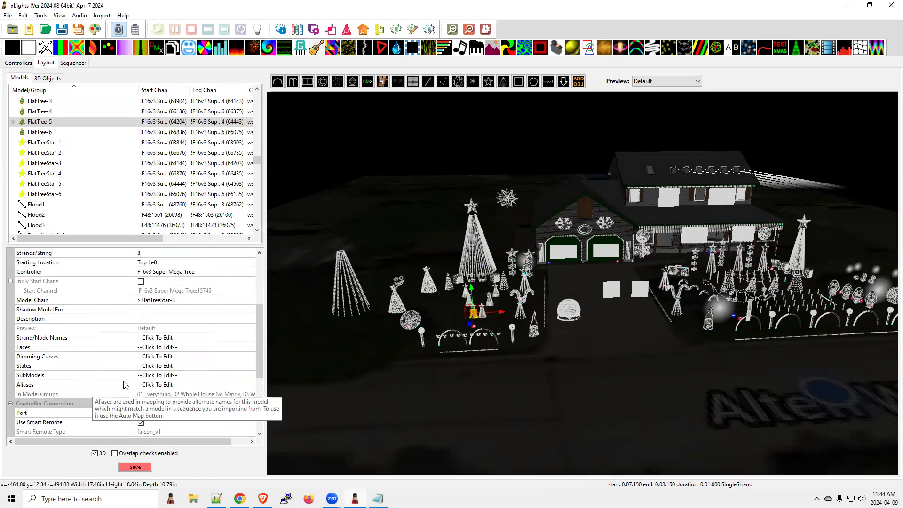
left_click(160, 381)
left_click(251, 375)
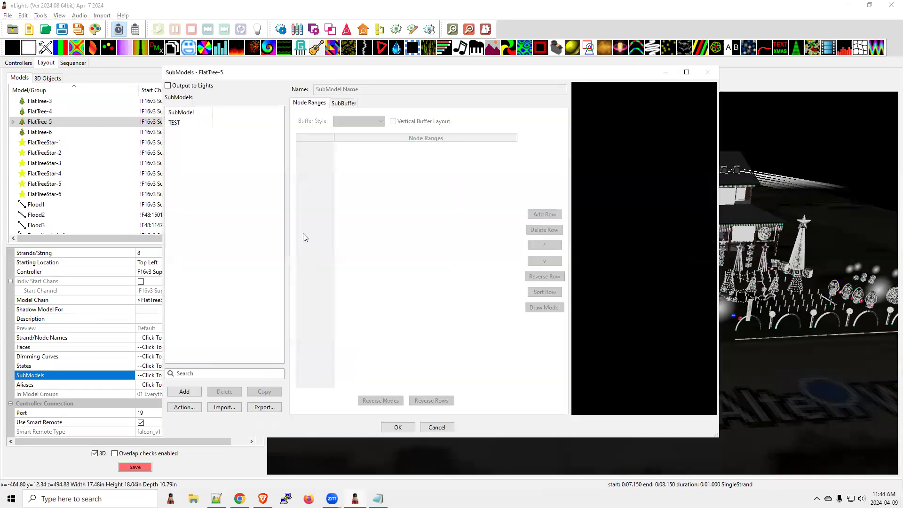
left_click(178, 124)
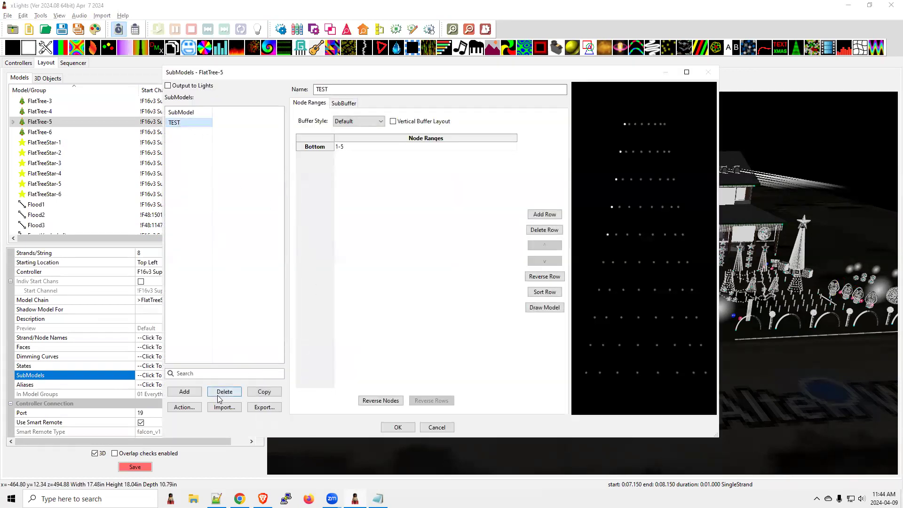
left_click(191, 409)
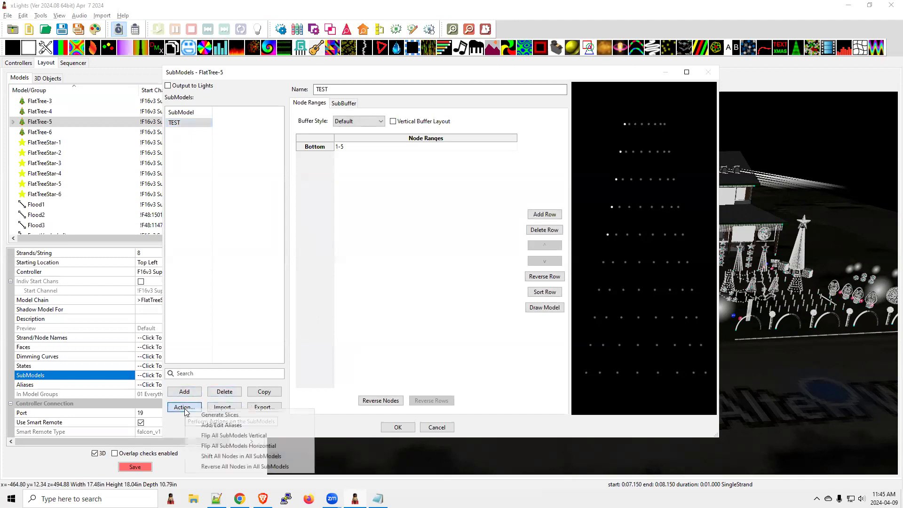
left_click(203, 426)
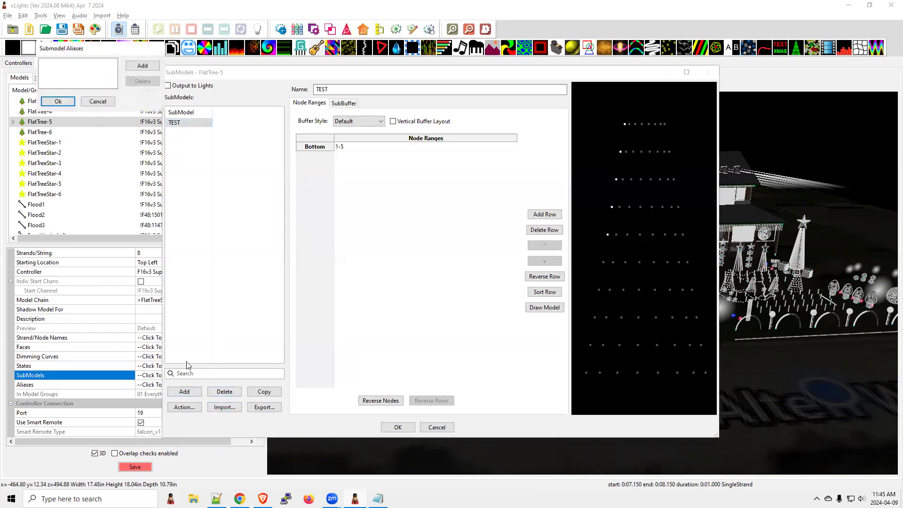
Step: Add the alias Spinner to the TEST submodel and accept the alias and SubModels changes
left_click(142, 66)
type("Spl")
type("nner")
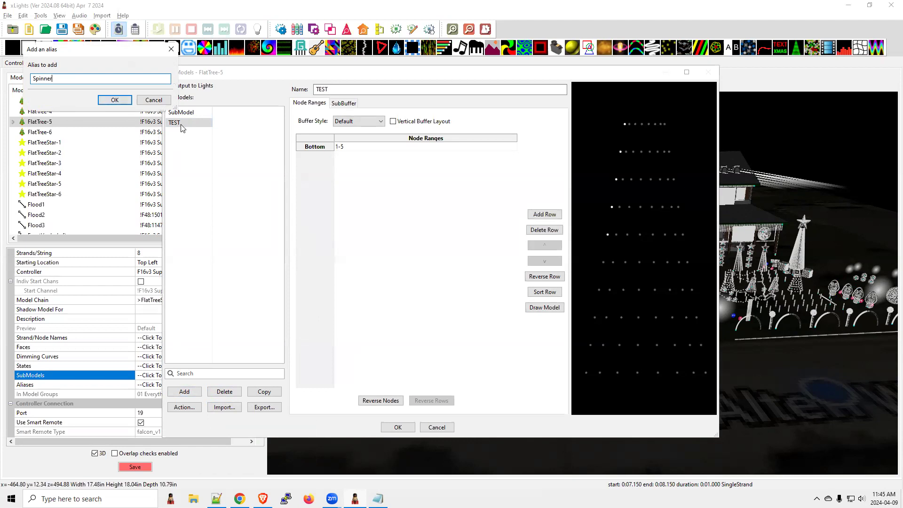
left_click(126, 102)
left_click(58, 101)
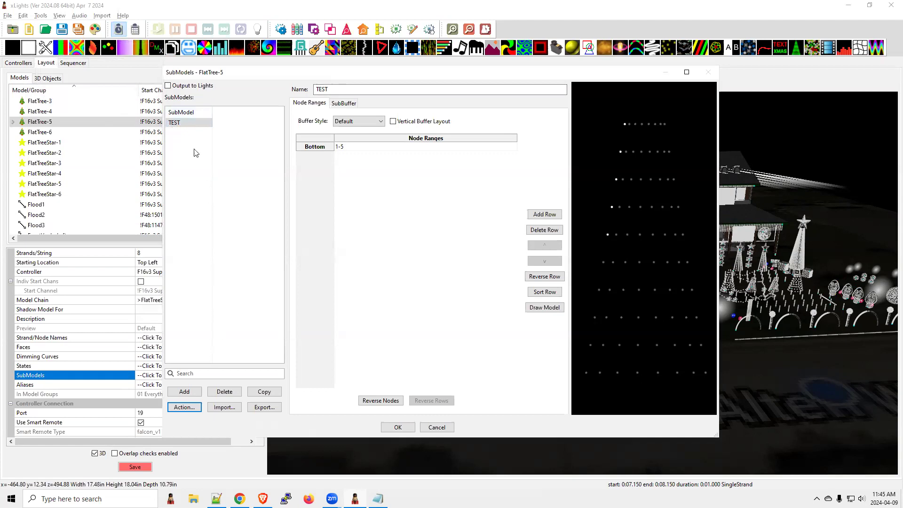
left_click(398, 427)
Step: Expand FlatTree-5 in the model list to view its submodels, and switch to the README in Notepad
scroll(167, 360, "up", 2)
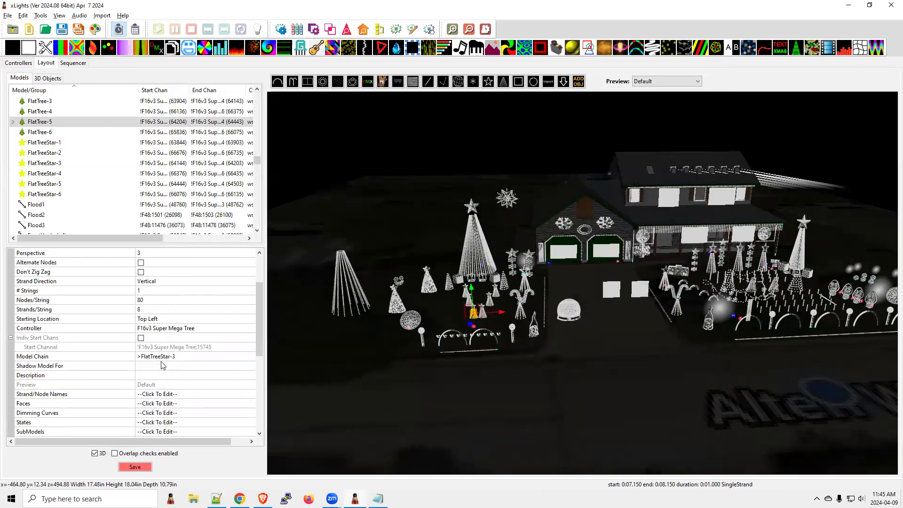
left_click_drag(254, 299, 254, 345)
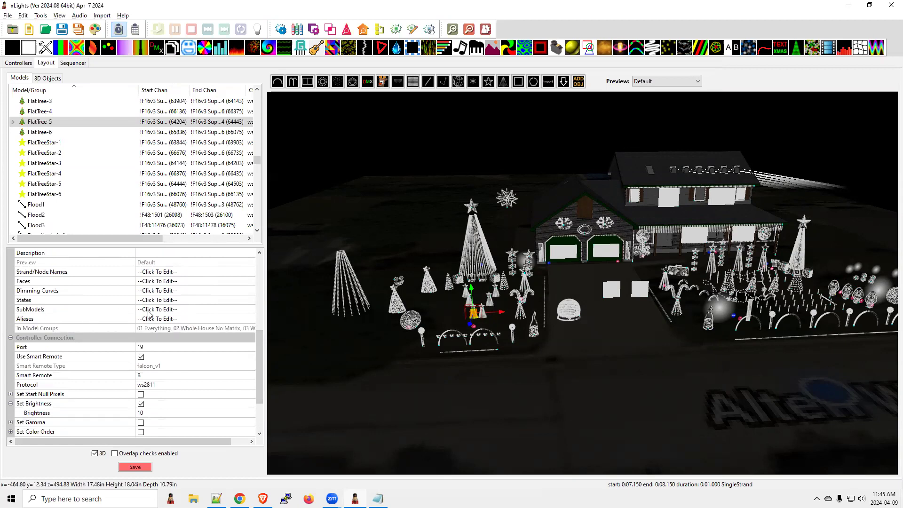
left_click(13, 121)
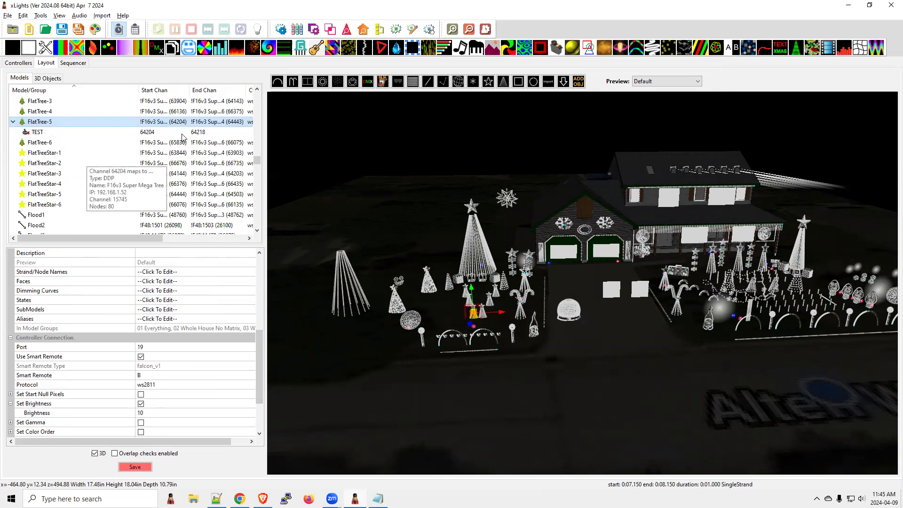
key("alt+Tab")
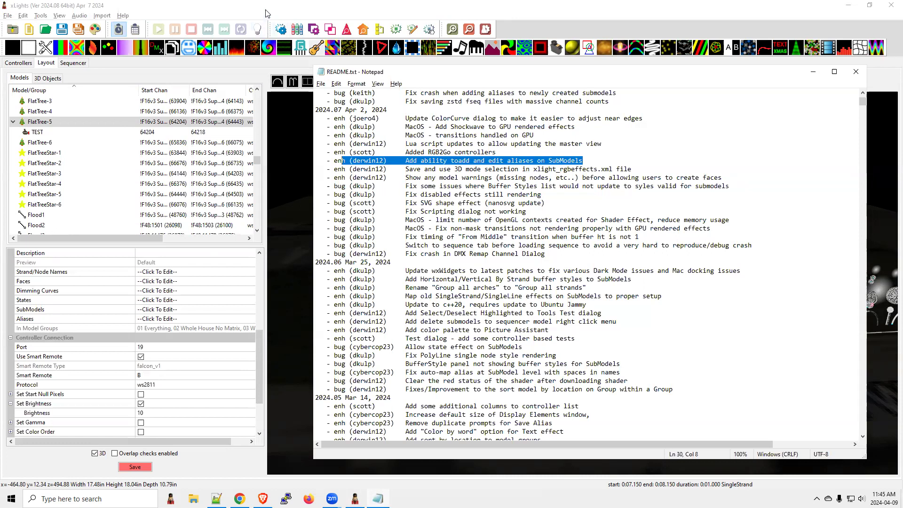
Step: Return to xLights and start an effects import from Cotton Eye Joe.zip to bring up the channel mapping
left_click(266, 30)
left_click(101, 15)
left_click(121, 28)
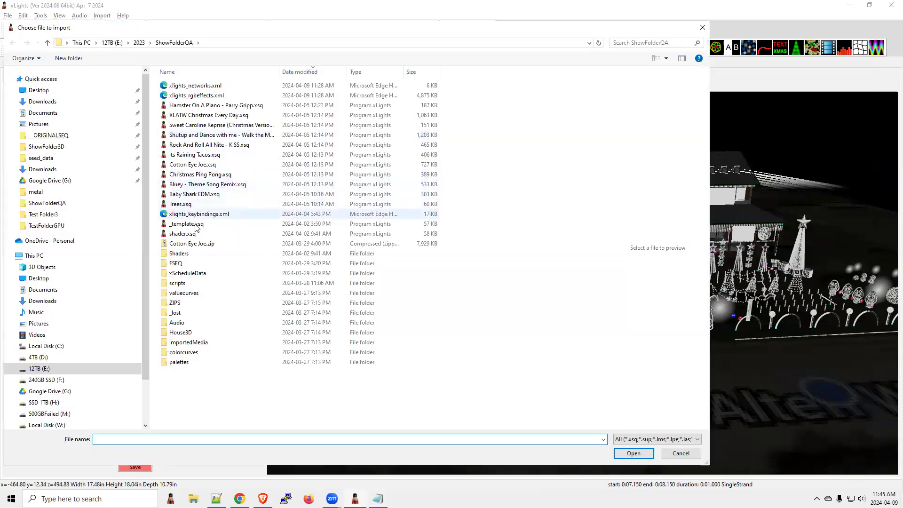
left_click(194, 244)
left_click(634, 453)
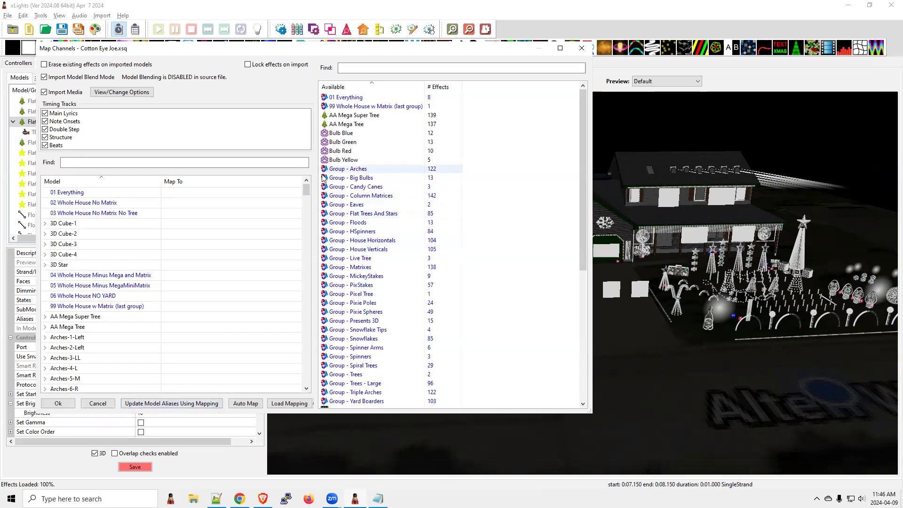
Step: Map Bulb Yellow to the Left submodel of the Tree model and close the channel mapping without importing
left_click_drag(306, 191, 315, 378)
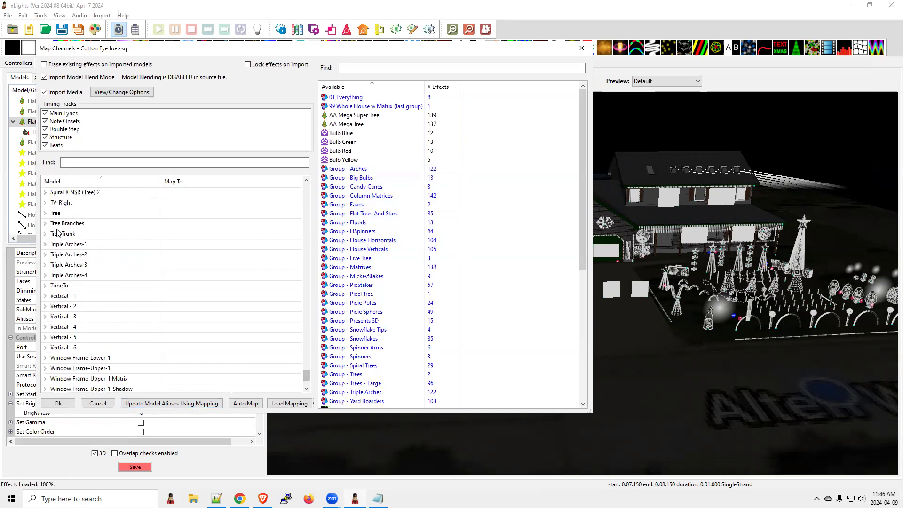
left_click(45, 213)
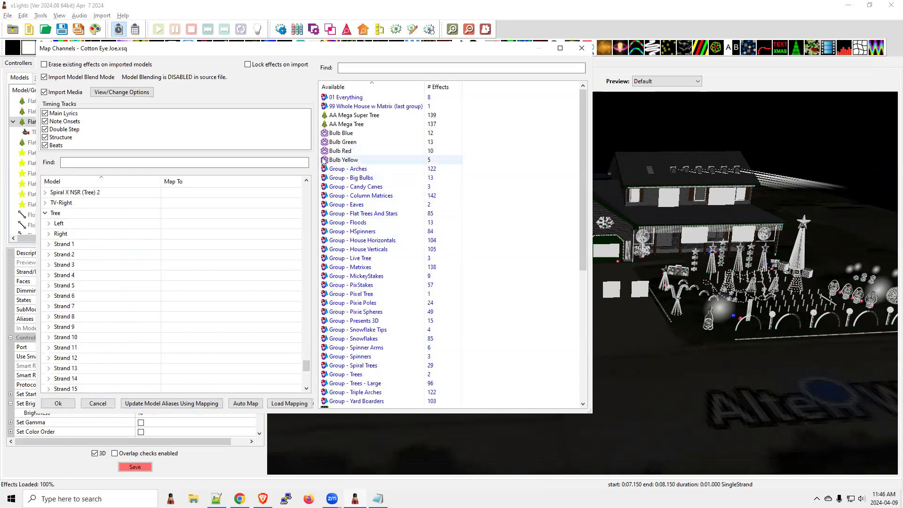
left_click_drag(336, 161, 192, 223)
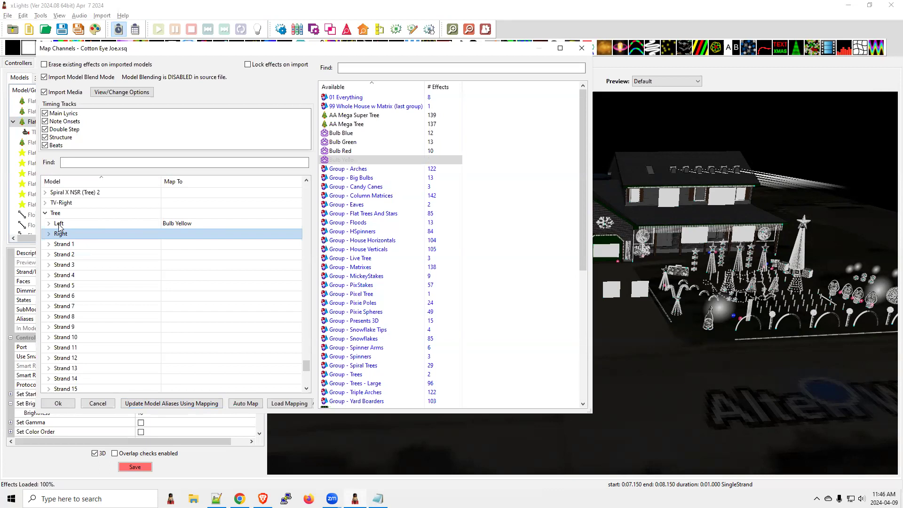
left_click(582, 48)
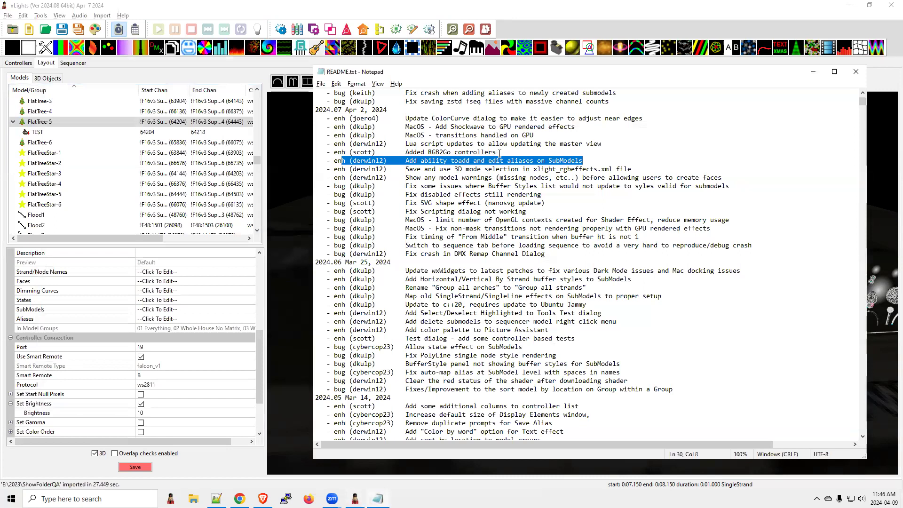
Step: Highlight the RGB2Go controllers and Lua script notes in the README, and view the available Lua scripts in Run Scripts
left_click_drag(497, 152, 401, 152)
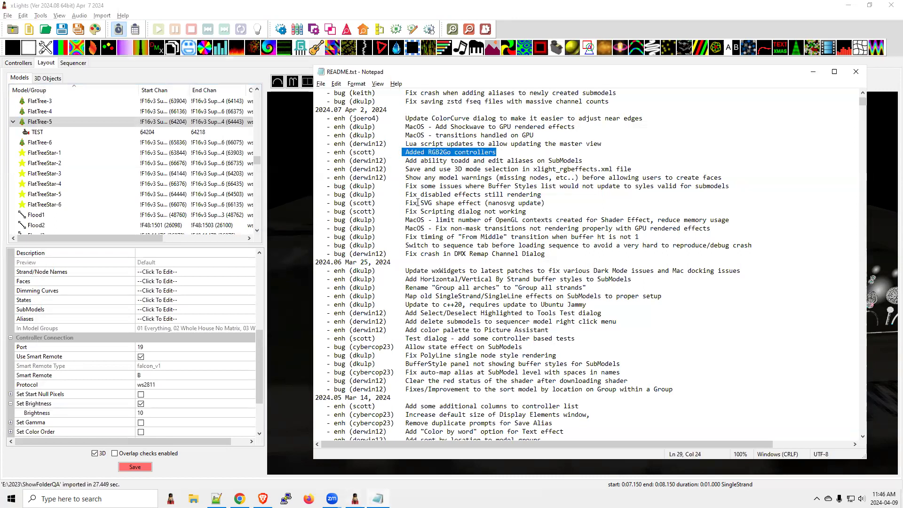
left_click_drag(602, 144, 330, 146)
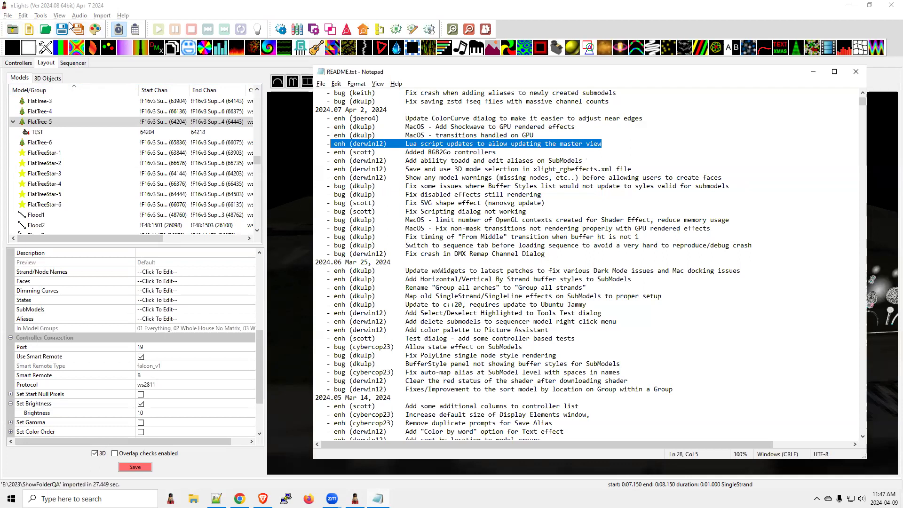
left_click(40, 16)
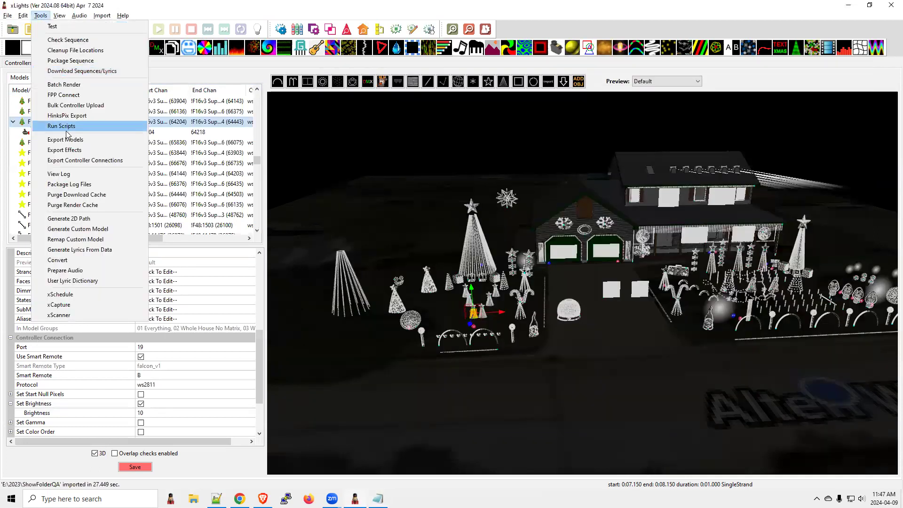
left_click(66, 128)
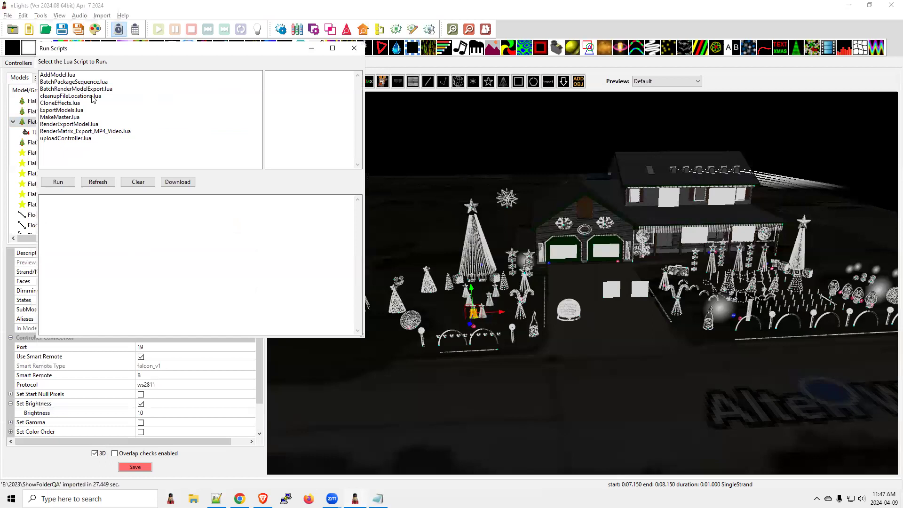
Step: Switch to the README in Notepad and highlight the 2024.07 notes on MacOS GPU rendering and the ColorCurve dialog
key("alt+Tab")
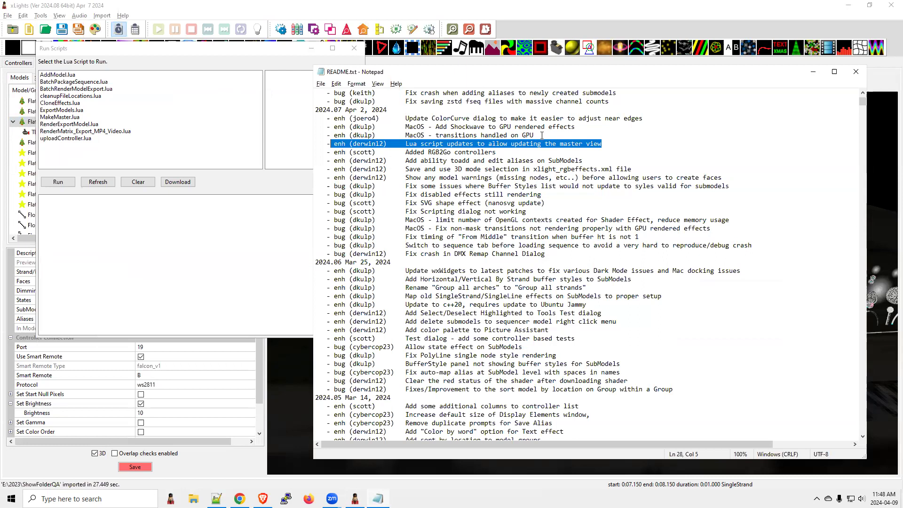
left_click_drag(535, 135, 315, 127)
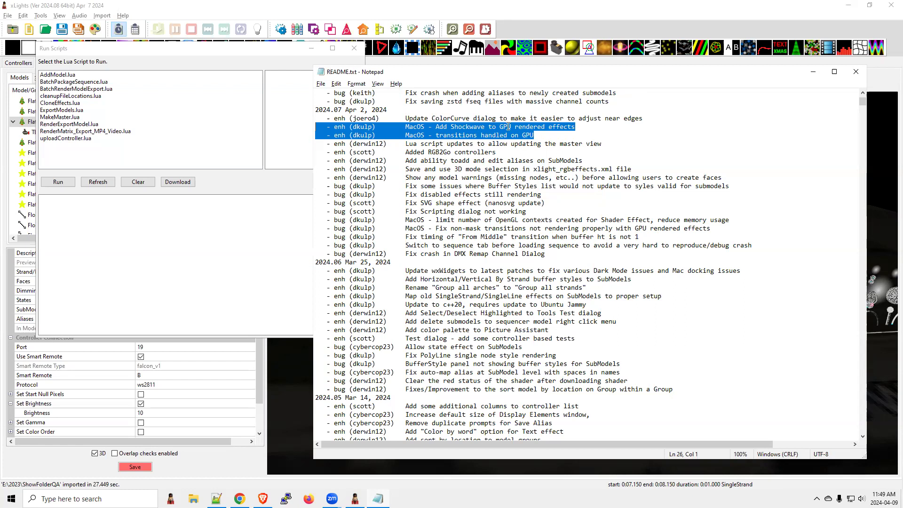
left_click_drag(535, 136, 311, 126)
scroll(468, 175, "up", 2)
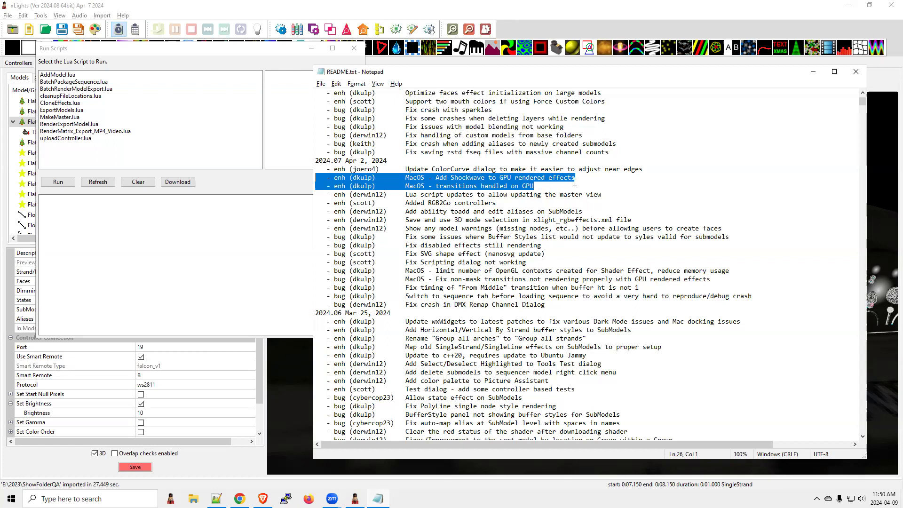
left_click_drag(646, 169, 333, 169)
Step: Close Run Scripts in xLights, open the Color Curve of the yellow palette color in the Sequencer and enlarge its dialog
left_click(336, 48)
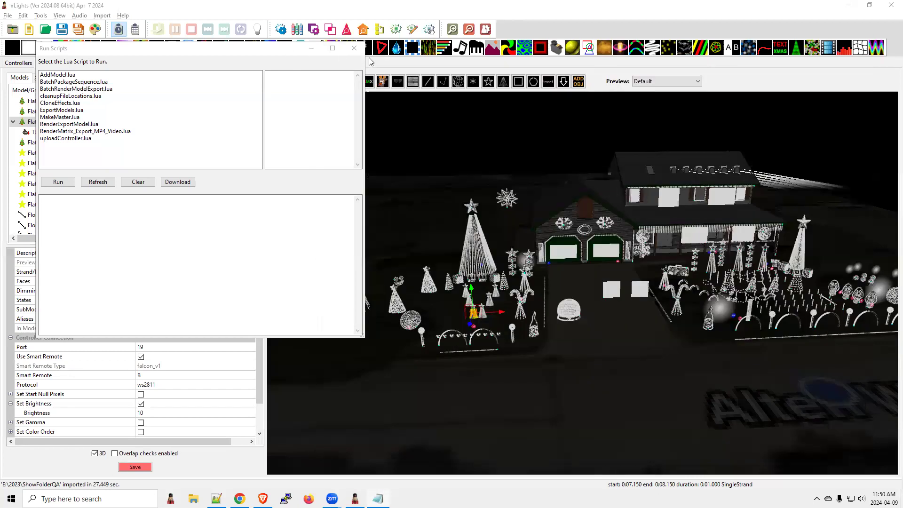
left_click(354, 48)
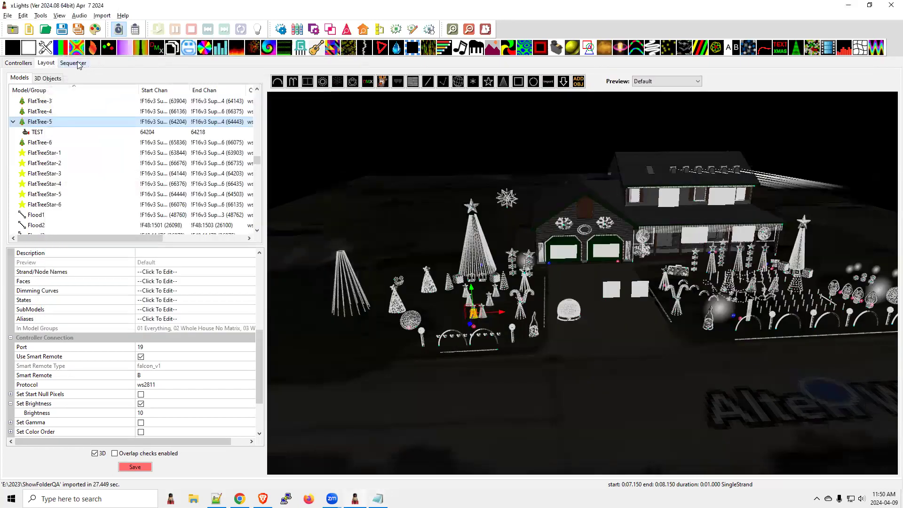
left_click(75, 64)
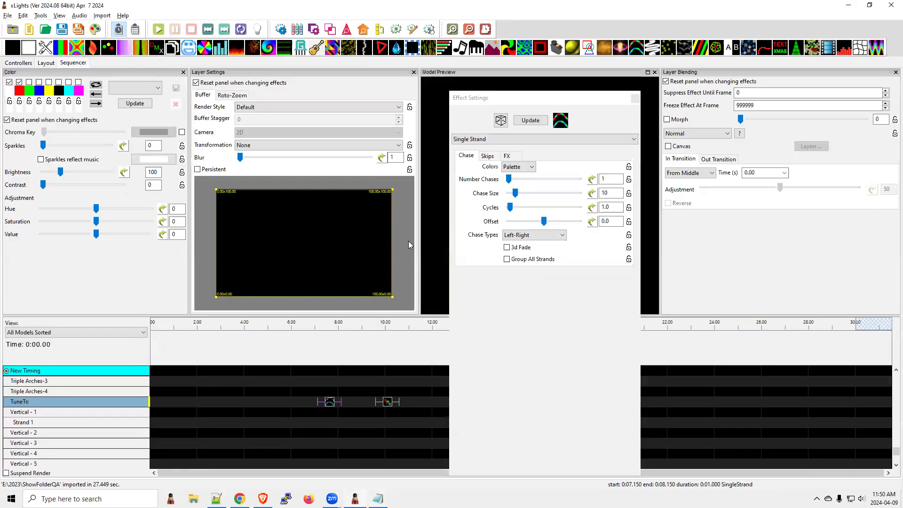
left_click(51, 93)
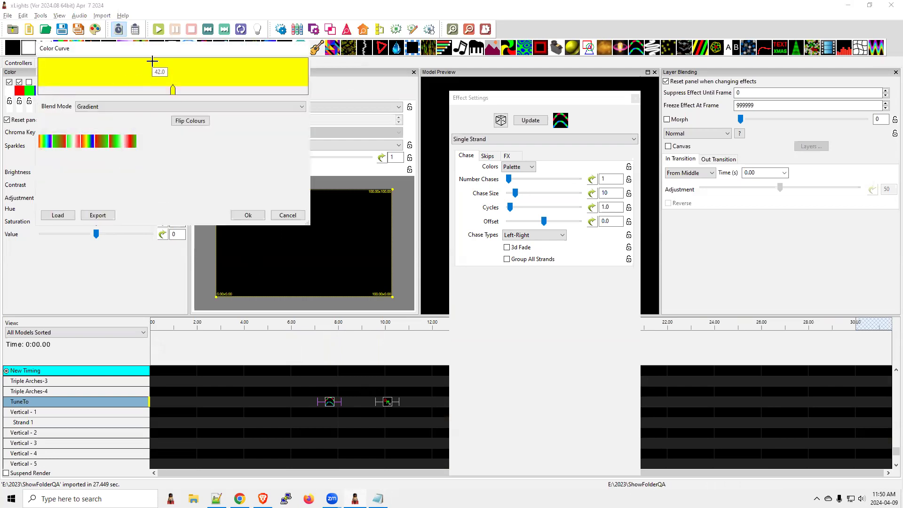
left_click_drag(165, 51, 238, 79)
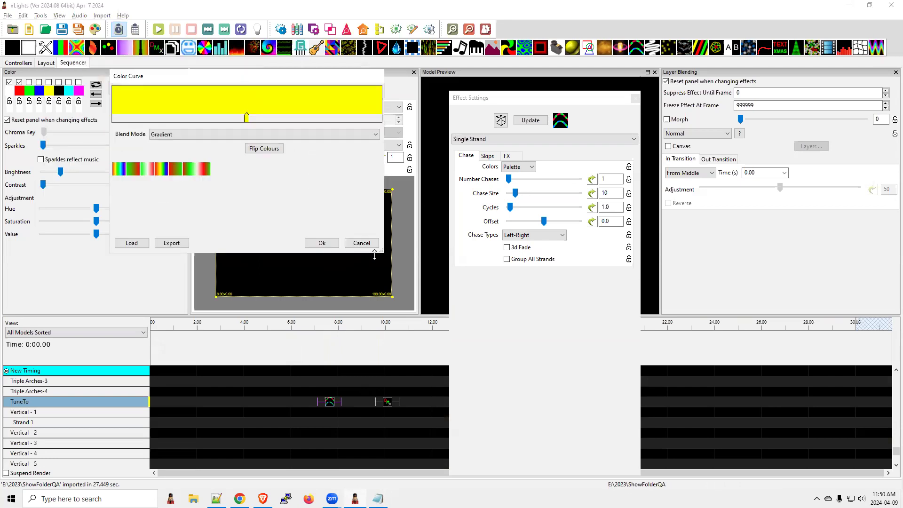
left_click_drag(382, 251, 460, 352)
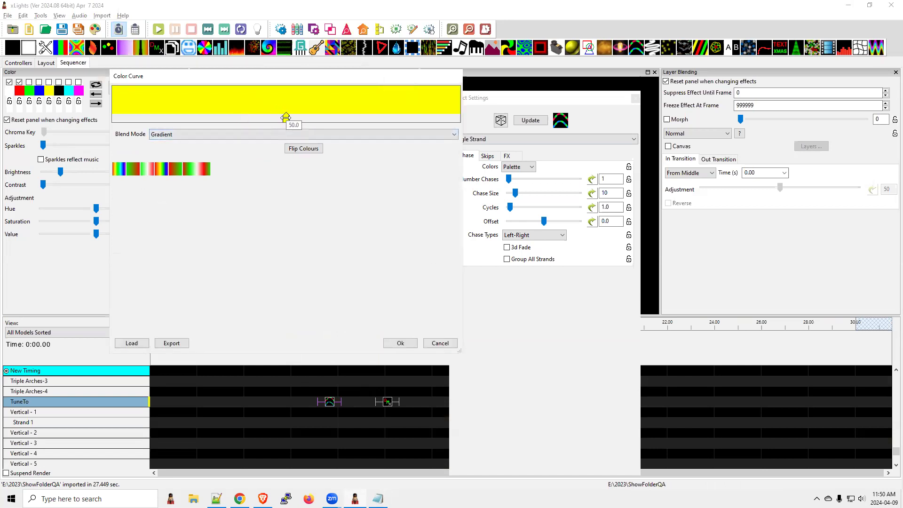
Step: Move the yellow color marker to the far end of the gradient and back inward, trying wider and narrower dialog sizes
left_click_drag(286, 117, 459, 119)
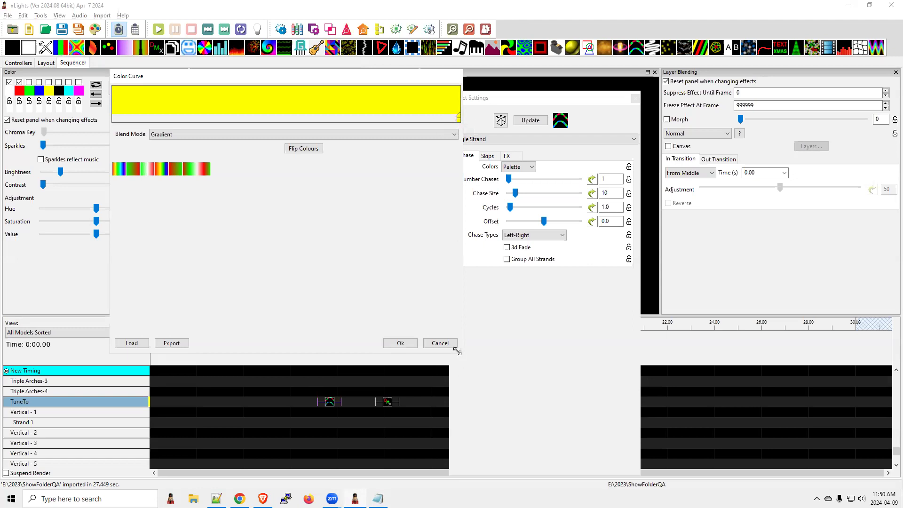
left_click_drag(458, 351, 802, 362)
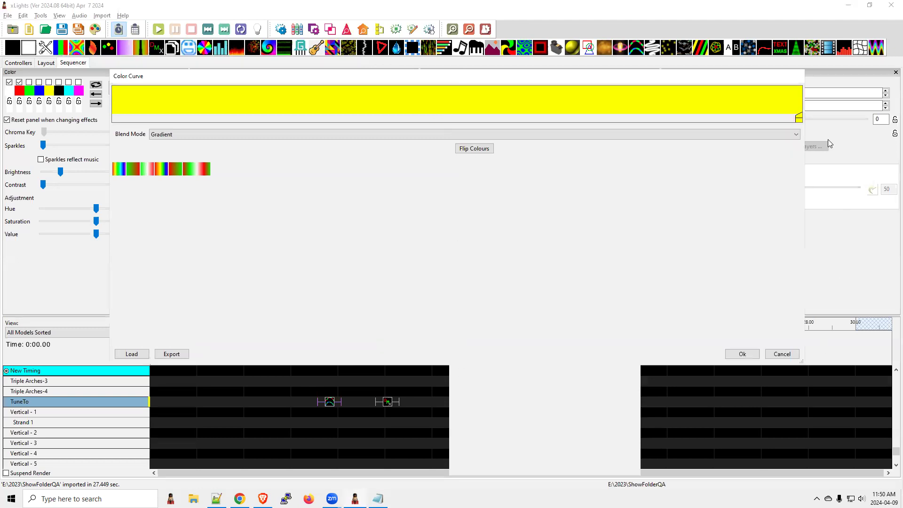
mouse_move(799, 120)
left_mouse_down()
mouse_move(737, 120)
mouse_move(801, 121)
left_mouse_up()
left_click_drag(802, 360, 382, 260)
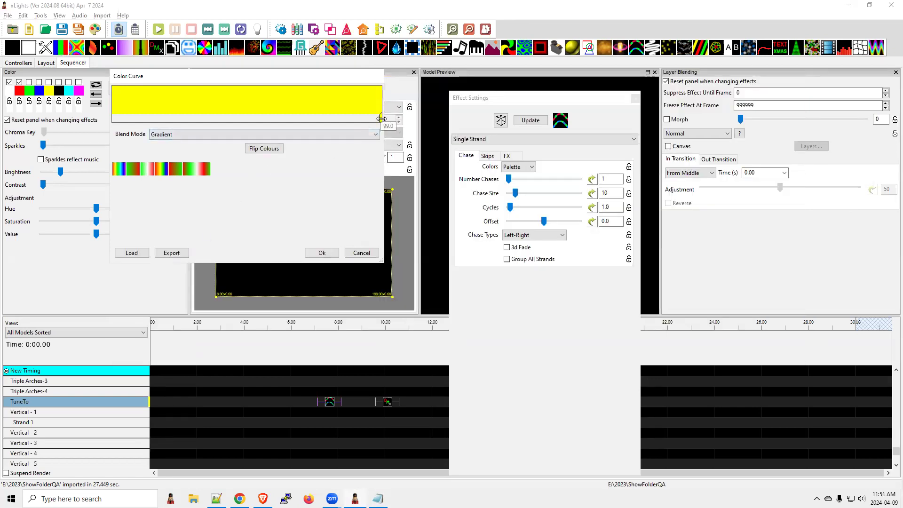
left_click_drag(381, 119, 327, 118)
Step: Switch to the README in Notepad and highlight the 2024.08 fixes for saving zstd fseq files and adding submodel aliases
key("alt+Tab")
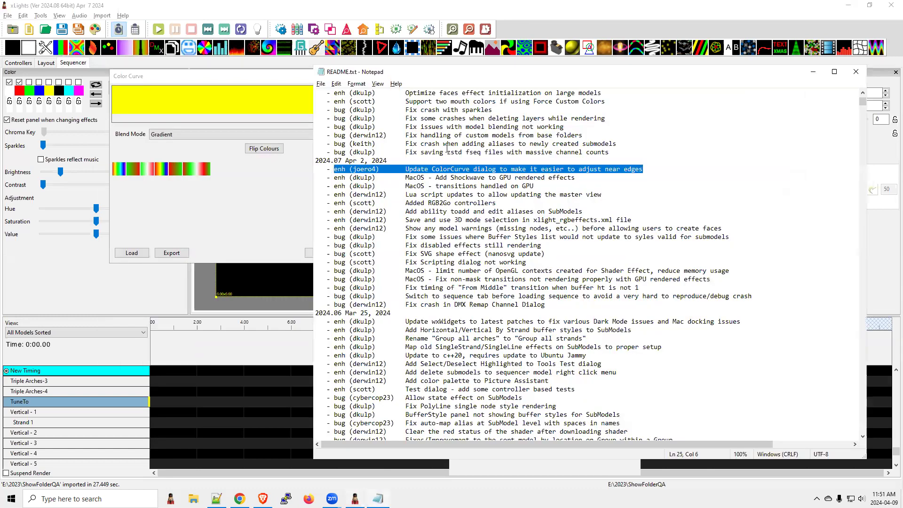
scroll(625, 168, "up", 2)
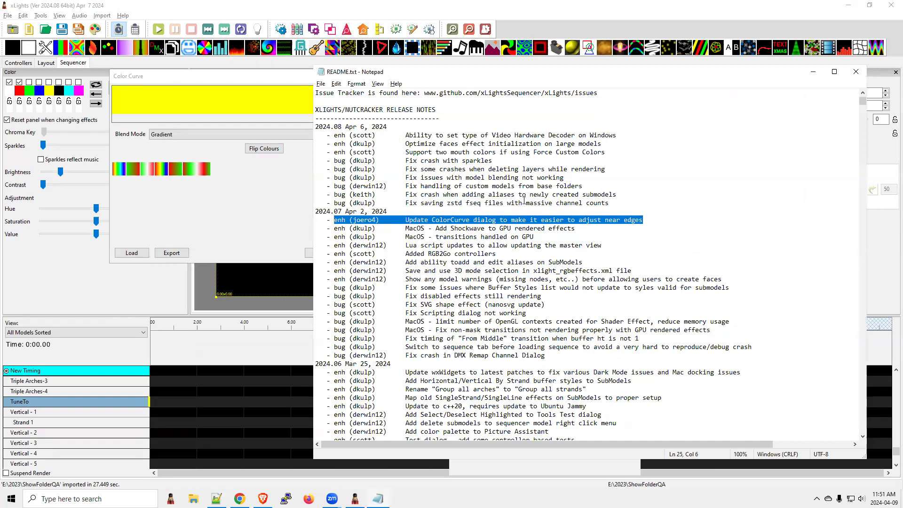
left_click_drag(611, 202, 303, 201)
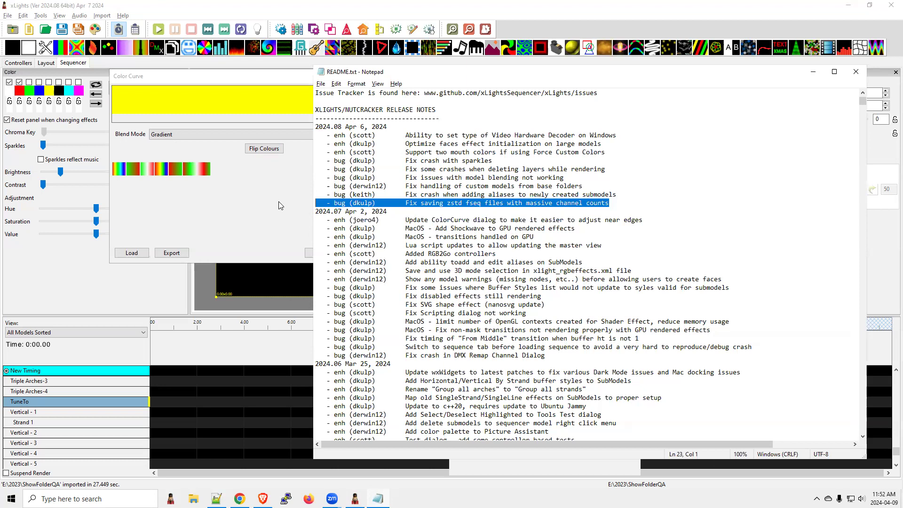
left_click_drag(622, 194, 311, 193)
Step: Return to xLights, cancel the Color Curve changes and show the house layout with its model list
left_click(179, 359)
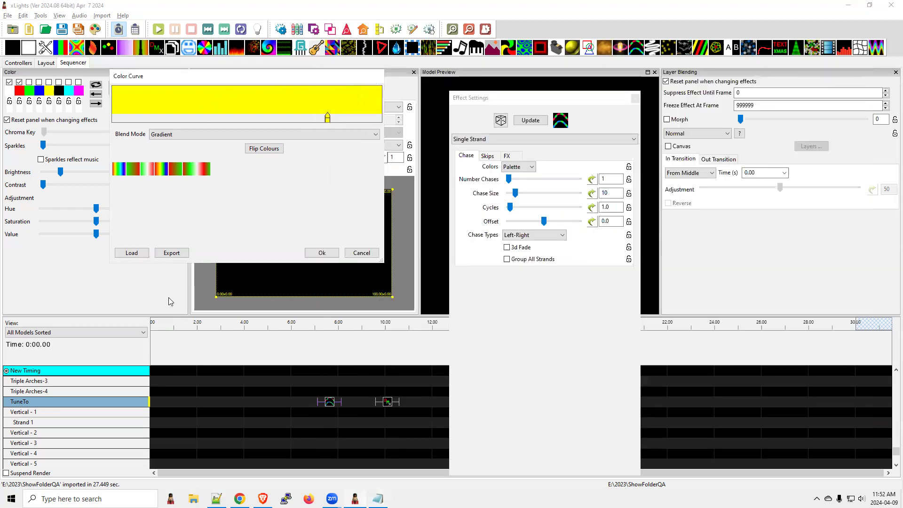
left_click(330, 407)
left_click(34, 201)
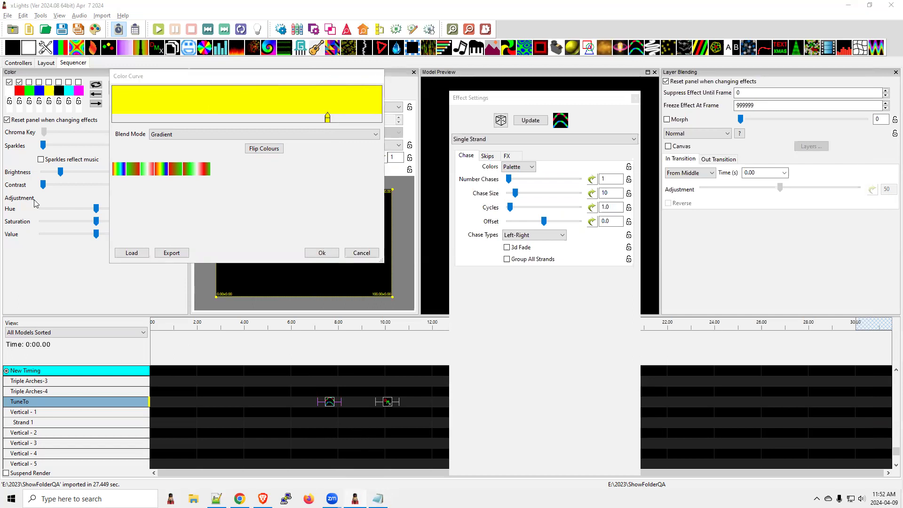
left_click(362, 253)
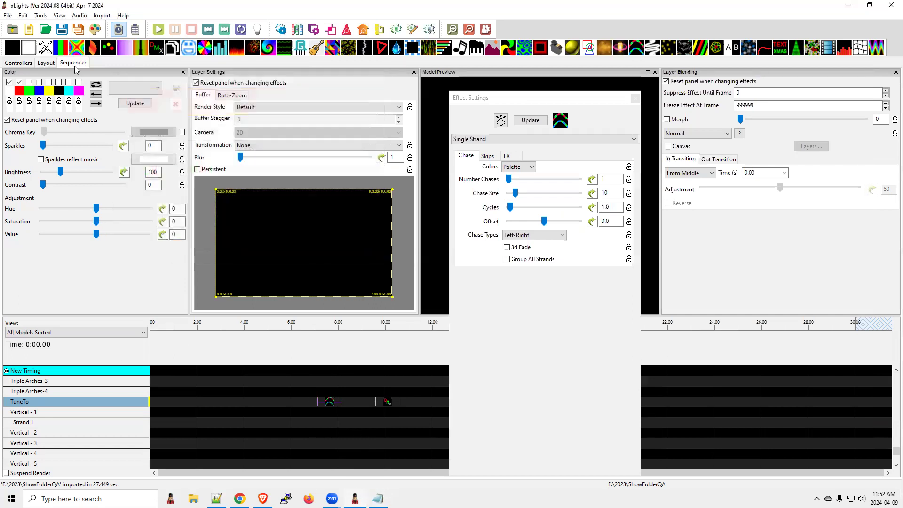
left_click(50, 64)
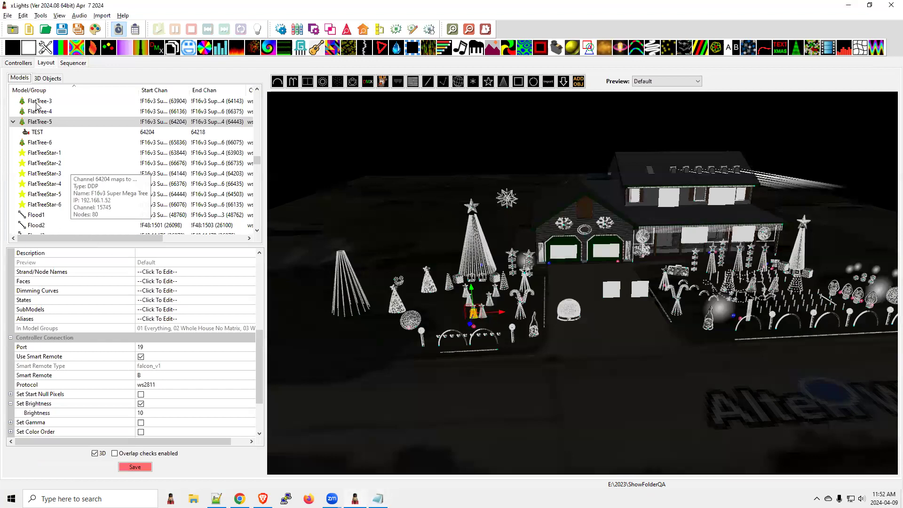
Step: View the properties and available commands of the TEST submodel under FlatTree-5, and reselect the parent model
left_click(37, 133)
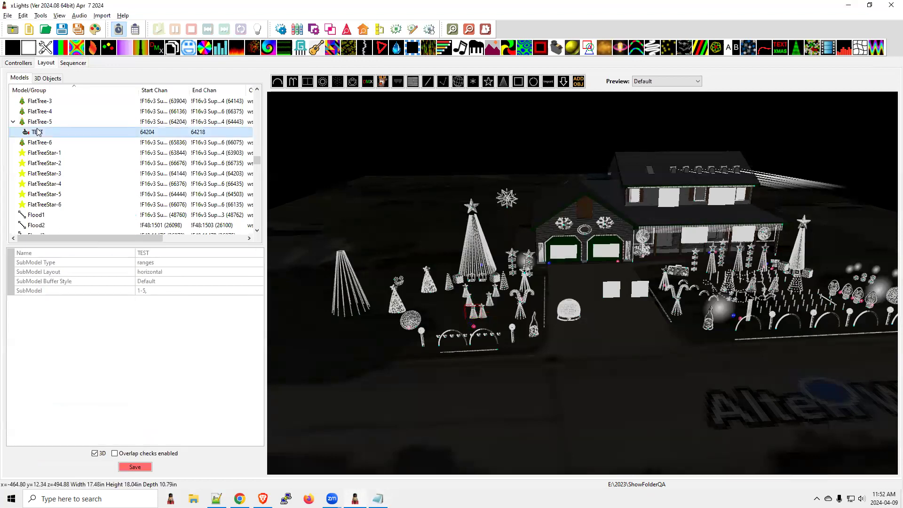
right_click(38, 133)
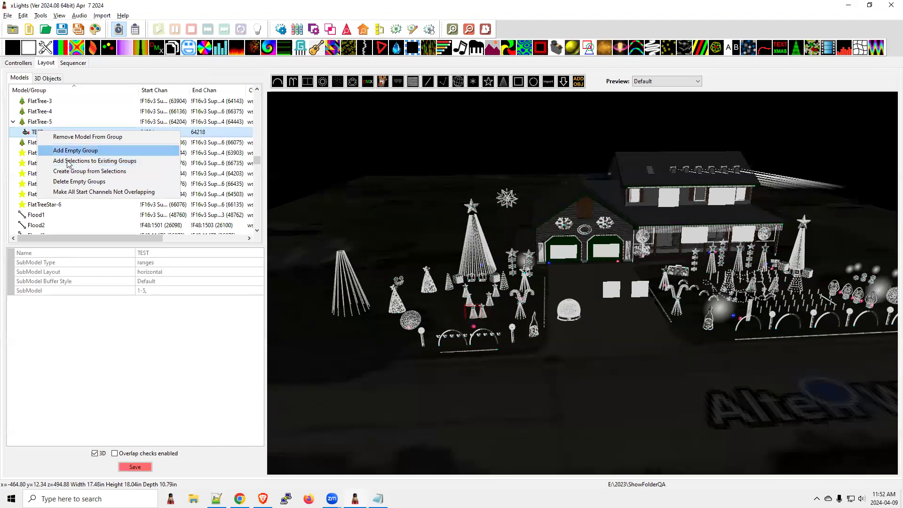
left_click(32, 123)
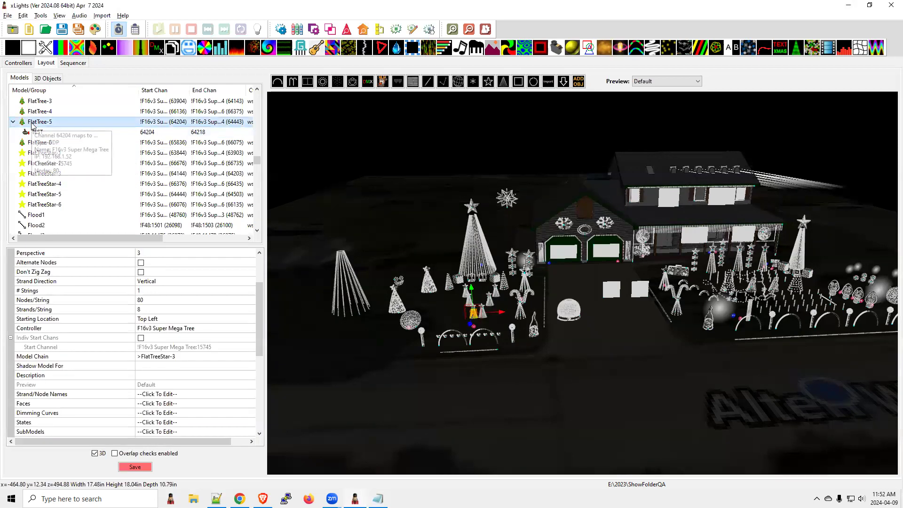
Step: Add a submodel named test2 to FlatTree-5 with the node range 1-100
left_click(143, 433)
left_click(250, 432)
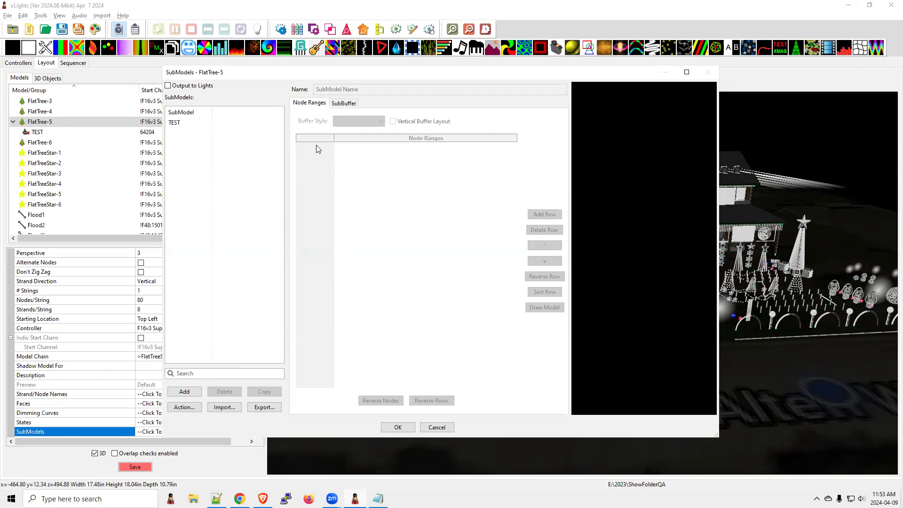
left_click(185, 392)
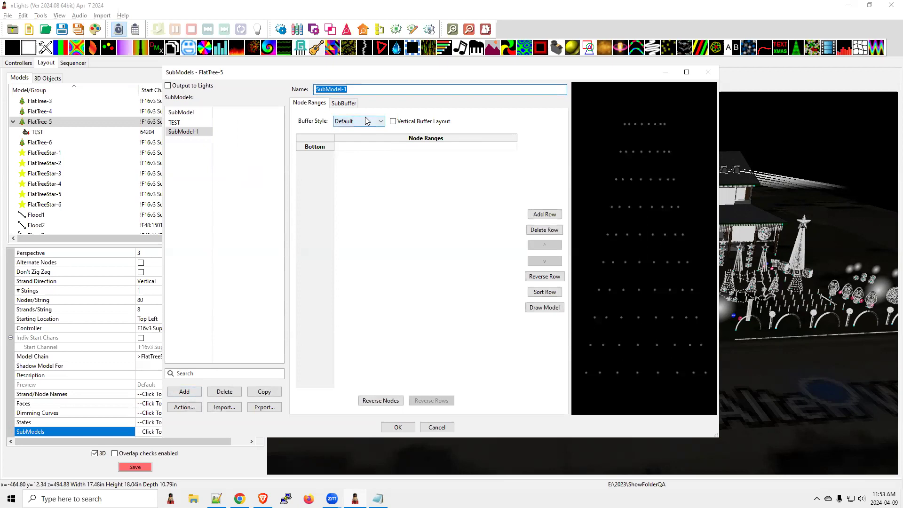
type("test2")
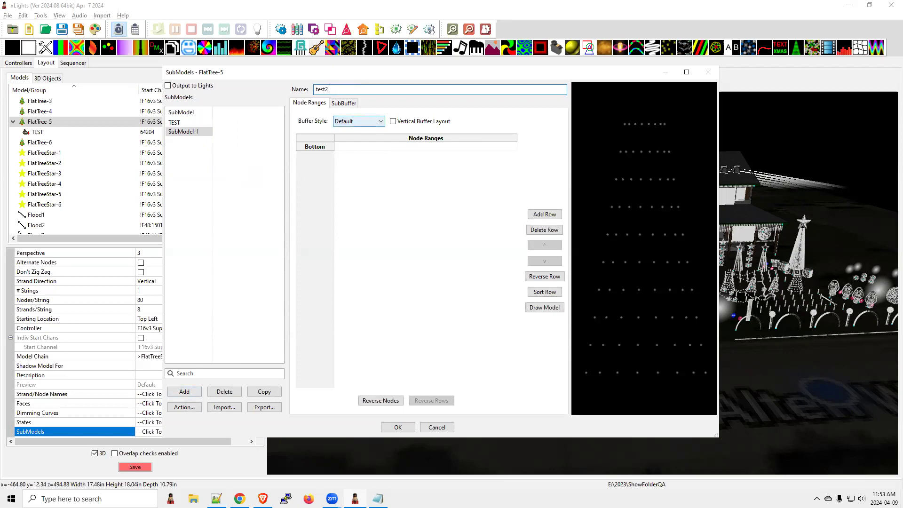
left_click(188, 408)
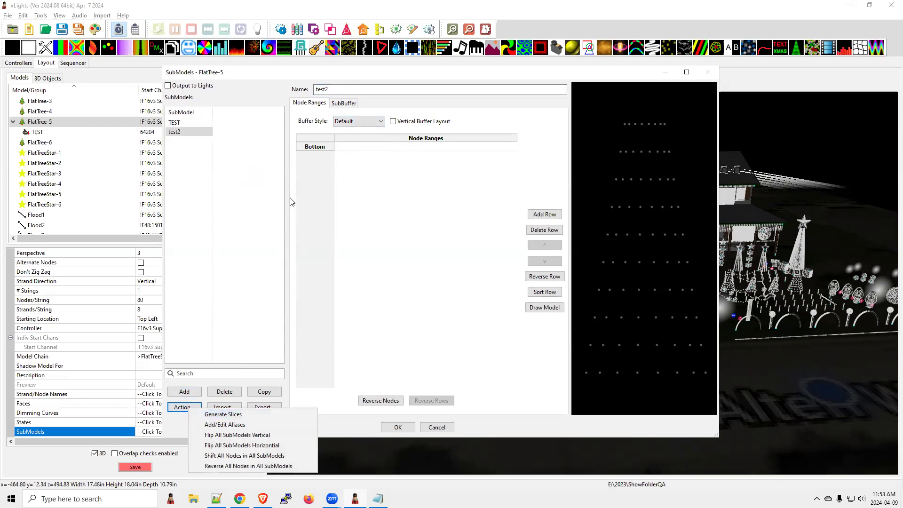
left_click(343, 150)
type("1-100")
key("Return")
Step: Try editing the aliases of the new test2 submodel, and save the submodels of FlatTree-5
left_click(183, 409)
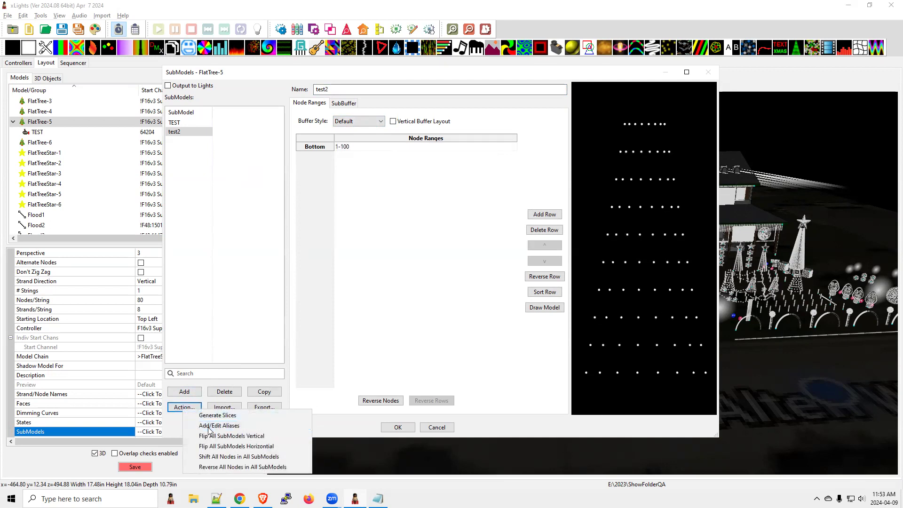
left_click(209, 428)
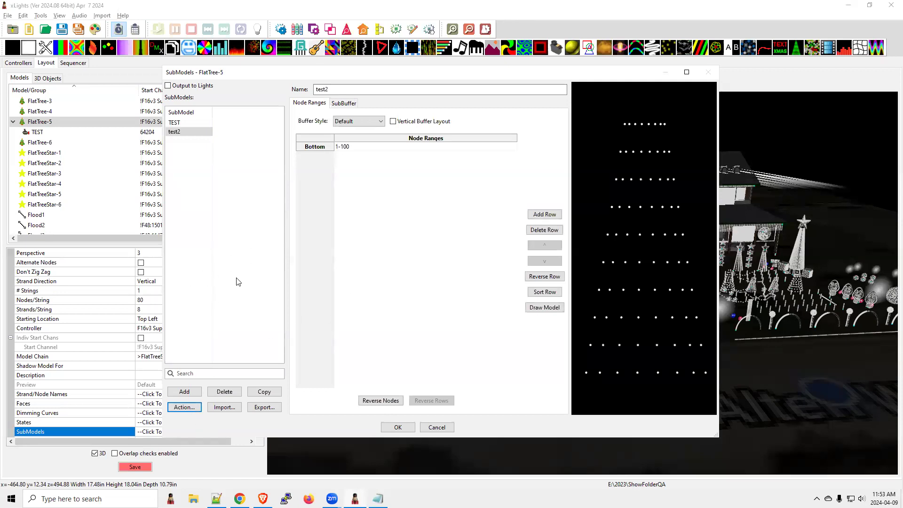
left_click(394, 427)
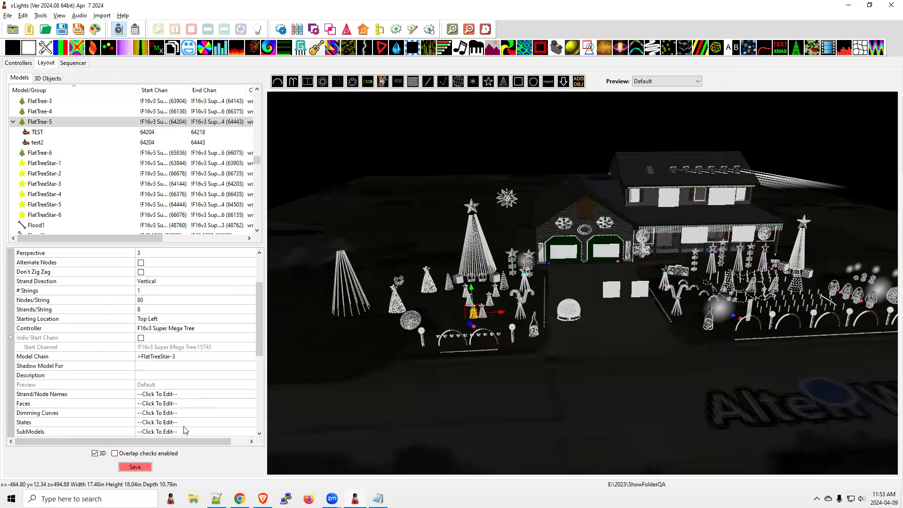
Step: Reopen the FlatTree-5 submodels and open the alias editor for test2
left_click(250, 432)
left_click(174, 134)
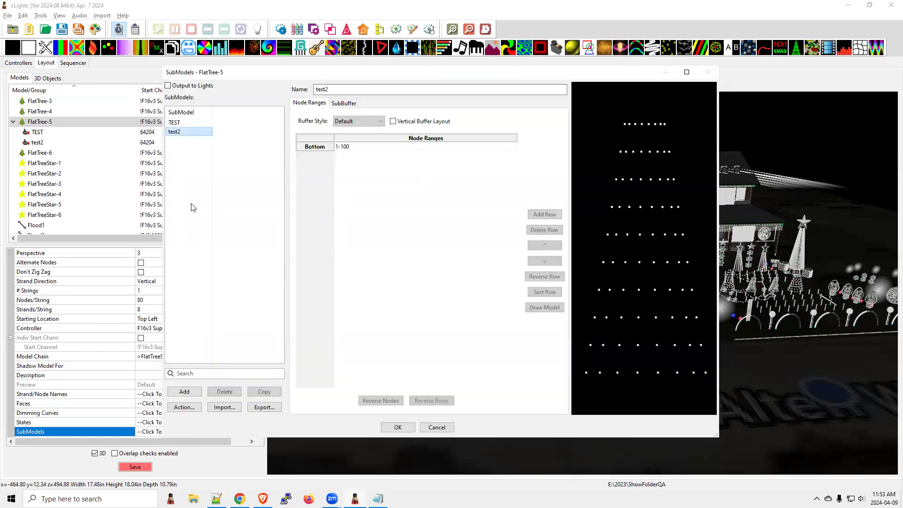
left_click(190, 408)
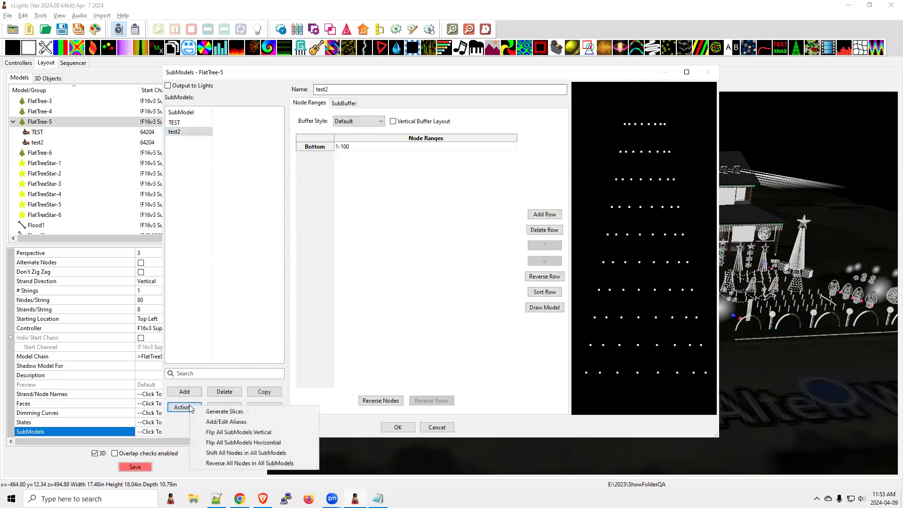
left_click(223, 422)
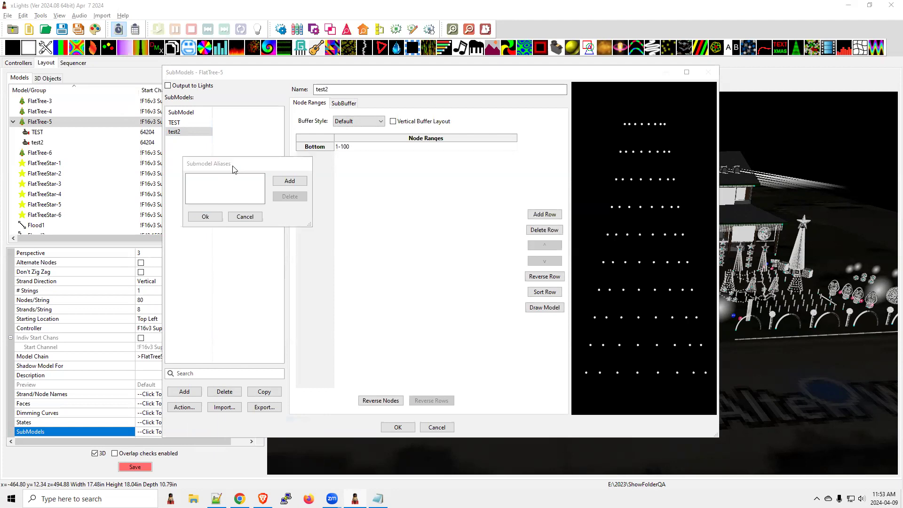
Step: Switch to the README in Notepad and highlight the notes on custom models from base folders, model blending and MacOS transitions on GPU
key("alt+Tab")
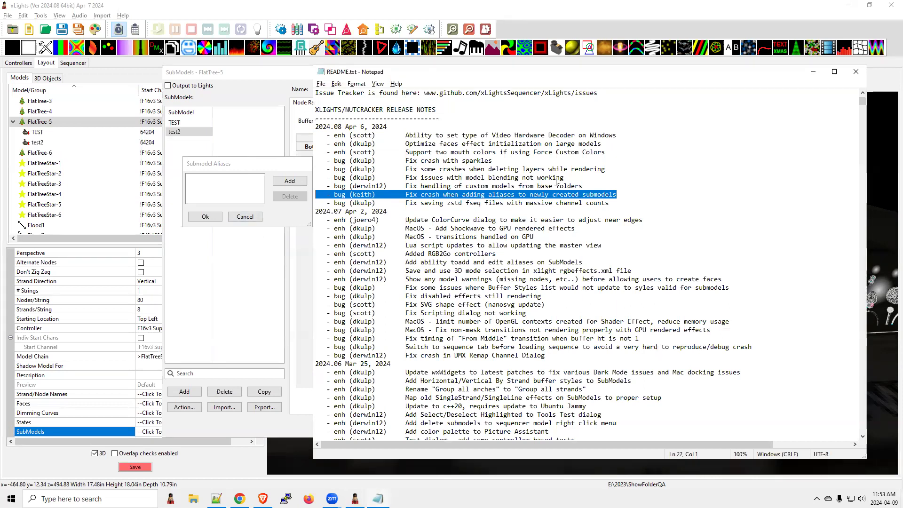
mouse_move(315, 195)
left_mouse_down()
mouse_move(337, 196)
mouse_move(312, 186)
left_mouse_up()
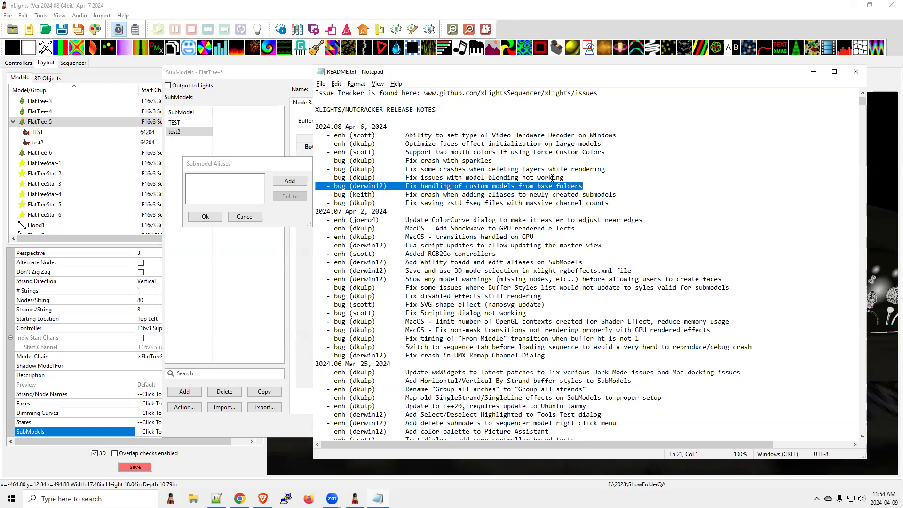
left_click_drag(579, 176, 311, 180)
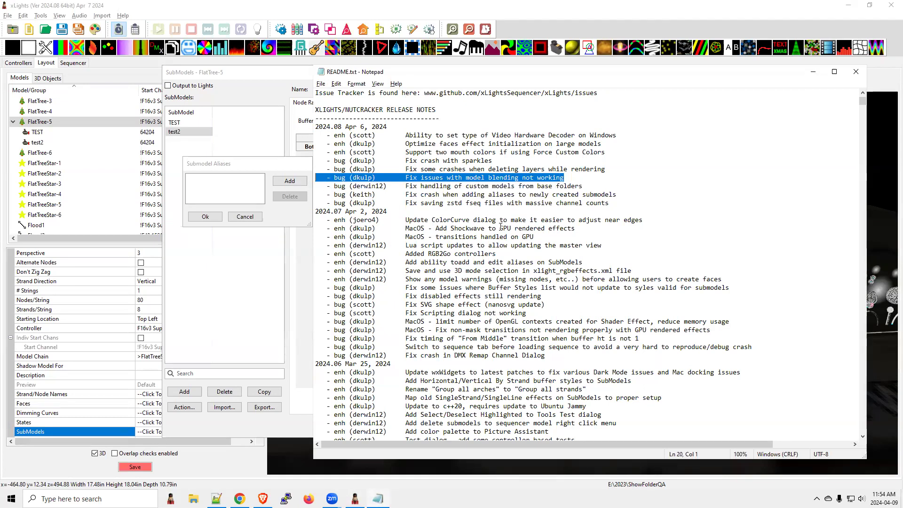
left_click_drag(535, 237, 314, 234)
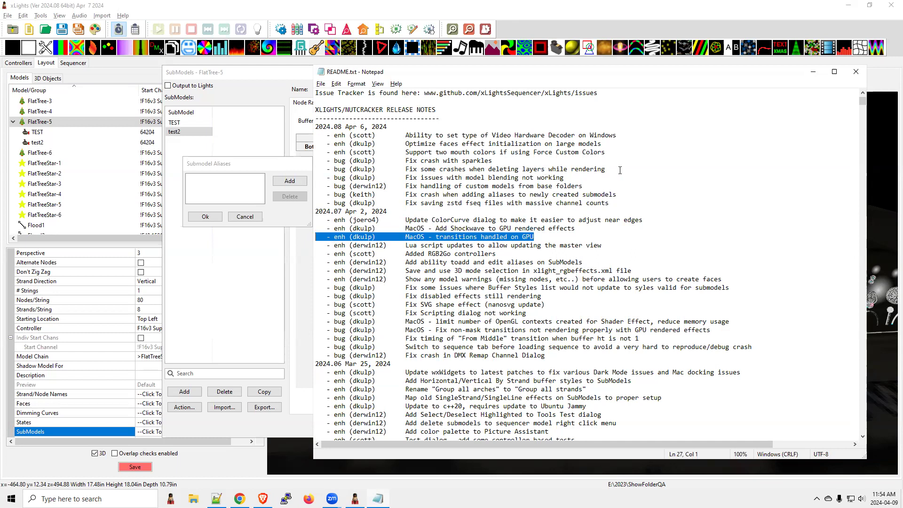
Step: Highlight the 2024.08 notes on model blending and on crashes when deleting layers while rendering
left_click_drag(620, 170, 411, 170)
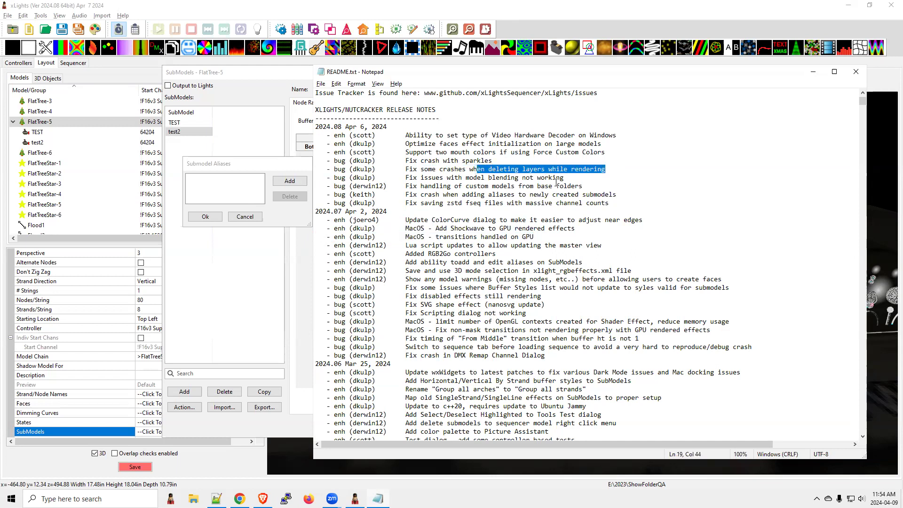
left_click_drag(566, 178, 332, 179)
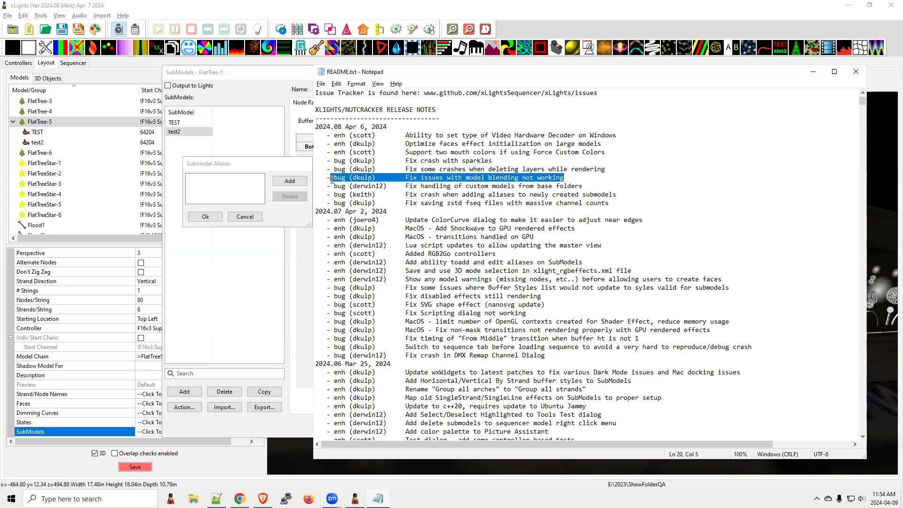
left_click_drag(609, 169, 309, 174)
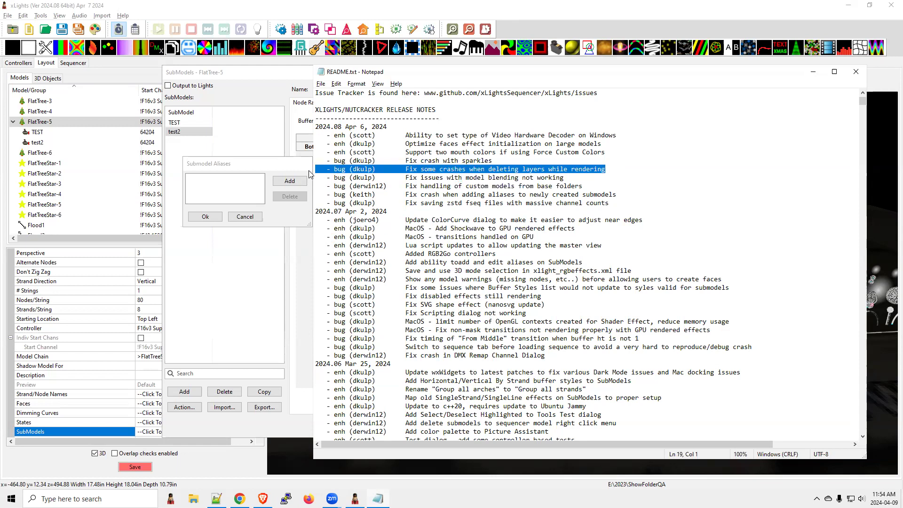
Step: Highlight the 2024.08 notes on the sparkles crash fix and two mouth colors with Force Custom Colors
left_click(497, 160)
left_click_drag(498, 161, 309, 167)
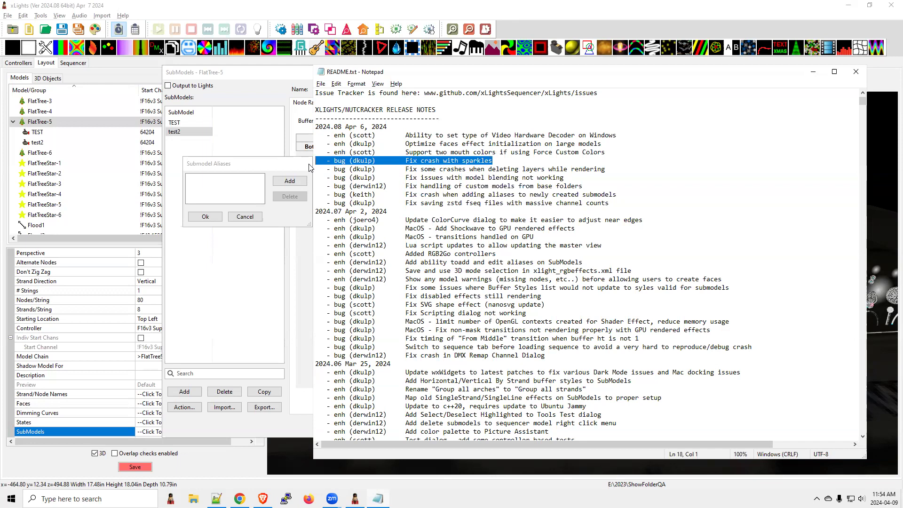
left_click_drag(509, 161, 300, 162)
left_click_drag(606, 153, 295, 154)
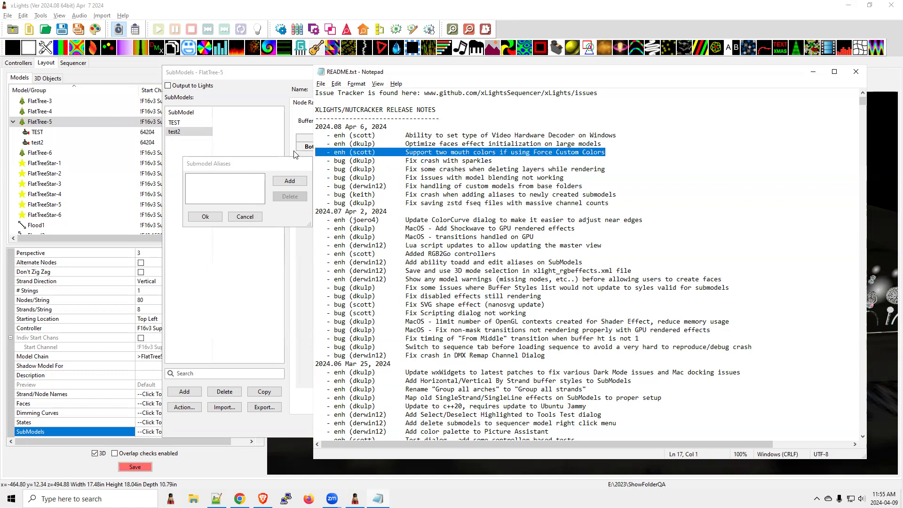
Step: Return to xLights, cancel the alias and submodel dialogs, and open the face definitions of the Bulb Blue model
left_click(244, 217)
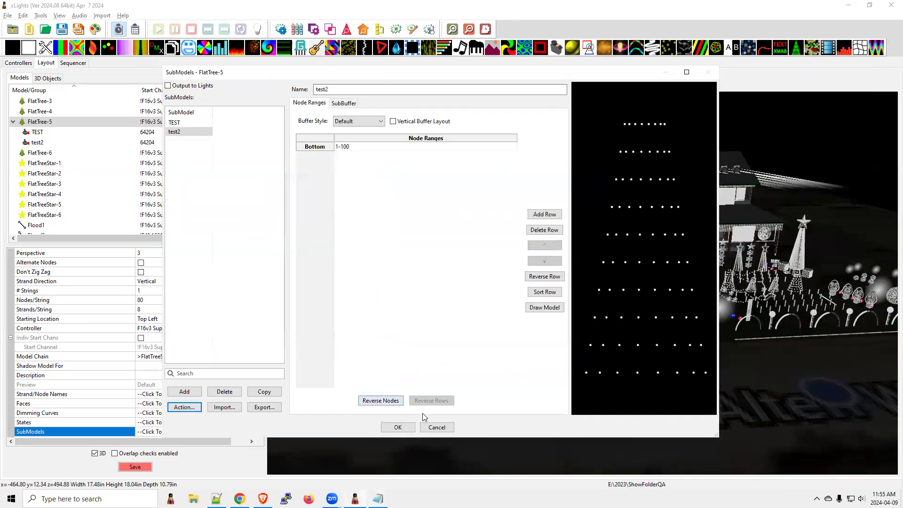
left_click(436, 427)
left_click(473, 260)
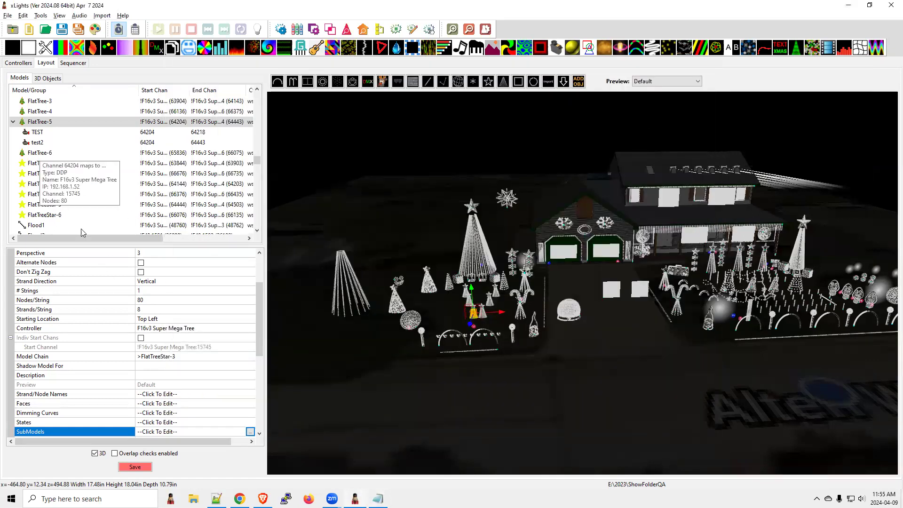
scroll(54, 182, "up", 15)
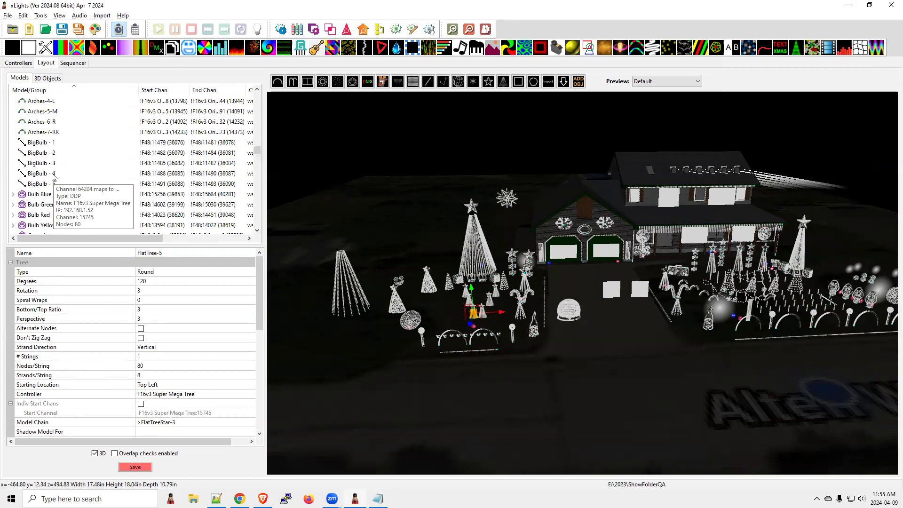
left_click(36, 193)
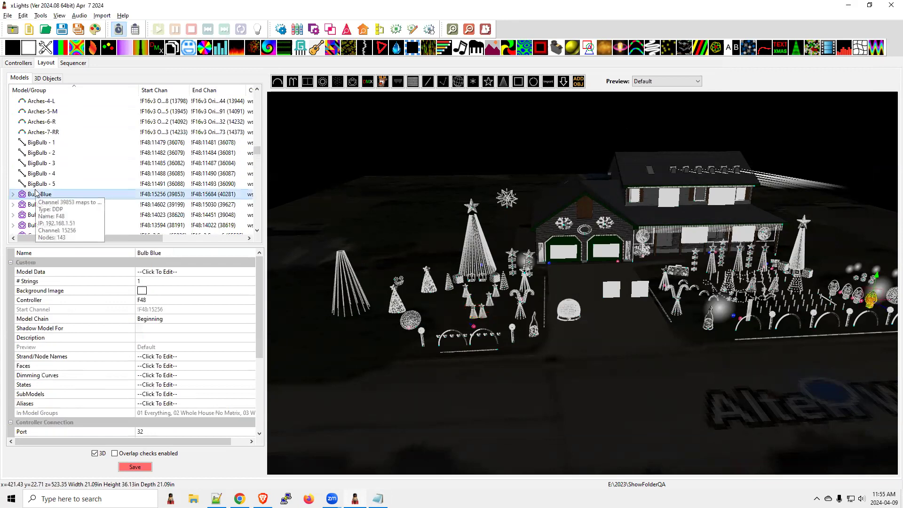
left_click(161, 369)
left_click(250, 367)
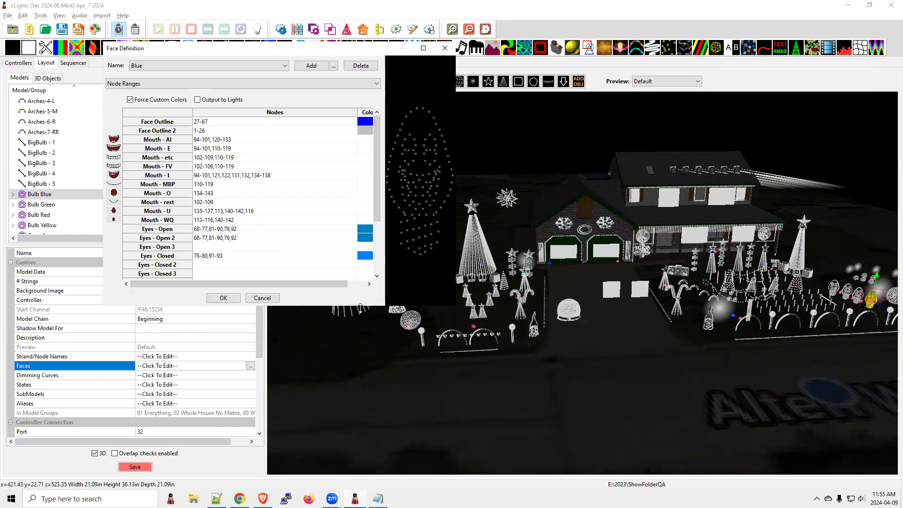
Step: Enlarge the Face Definition dialog, preview the Mouth - AI nodes and narrow the Nodes column
left_click_drag(360, 306, 360, 406)
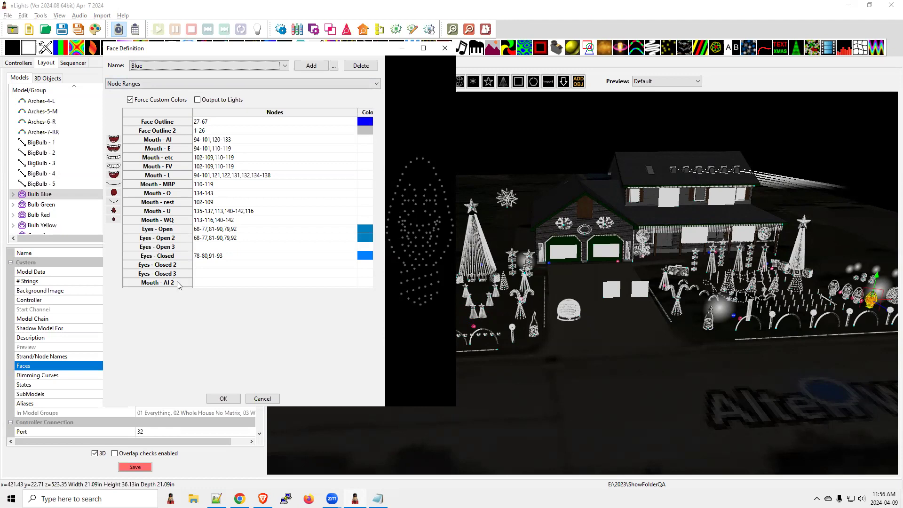
key("alt+Tab")
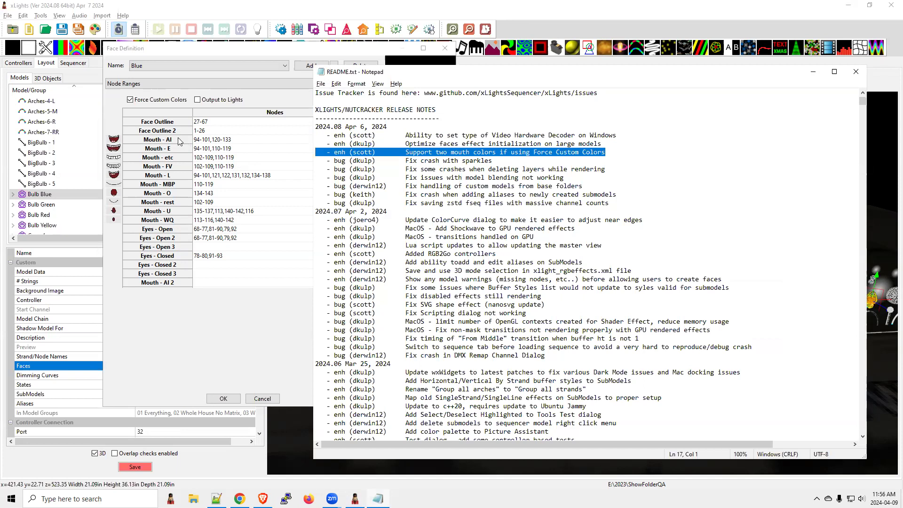
left_click(225, 140)
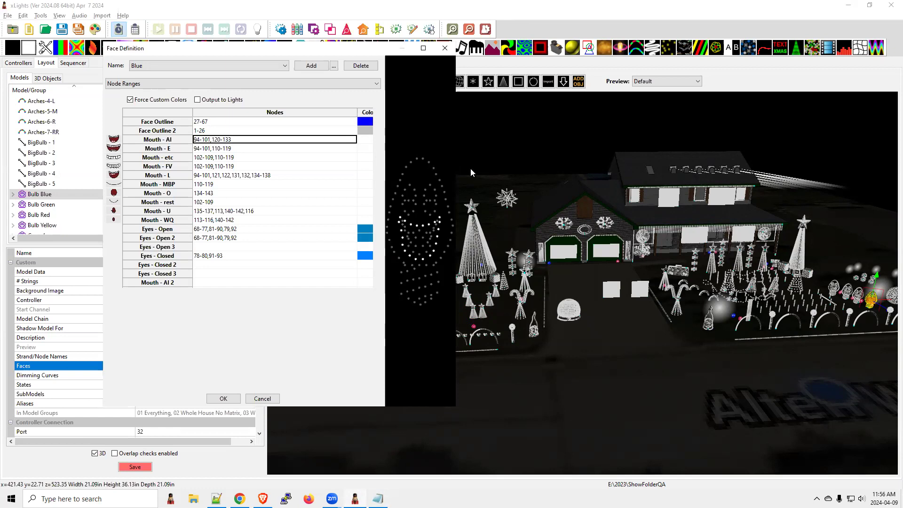
left_click_drag(458, 172, 697, 172)
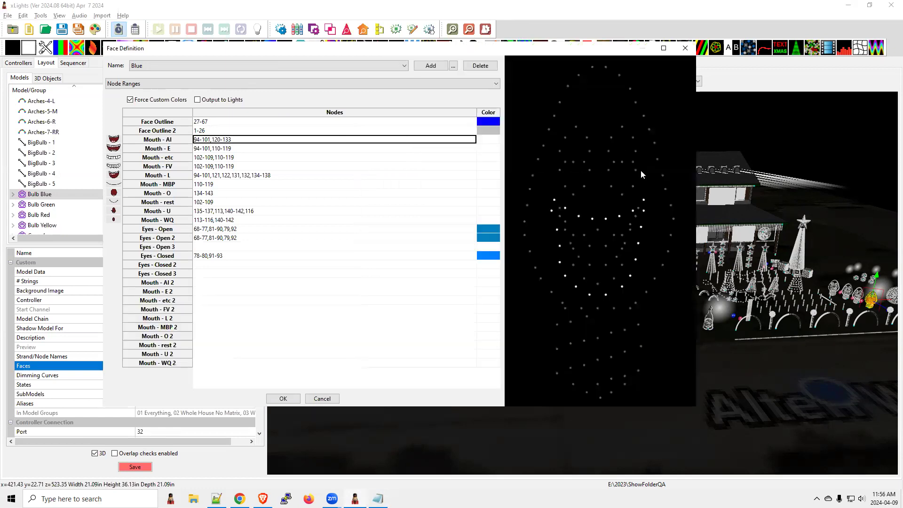
left_click(479, 114)
left_click_drag(476, 113, 403, 114)
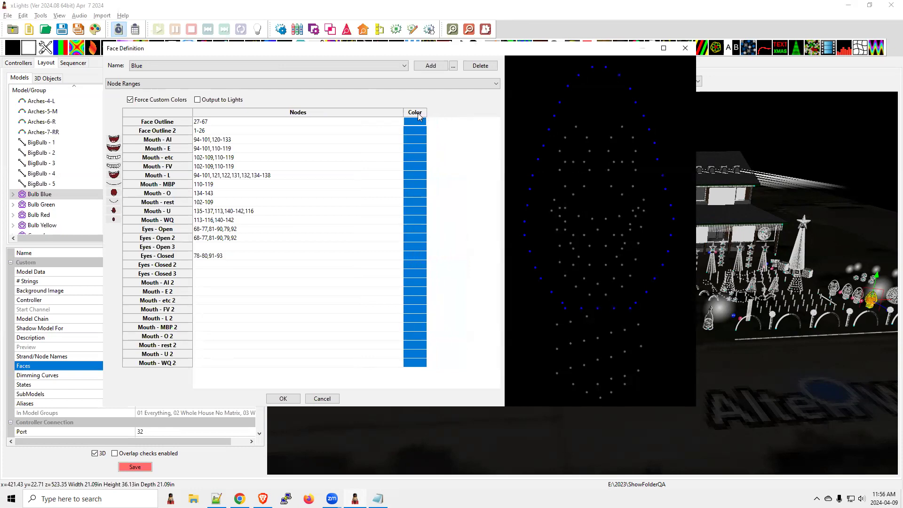
left_click(373, 114)
Step: Preview the Mouth - U nodes, select the Mouth - AI 2 row and sketch a green mouth outline over the face preview
left_click(369, 211)
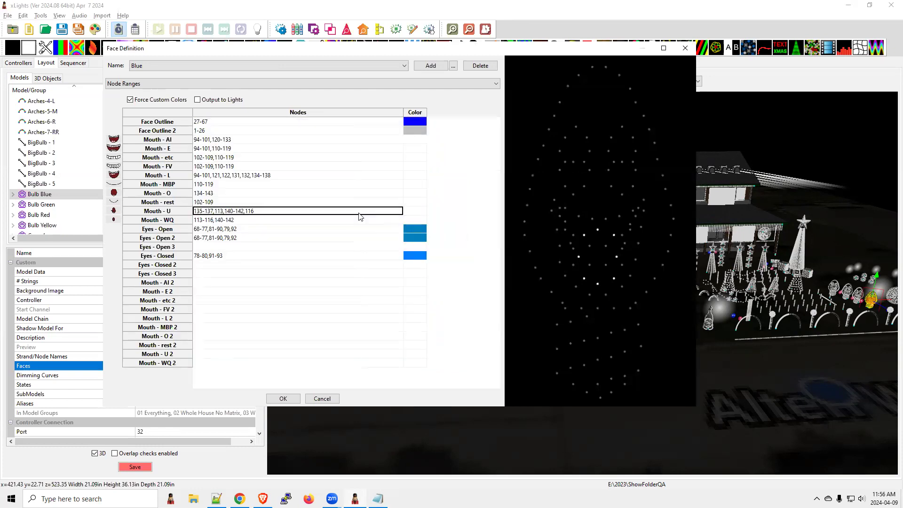
left_click(151, 284)
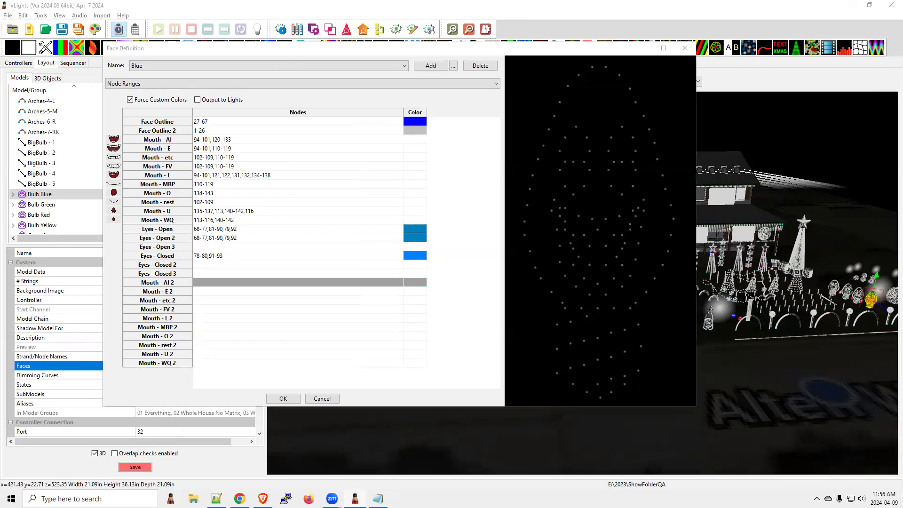
mouse_move(556, 201)
left_mouse_down()
mouse_move(595, 219)
mouse_move(640, 206)
mouse_move(633, 235)
mouse_move(599, 261)
mouse_move(557, 202)
left_mouse_up()
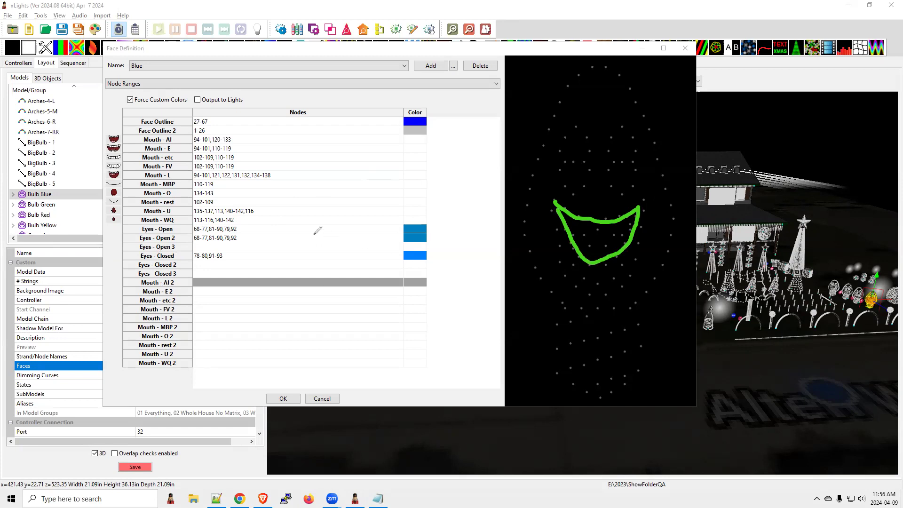
Step: Mark the mouth color cells in green and red, sketch a red tongue on the face preview and write TON beside the second mouth rows
left_click_drag(411, 147, 417, 203)
mouse_move(589, 247)
left_mouse_down()
mouse_move(595, 281)
mouse_move(607, 282)
mouse_move(611, 248)
left_mouse_up()
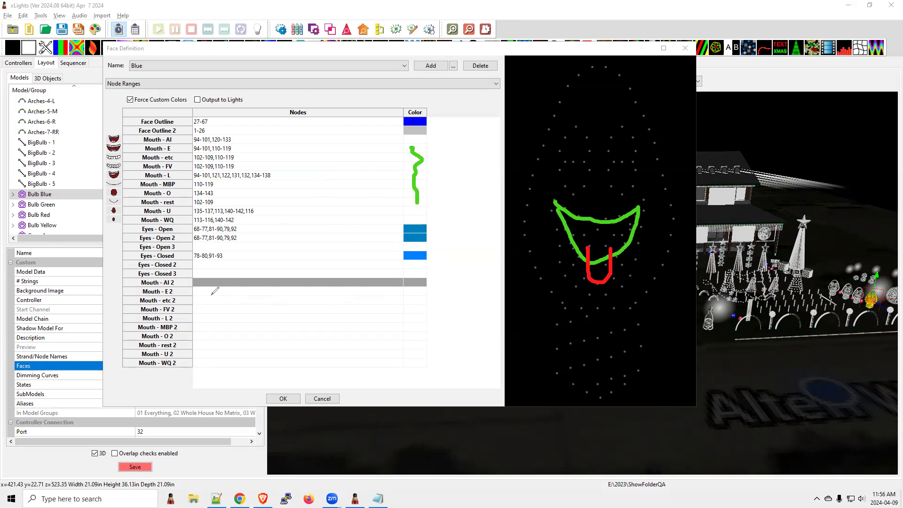
mouse_move(201, 300)
left_mouse_down()
mouse_move(198, 307)
mouse_move(207, 295)
mouse_move(210, 305)
mouse_move(226, 301)
mouse_move(235, 288)
left_mouse_up()
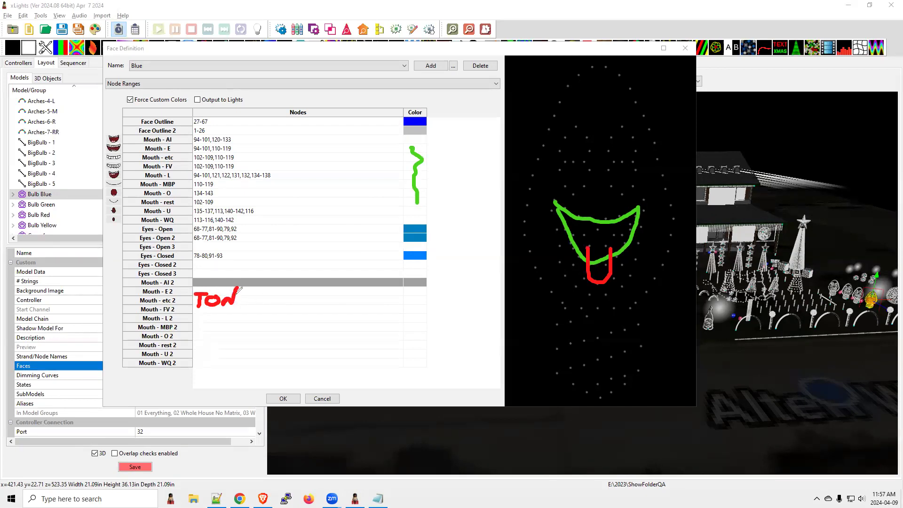
mouse_move(412, 298)
left_mouse_down()
mouse_move(425, 313)
mouse_move(418, 319)
left_mouse_up()
Step: Bring the Notepad release notes forward, clear all drawn annotations and close the Face Definition dialog in xLights
key("alt+Tab")
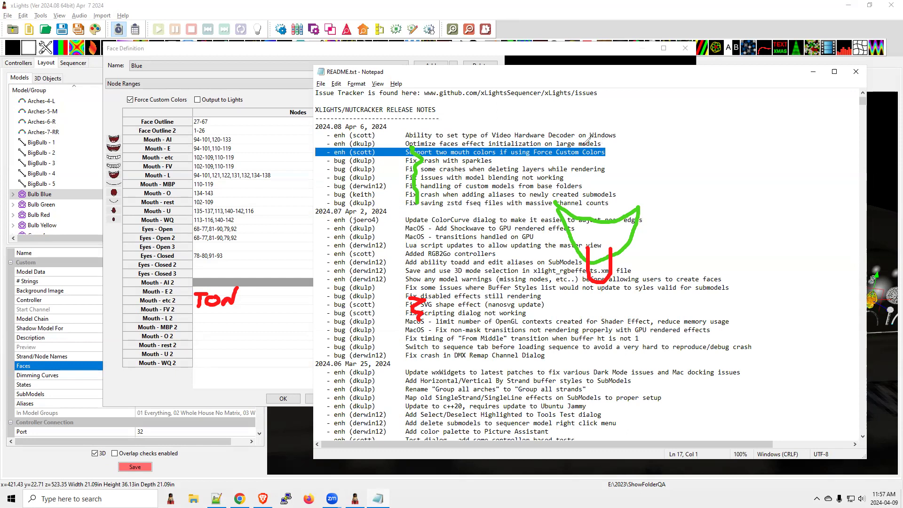
left_click(4, 245)
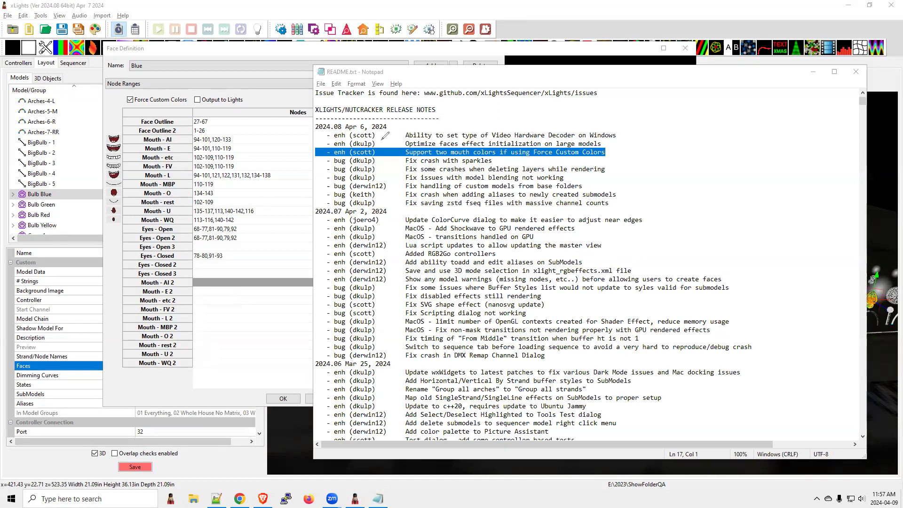
left_click(684, 49)
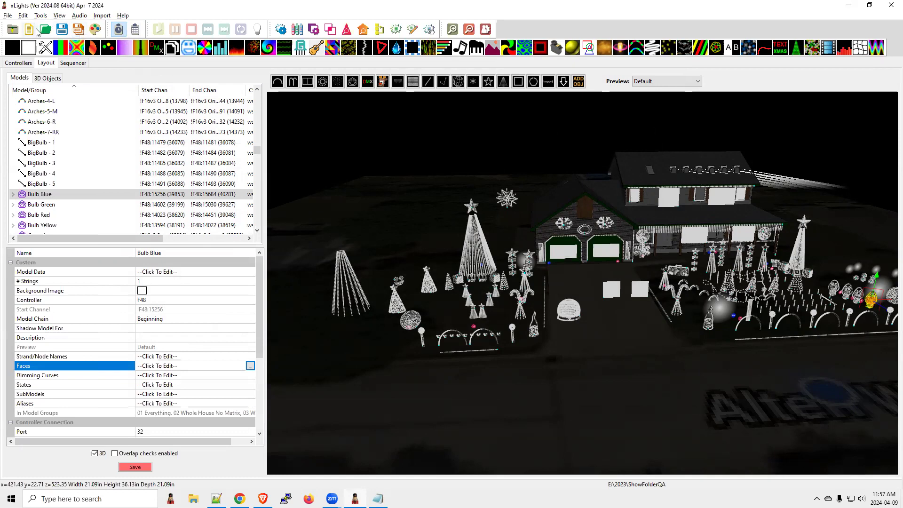
Step: Open the Preferences, review the hardware video decoding options among the Other settings, and accept the dialog
left_click(7, 16)
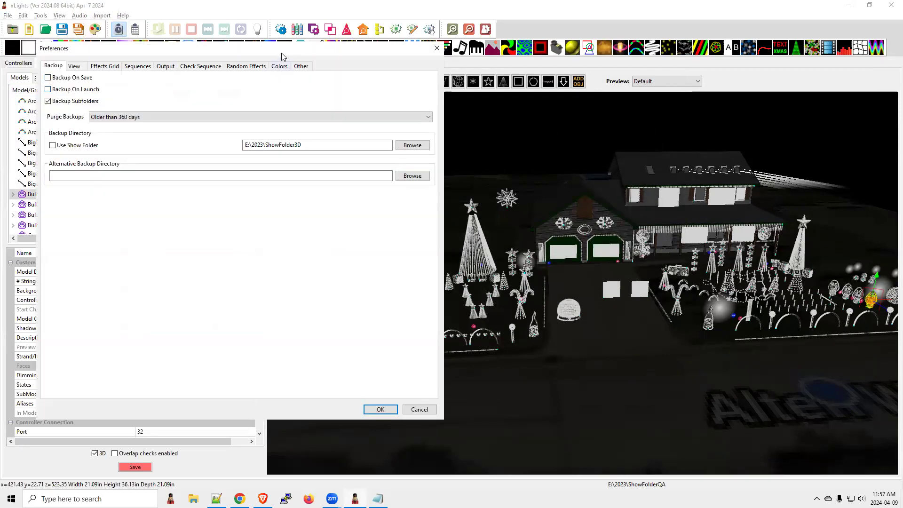
left_click_drag(282, 52, 309, 69)
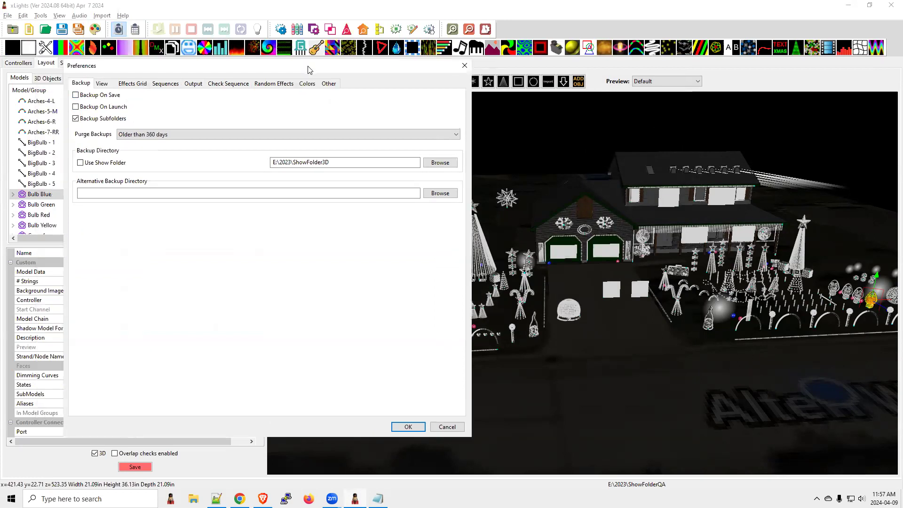
left_click(330, 85)
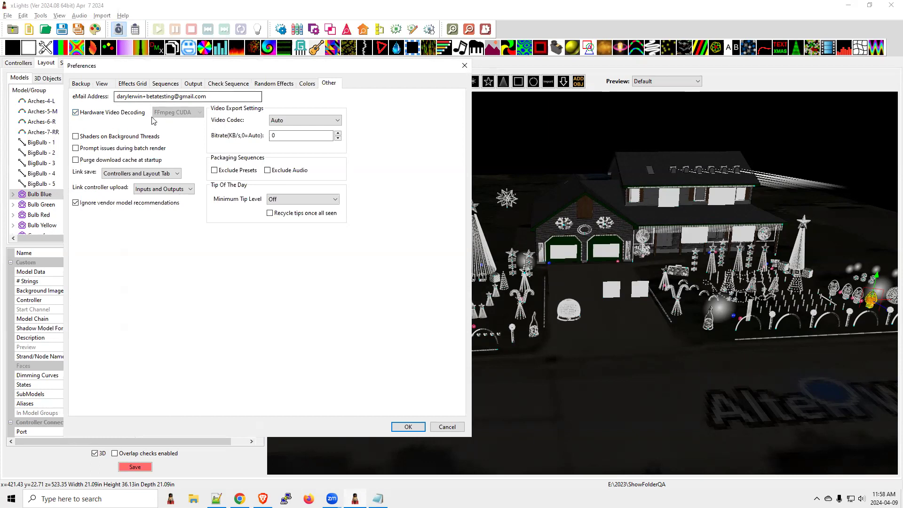
left_click(408, 427)
Step: Reopen the Preferences and set the hardware video decoder type to FFmpeg Auto
left_click(8, 16)
left_click(35, 93)
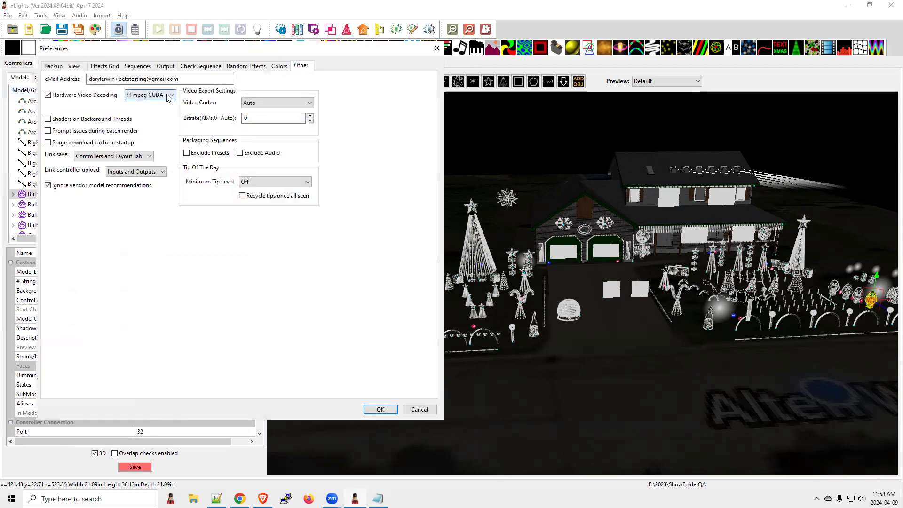
left_click(169, 96)
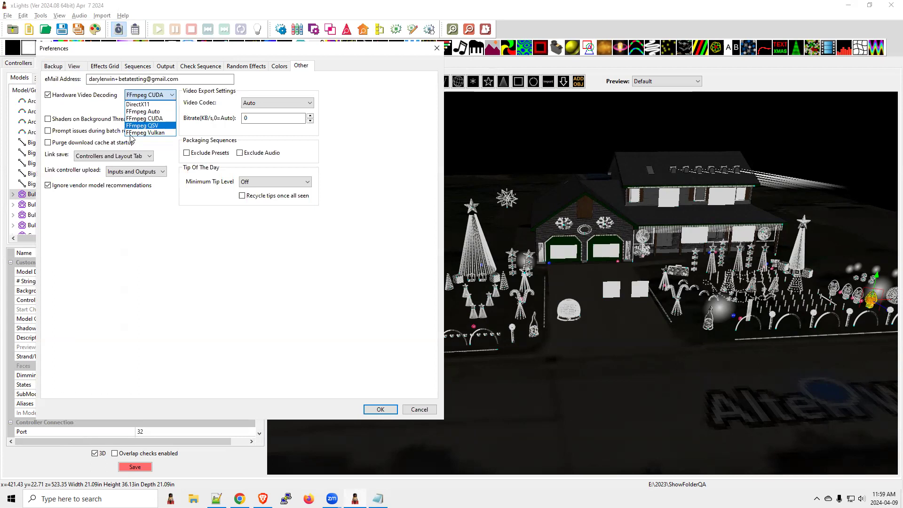
left_click(153, 112)
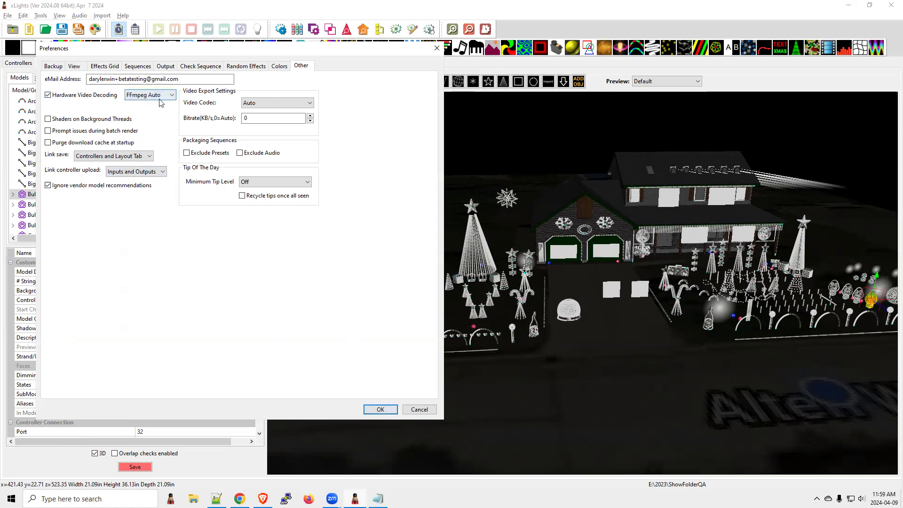
Step: Switch to the release notes in Notepad and look over the 2024.06 to 2024.08 entries
key("alt+Tab")
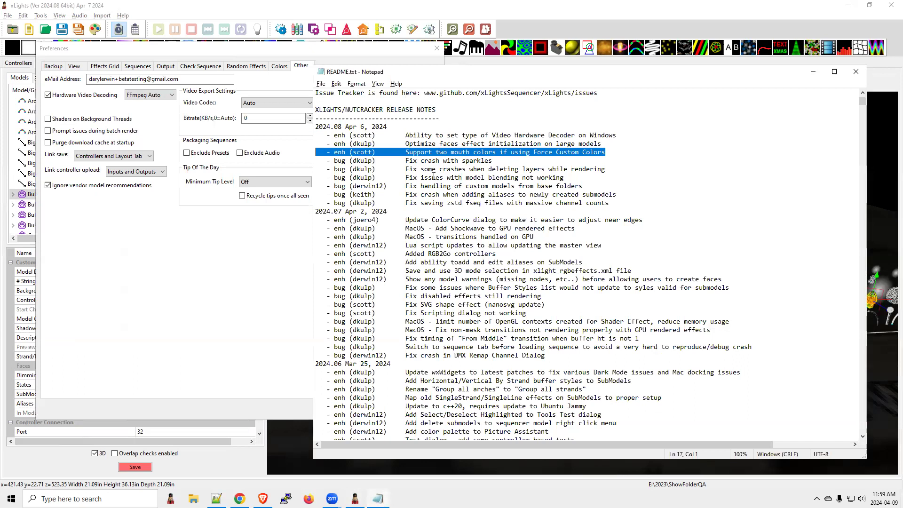
scroll(454, 319, "down", 3)
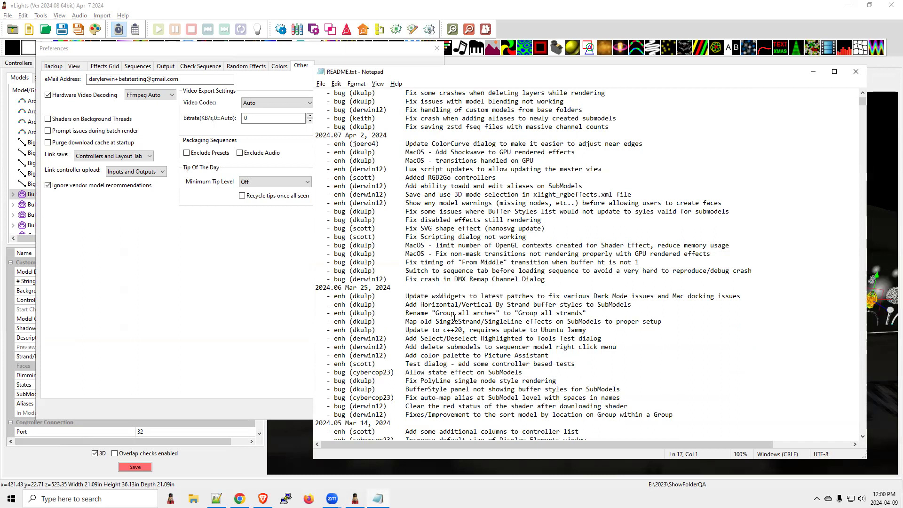
scroll(454, 319, "up", 3)
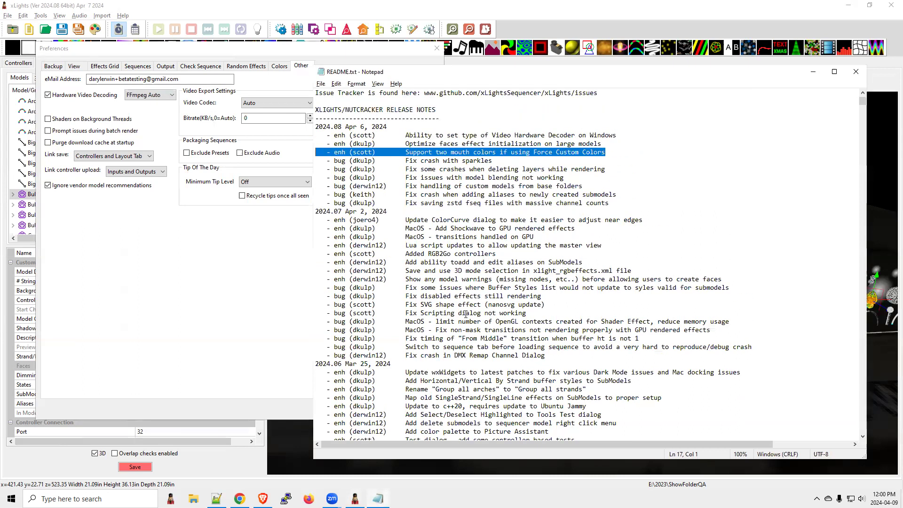